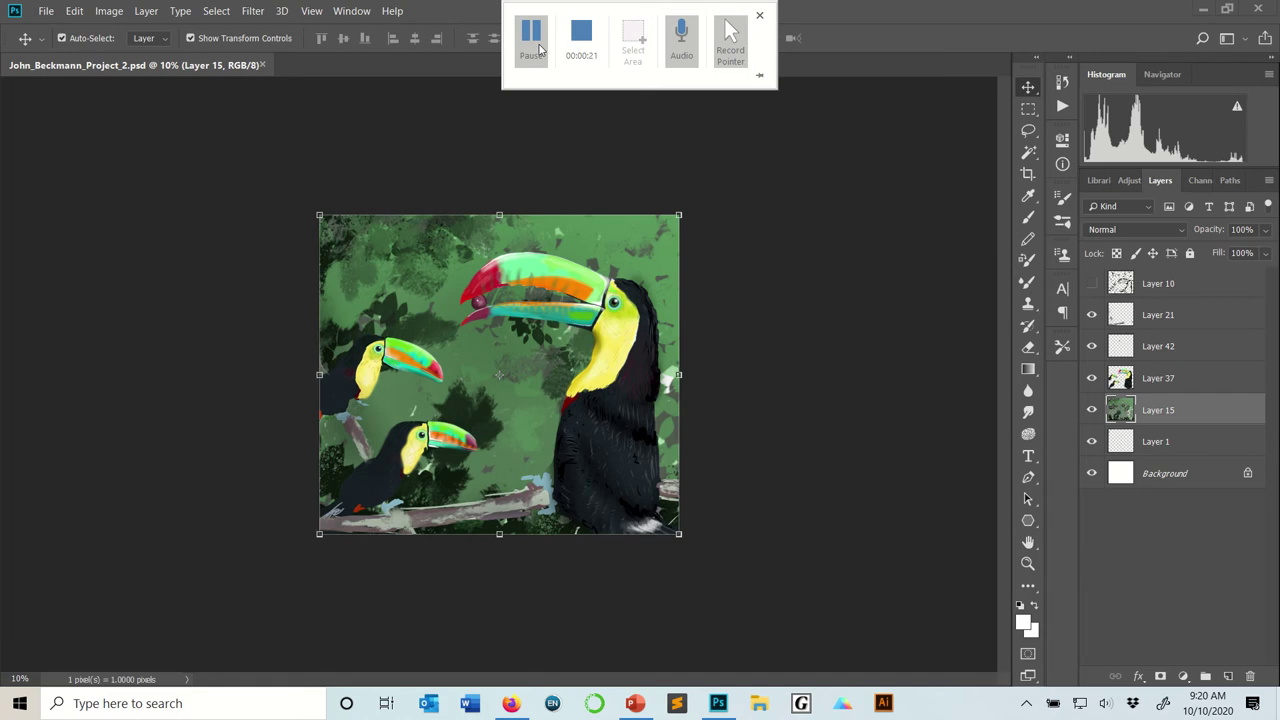
{"action": "left_click", "coordinate": [532, 40]}
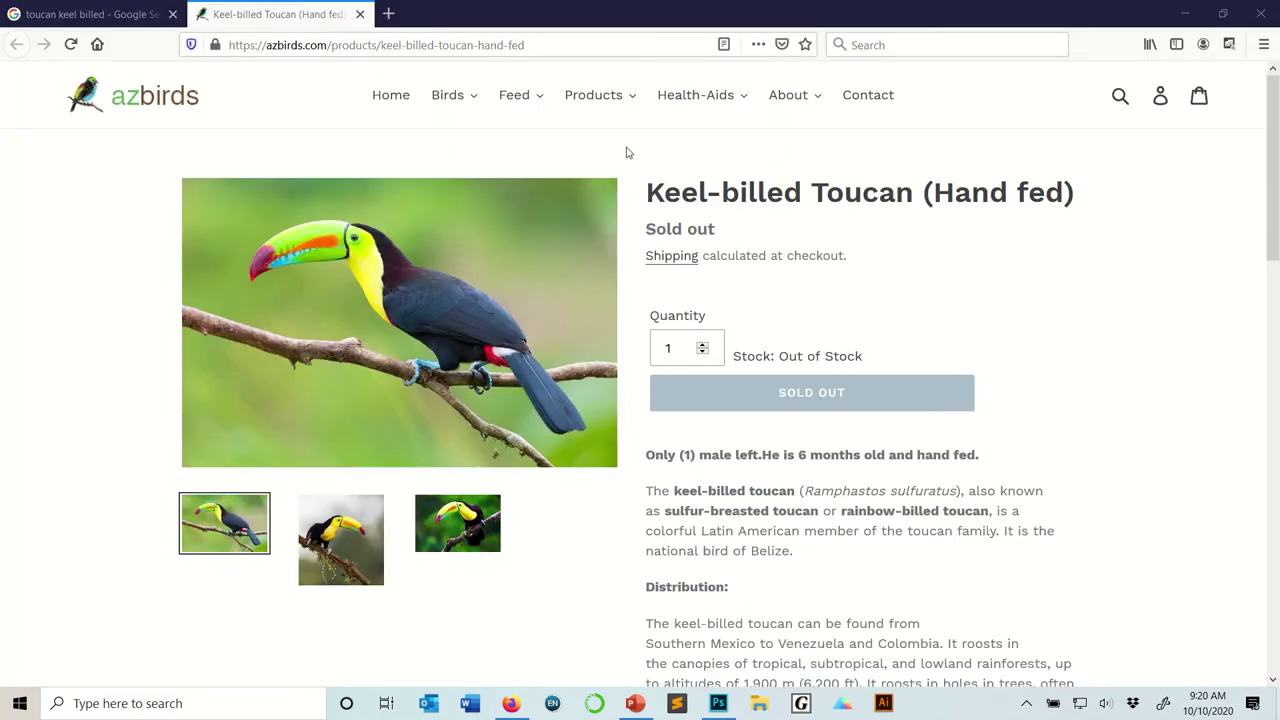
{"action": "mouse_move", "coordinate": [441, 228]}
{"action": "left_click", "coordinate": [530, 40]}
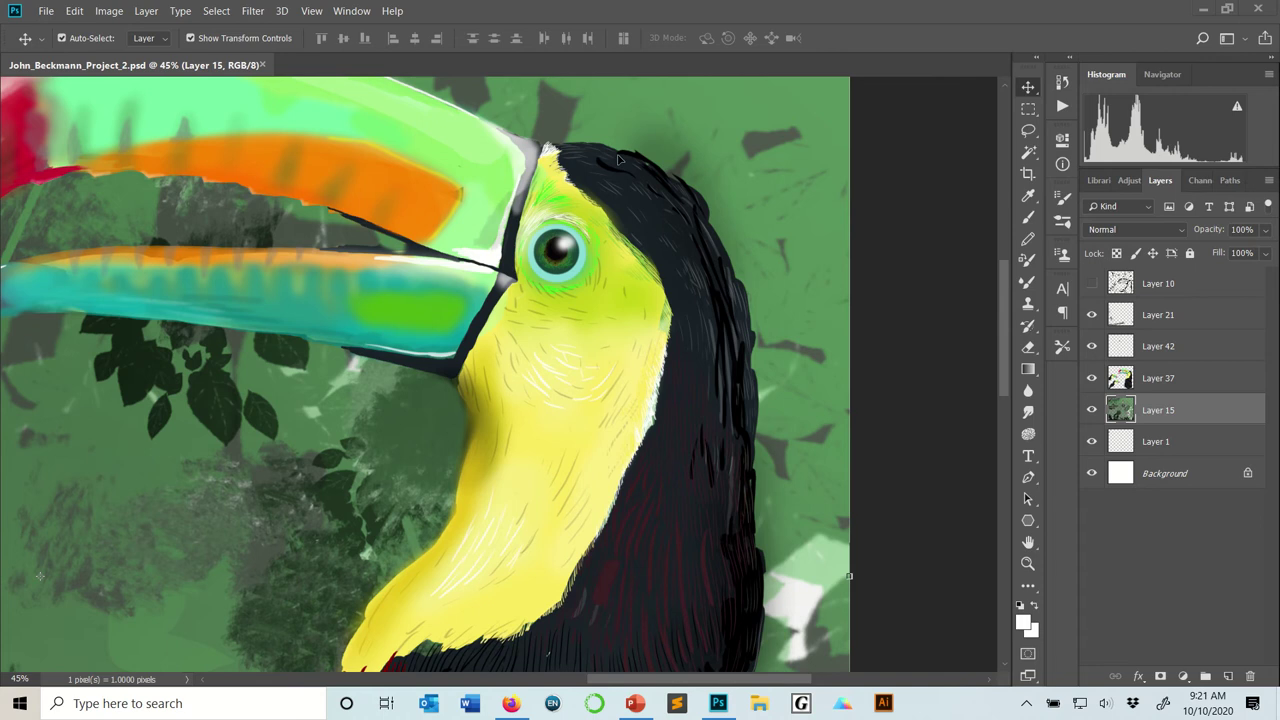
Step: Examine the brushwork on the large toucan's head, neck and body feathers in the painting
{"action": "scroll", "coordinate": [645, 215], "scroll_direction": "down", "scroll_amount": 4}
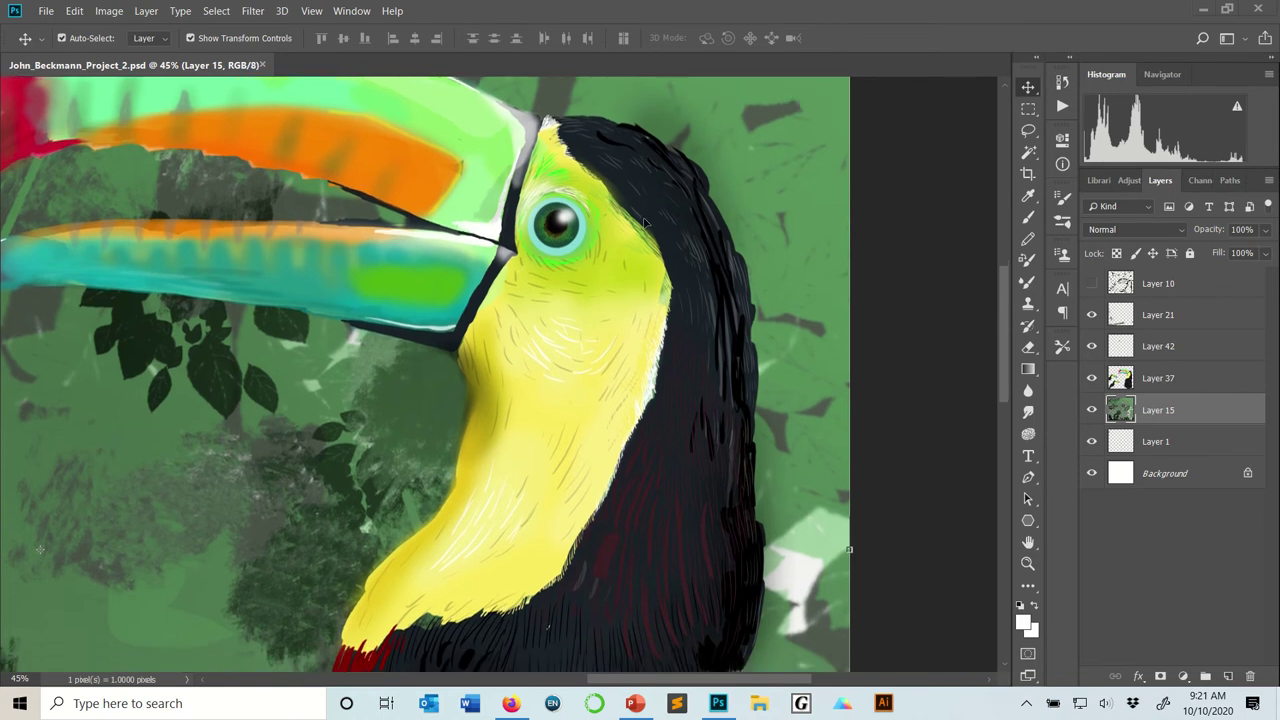
{"action": "scroll", "coordinate": [641, 222], "scroll_direction": "down", "scroll_amount": 2}
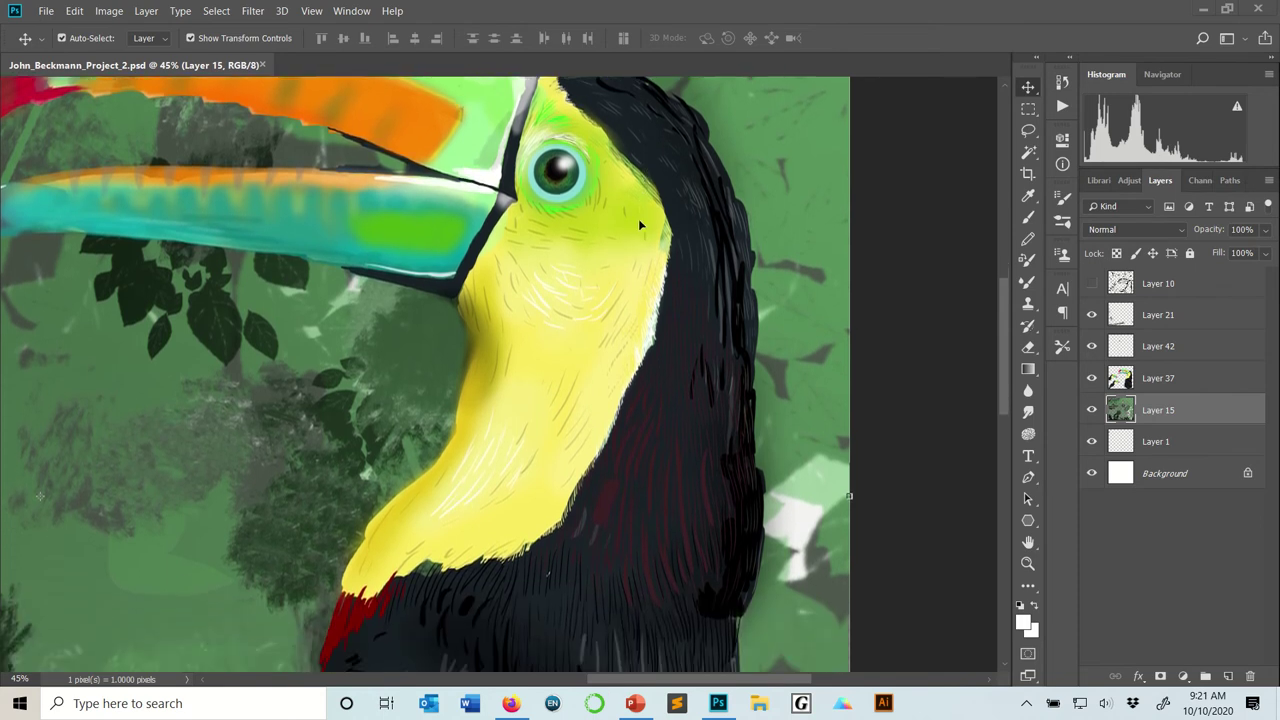
{"action": "scroll", "coordinate": [672, 192], "scroll_direction": "down", "scroll_amount": 3}
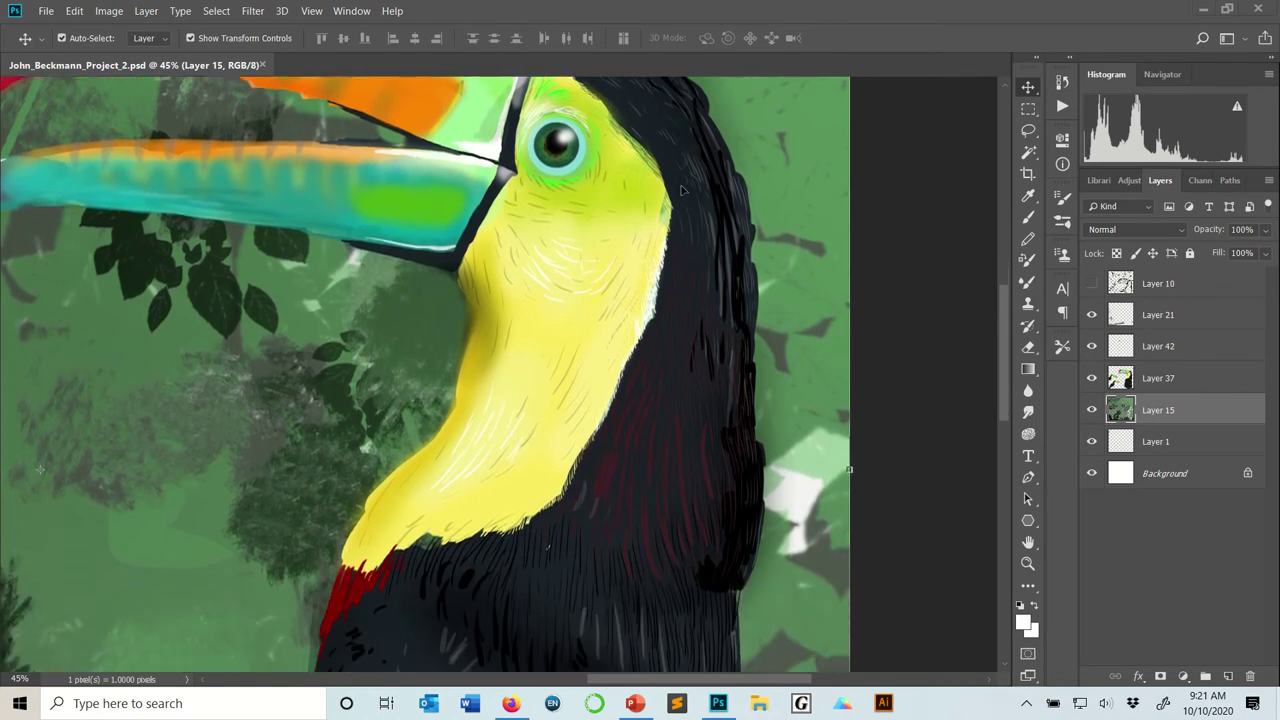
{"action": "scroll", "coordinate": [678, 192], "scroll_direction": "up", "scroll_amount": 6}
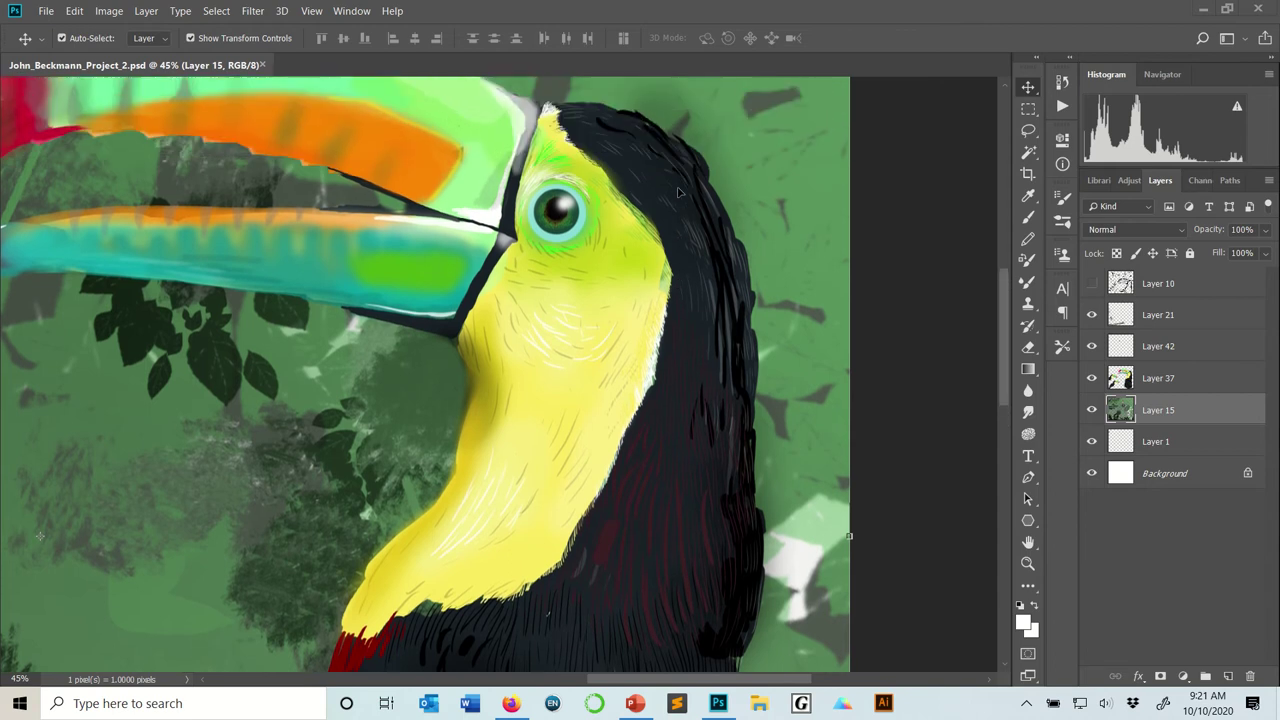
{"action": "scroll", "coordinate": [678, 192], "scroll_direction": "down", "scroll_amount": 8}
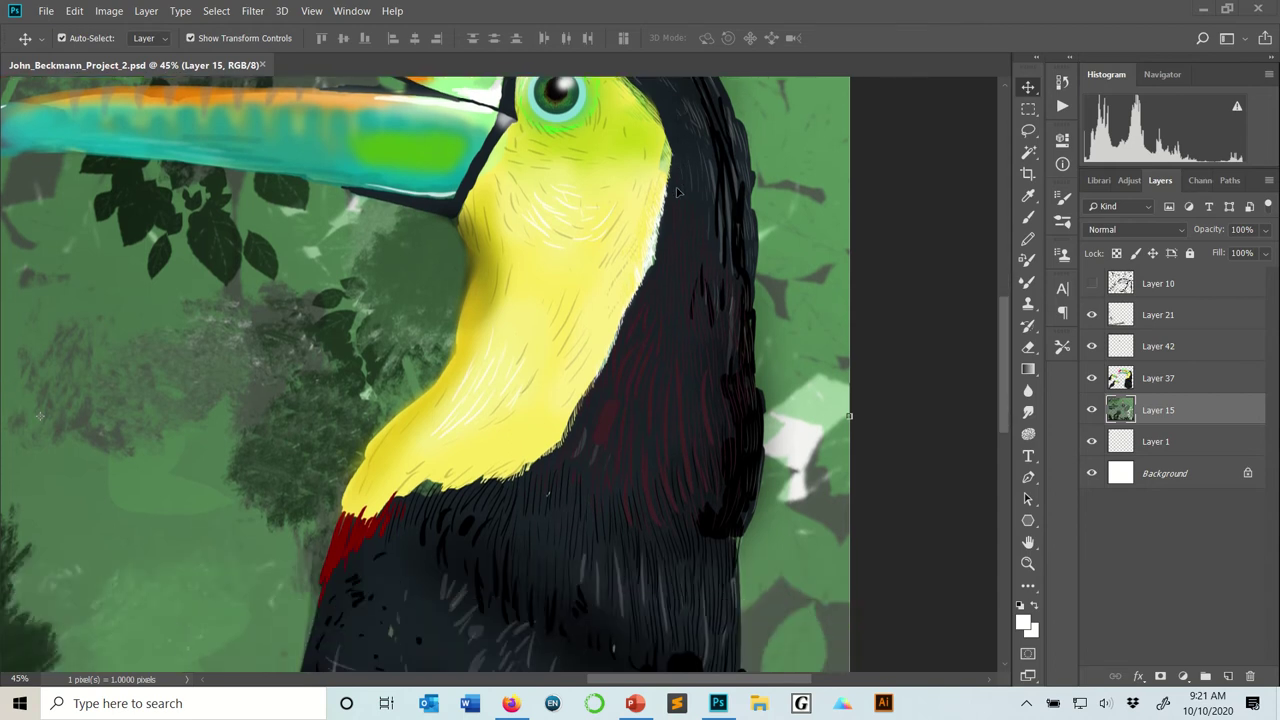
{"action": "scroll", "coordinate": [676, 192], "scroll_direction": "down", "scroll_amount": 20}
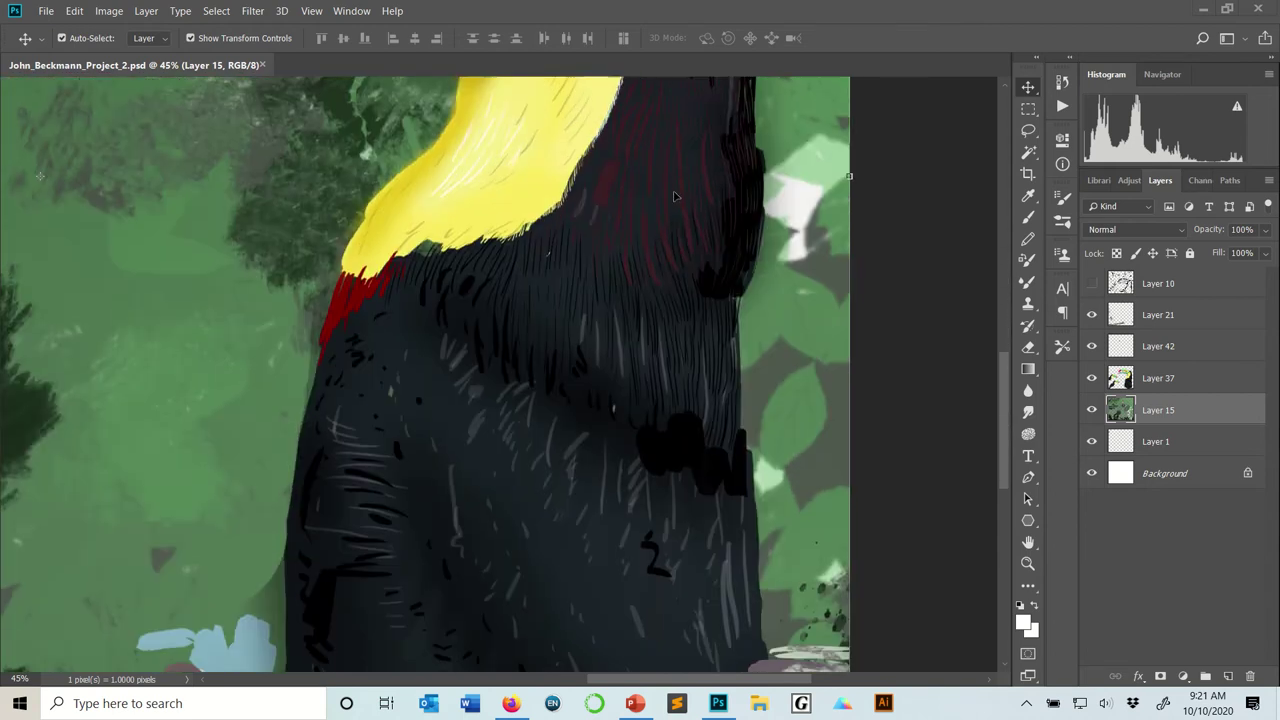
{"action": "scroll", "coordinate": [674, 196], "scroll_direction": "down", "scroll_amount": 6}
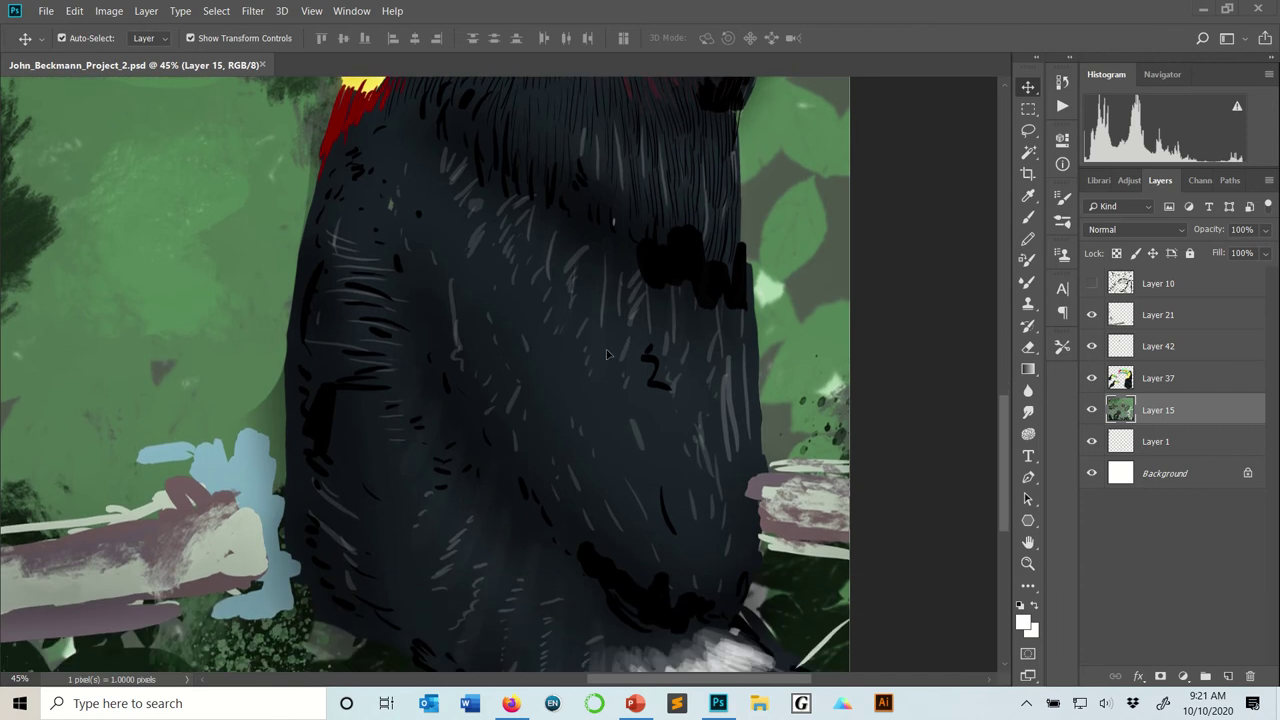
{"action": "scroll", "coordinate": [680, 390], "scroll_direction": "up", "scroll_amount": 3}
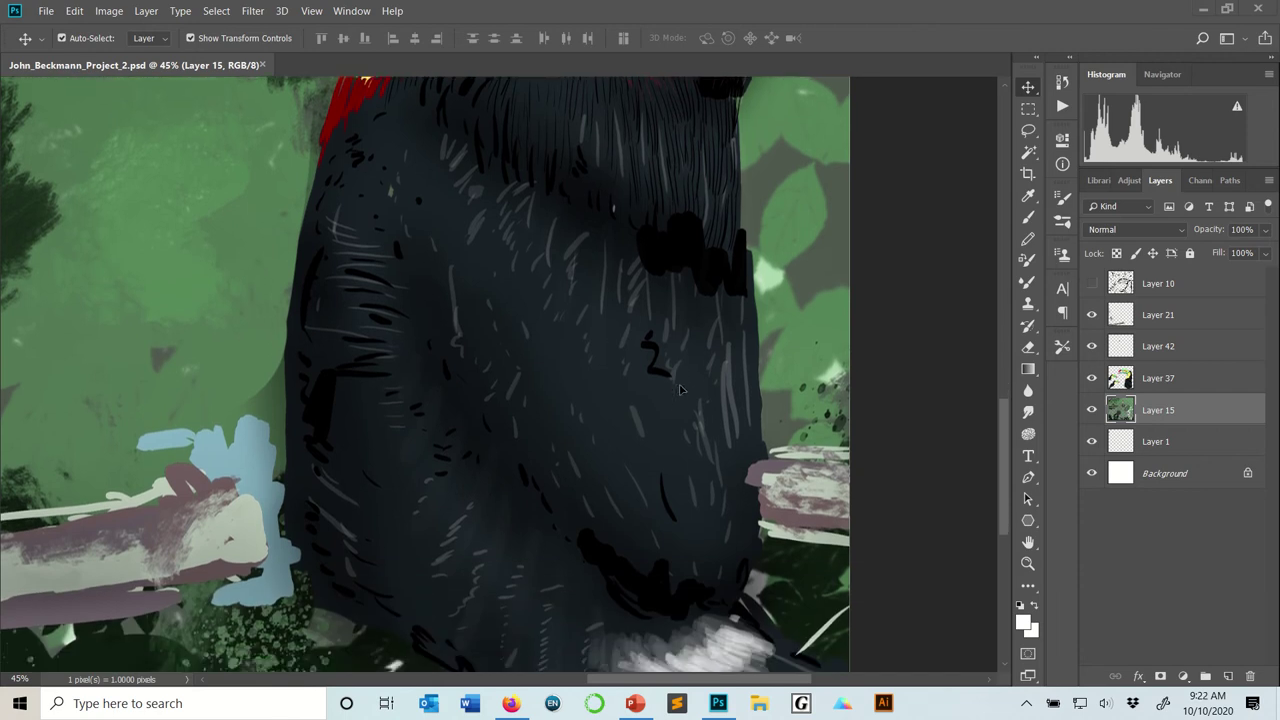
{"action": "scroll", "coordinate": [680, 390], "scroll_direction": "up", "scroll_amount": 1}
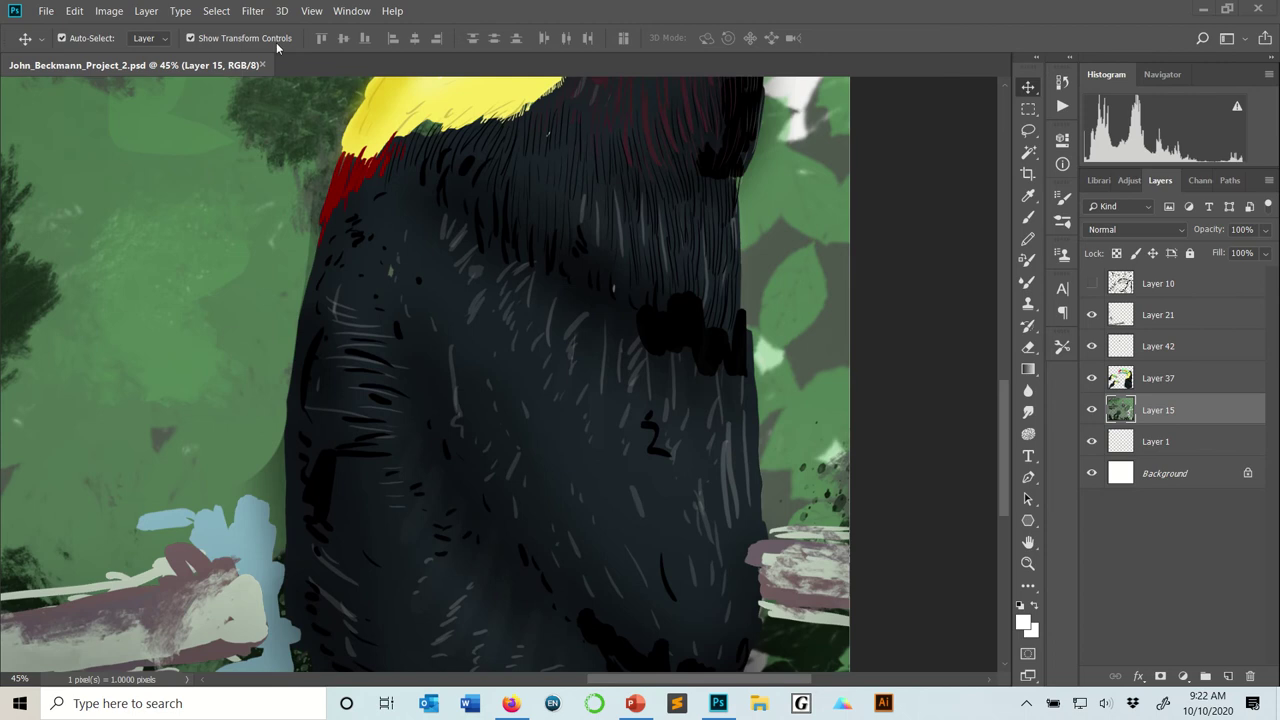
Step: Switch to the browser and compare the keel-billed toucan reference photos on the azbirds and Pinterest pages
{"action": "key", "text": "alt+Tab"}
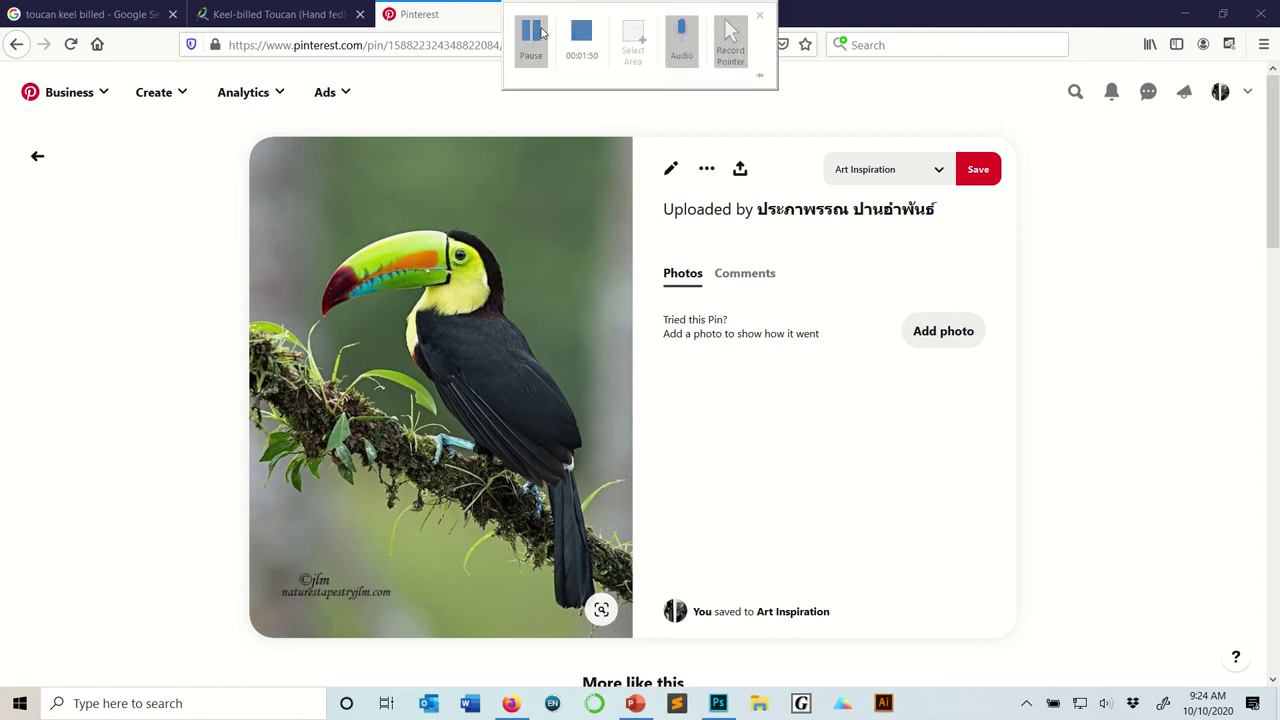
{"action": "left_click", "coordinate": [541, 33]}
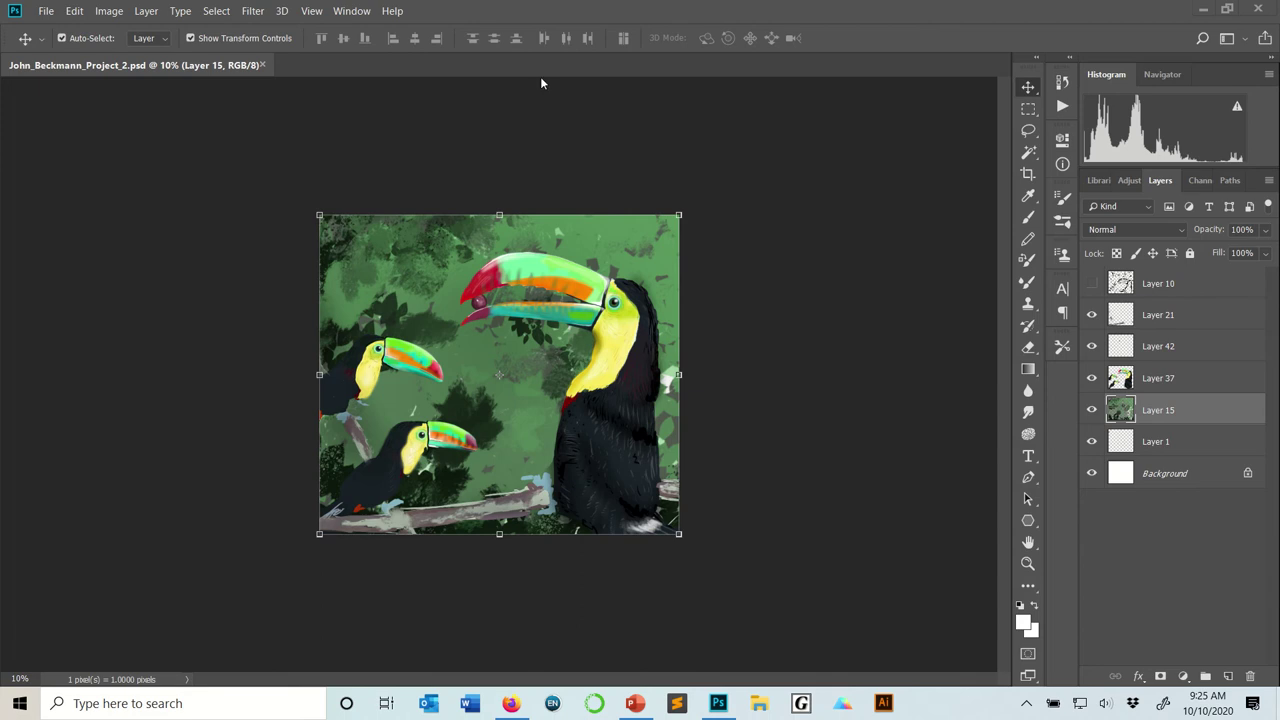
{"action": "key", "text": "alt+Tab"}
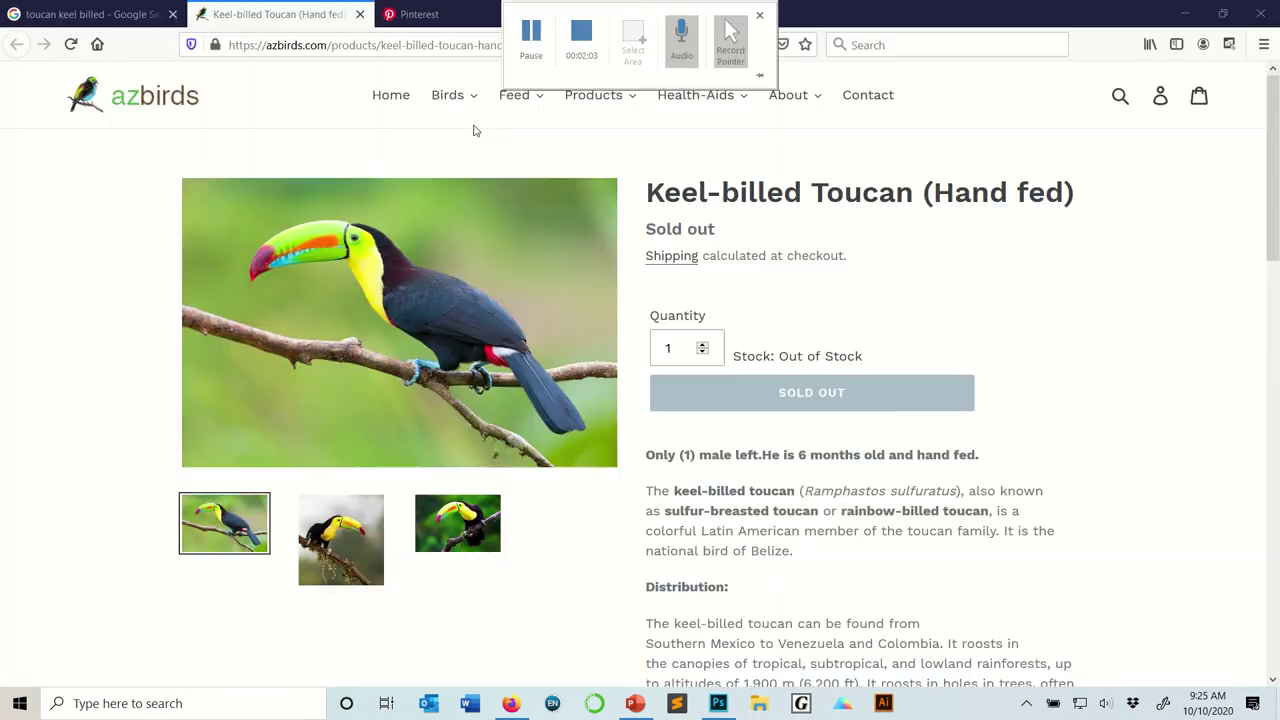
{"action": "left_click", "coordinate": [432, 25]}
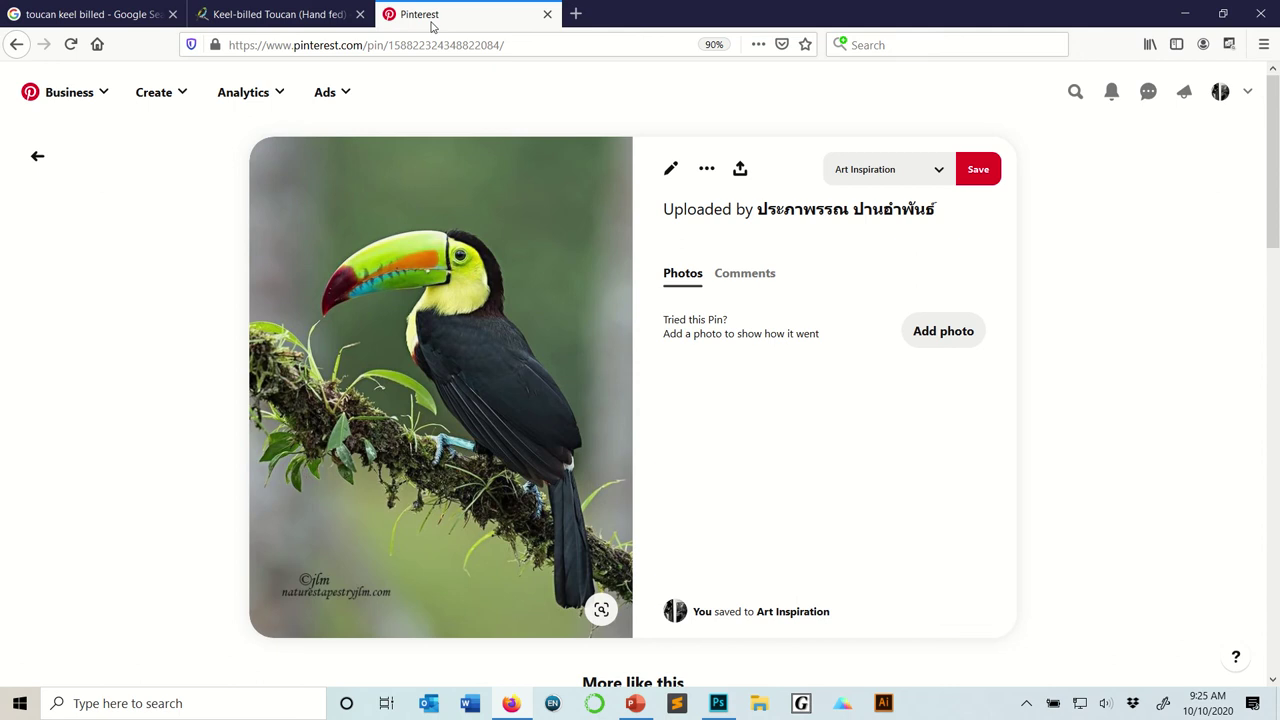
{"action": "left_click", "coordinate": [316, 16]}
{"action": "left_click", "coordinate": [421, 14]}
Step: Add a new blank layer with default settings directly above the toucan reference photo's layer
{"action": "mouse_move", "coordinate": [530, 20]}
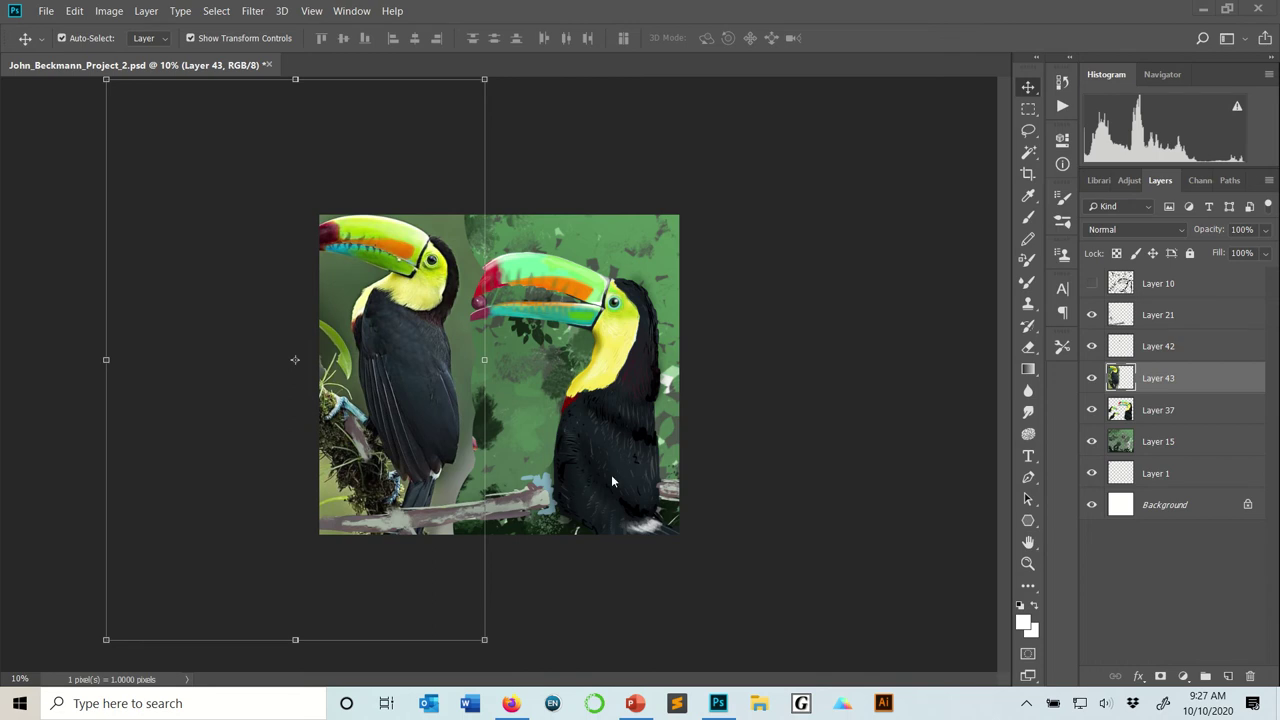
{"action": "mouse_move", "coordinate": [540, 15]}
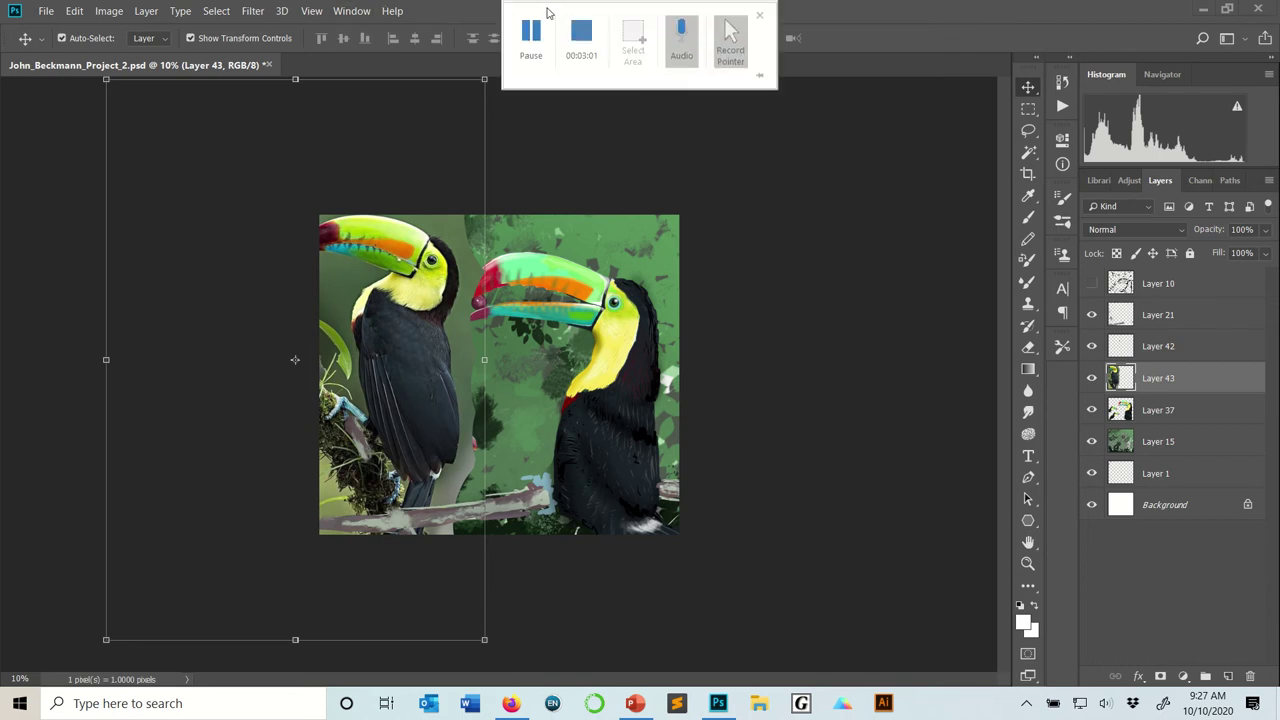
{"action": "left_click", "coordinate": [146, 11]}
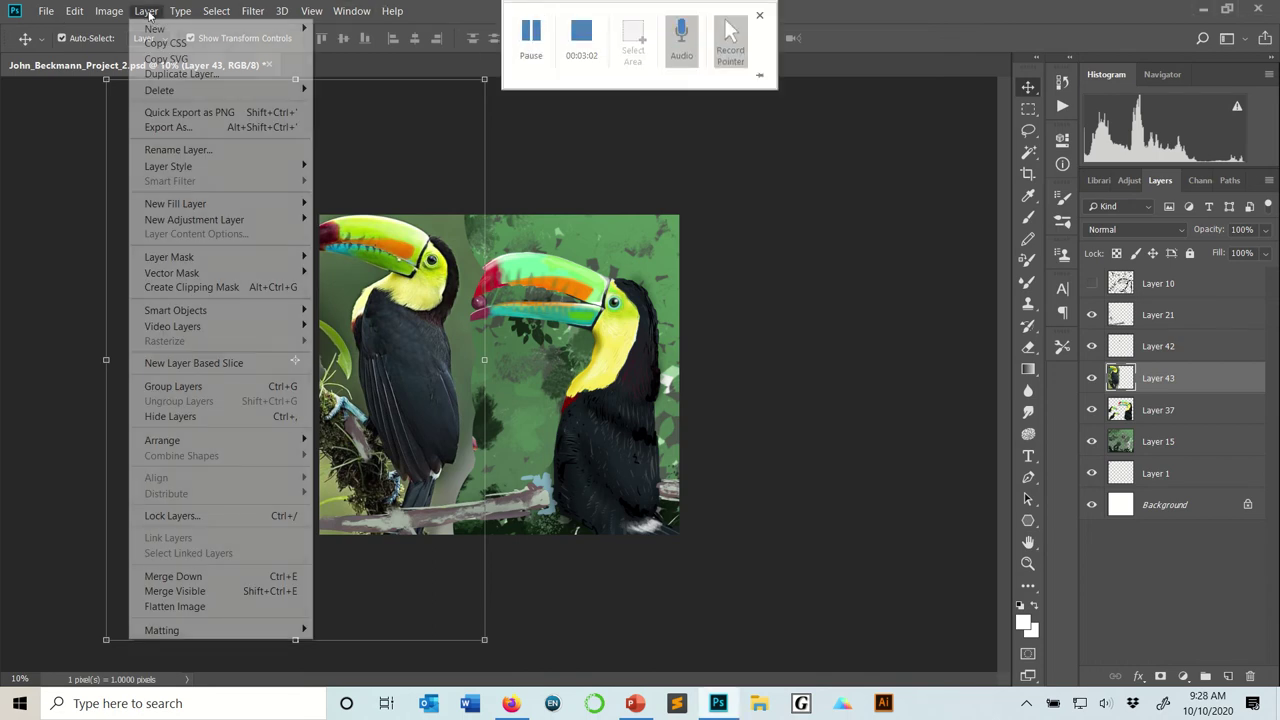
{"action": "mouse_move", "coordinate": [160, 28]}
{"action": "left_click", "coordinate": [329, 31]}
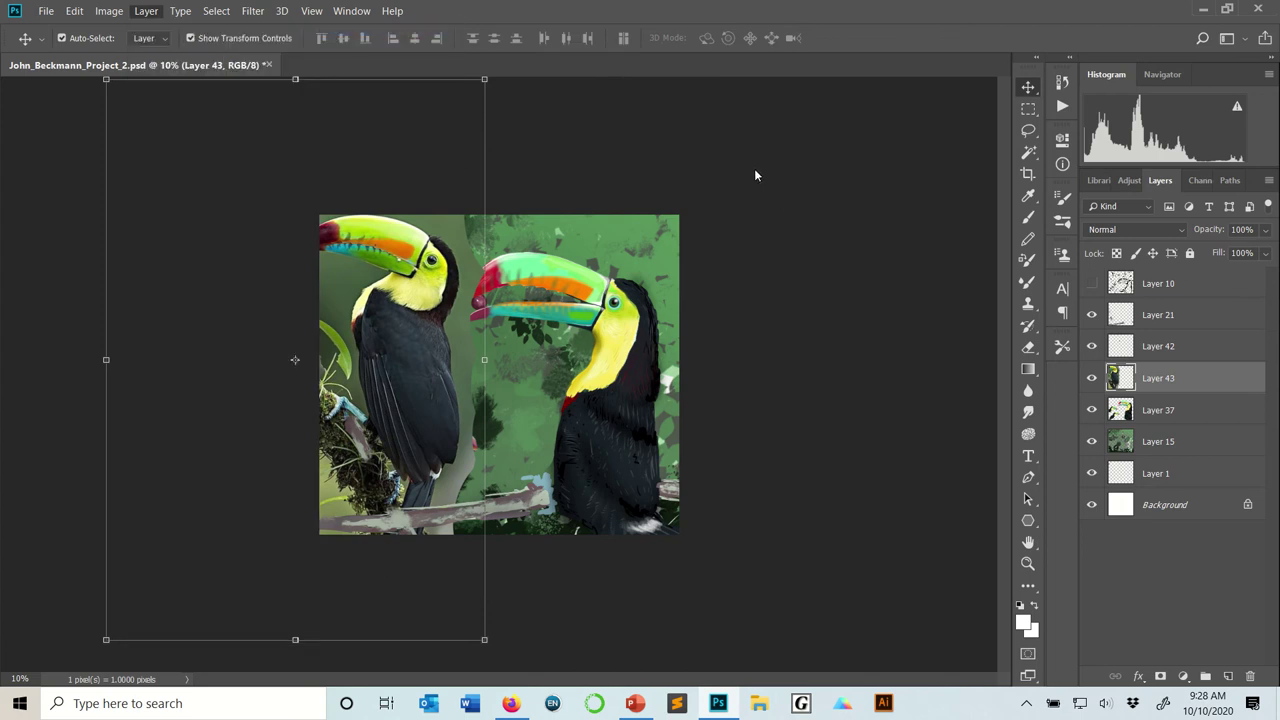
{"action": "left_click", "coordinate": [782, 198]}
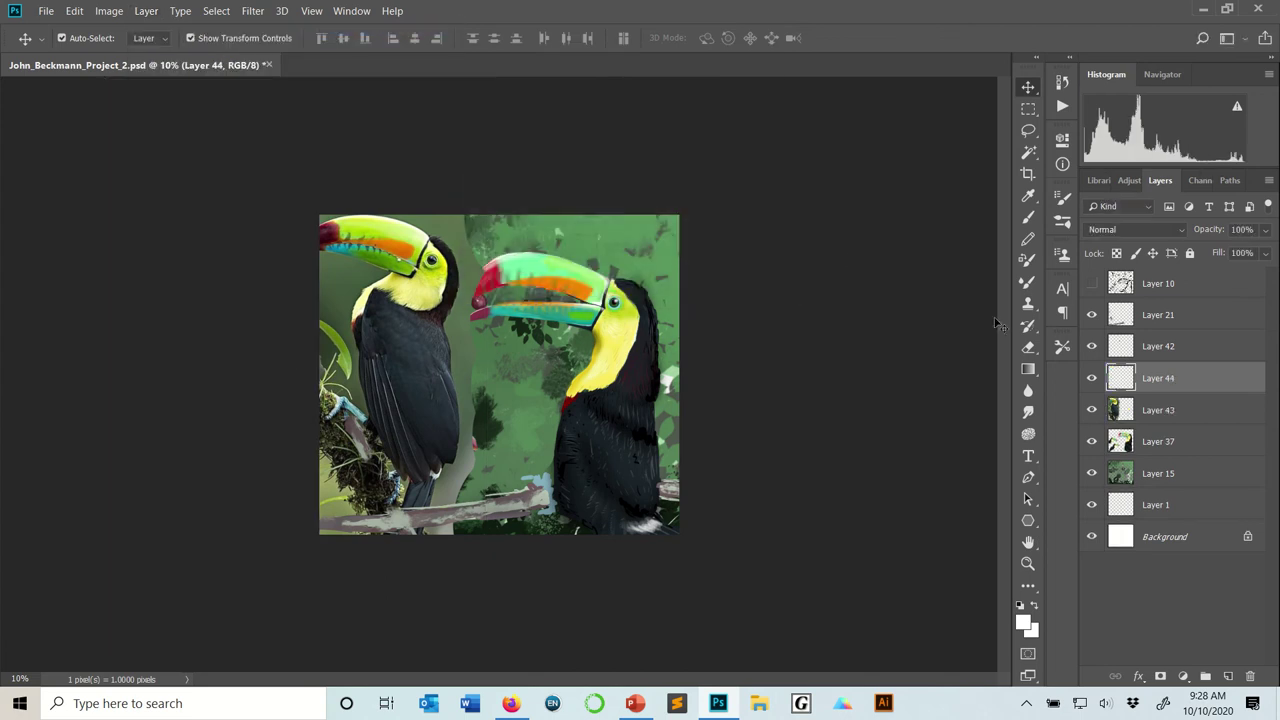
{"action": "mouse_move", "coordinate": [601, 6]}
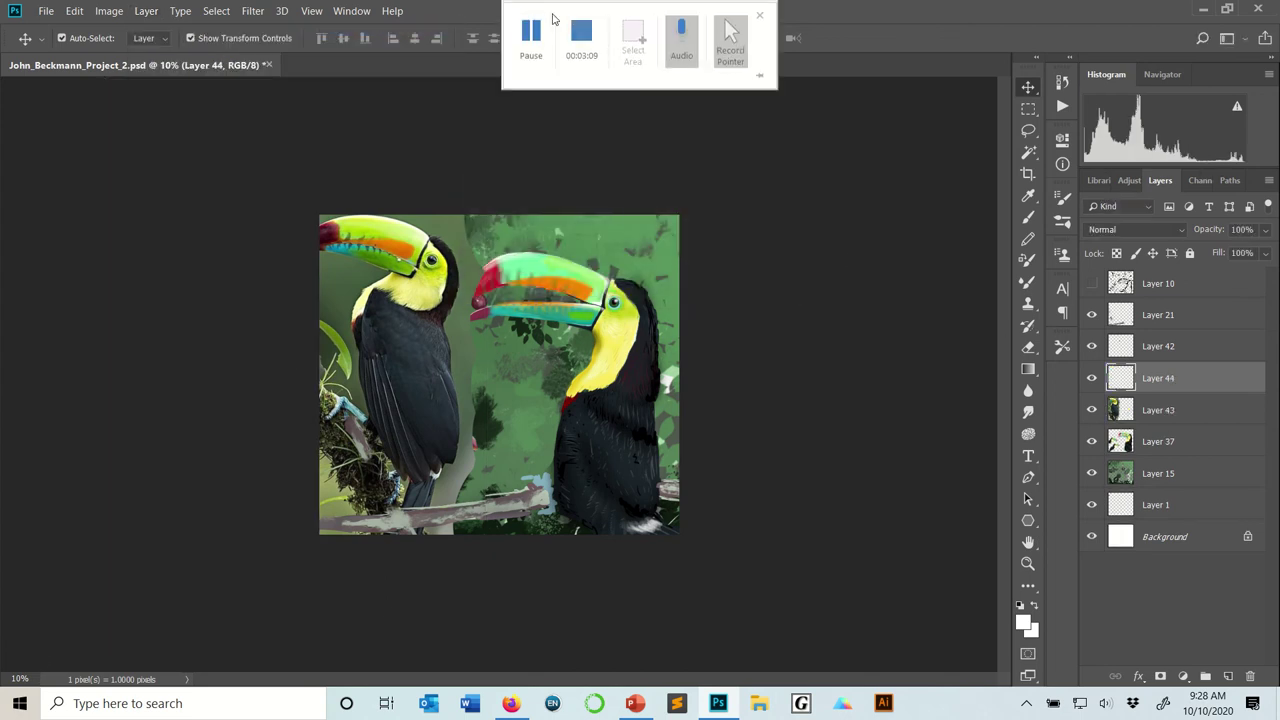
{"action": "left_click", "coordinate": [531, 38]}
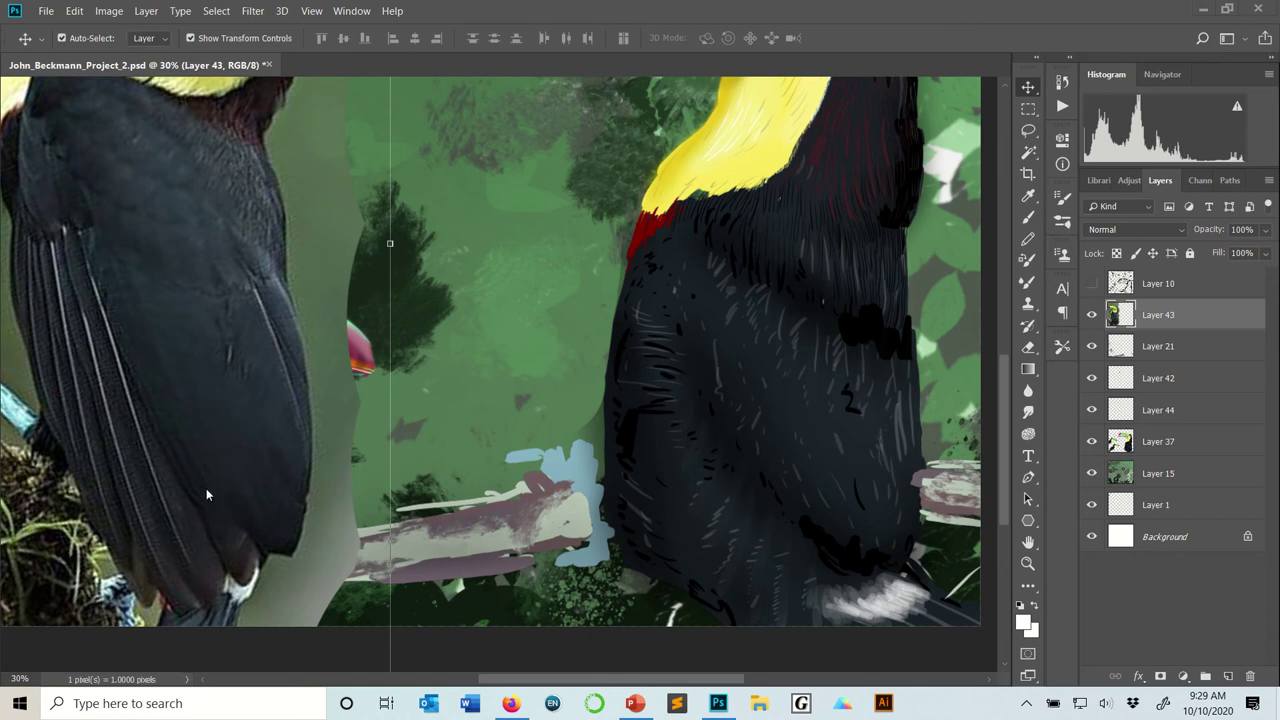
Step: Sample the dark wing colour from the reference photo and brush the outline of a long, slanted feather between the two toucans
{"action": "mouse_move", "coordinate": [528, 10]}
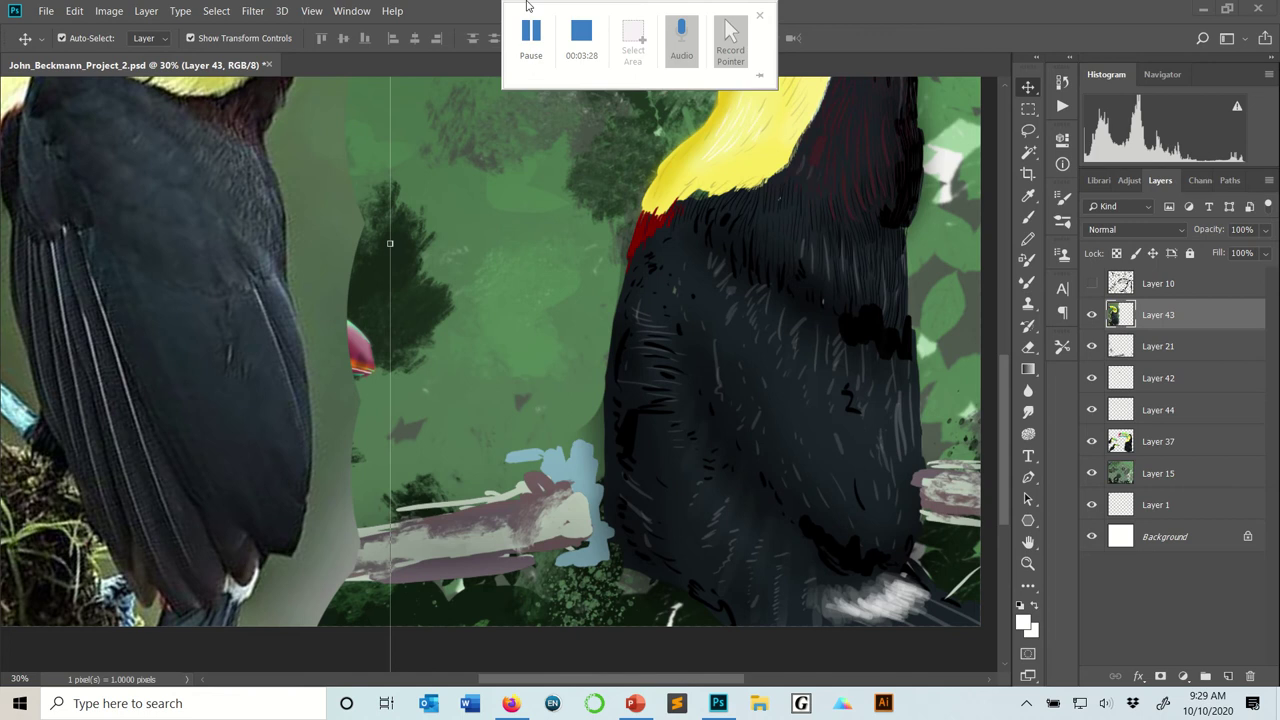
{"action": "key", "text": "b"}
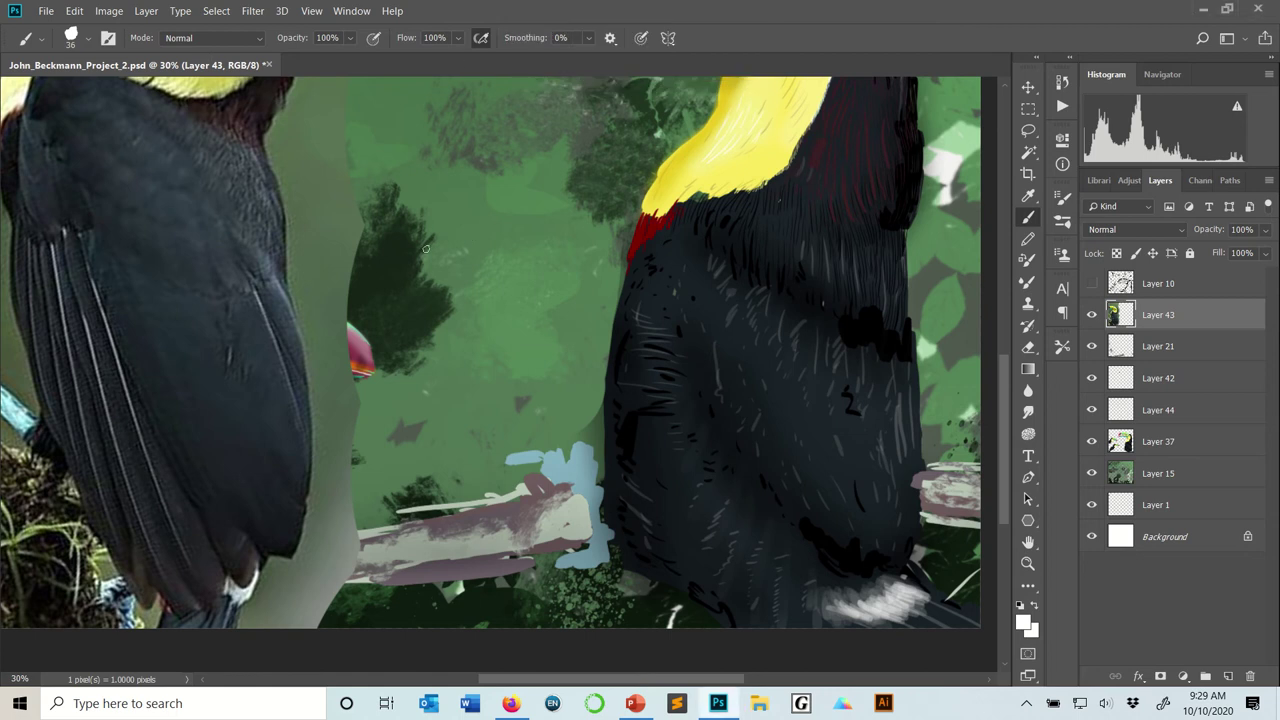
{"action": "key", "text": "alt"}
{"action": "left_click", "coordinate": [205, 550], "text": "alt"}
{"action": "left_click_drag", "start_coordinate": [416, 193], "coordinate": [523, 530]}
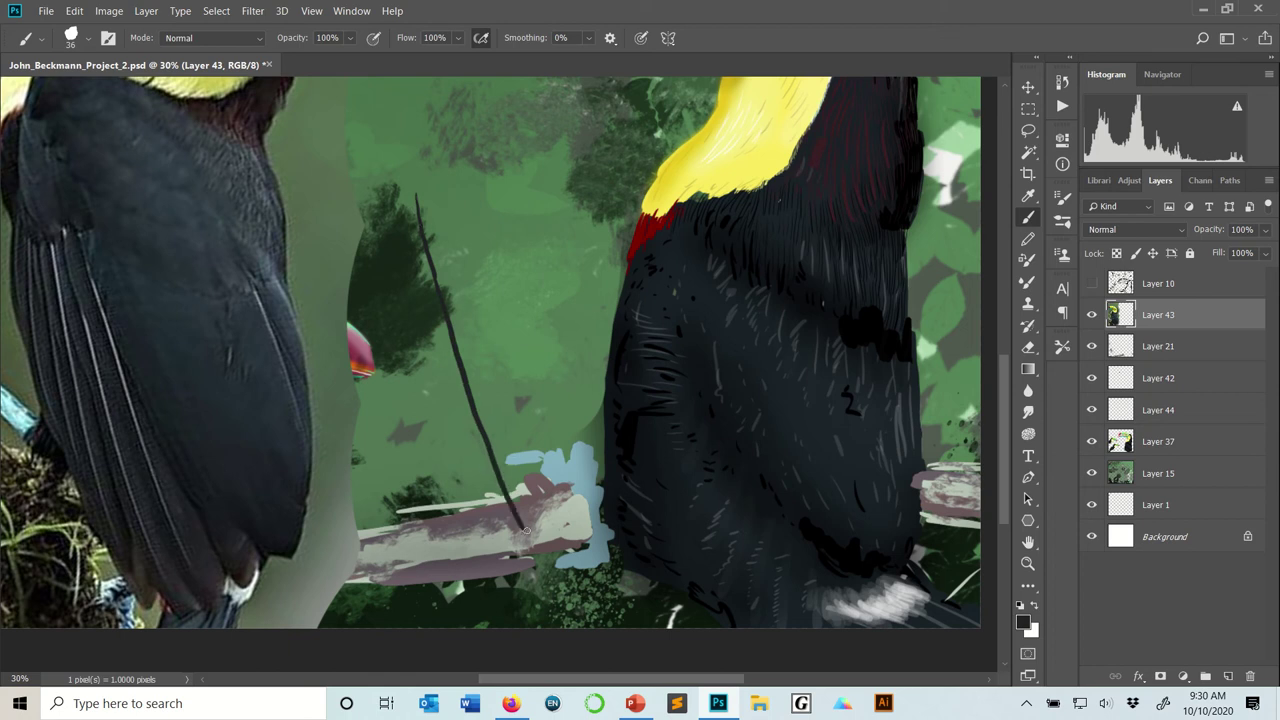
{"action": "left_click_drag", "start_coordinate": [526, 530], "coordinate": [530, 504]}
{"action": "mouse_move", "coordinate": [556, 513]}
{"action": "left_mouse_down"}
{"action": "mouse_move", "coordinate": [519, 332]}
{"action": "mouse_move", "coordinate": [465, 193]}
{"action": "left_mouse_up"}
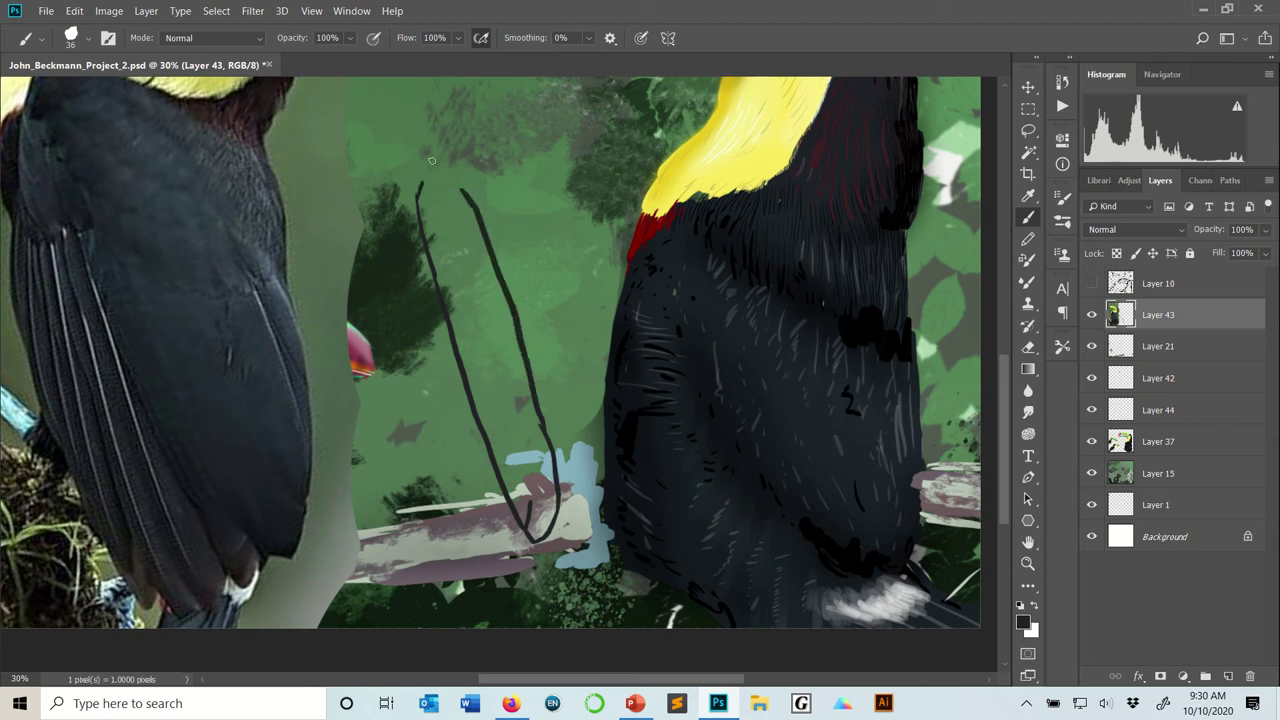
Step: Fill the inside of the feather outline completely with the sampled dark colour using brush strokes
{"action": "mouse_move", "coordinate": [474, 205]}
{"action": "left_mouse_down"}
{"action": "mouse_move", "coordinate": [450, 171]}
{"action": "mouse_move", "coordinate": [429, 177]}
{"action": "mouse_move", "coordinate": [424, 197]}
{"action": "mouse_move", "coordinate": [432, 177]}
{"action": "mouse_move", "coordinate": [448, 183]}
{"action": "mouse_move", "coordinate": [443, 172]}
{"action": "mouse_move", "coordinate": [466, 192]}
{"action": "mouse_move", "coordinate": [456, 181]}
{"action": "mouse_move", "coordinate": [459, 210]}
{"action": "mouse_move", "coordinate": [447, 187]}
{"action": "mouse_move", "coordinate": [425, 217]}
{"action": "mouse_move", "coordinate": [423, 206]}
{"action": "mouse_move", "coordinate": [432, 243]}
{"action": "mouse_move", "coordinate": [420, 198]}
{"action": "mouse_move", "coordinate": [433, 228]}
{"action": "mouse_move", "coordinate": [471, 253]}
{"action": "mouse_move", "coordinate": [482, 250]}
{"action": "mouse_move", "coordinate": [470, 201]}
{"action": "mouse_move", "coordinate": [482, 289]}
{"action": "mouse_move", "coordinate": [476, 250]}
{"action": "mouse_move", "coordinate": [511, 330]}
{"action": "mouse_move", "coordinate": [496, 282]}
{"action": "mouse_move", "coordinate": [507, 315]}
{"action": "mouse_move", "coordinate": [441, 282]}
{"action": "mouse_move", "coordinate": [435, 245]}
{"action": "mouse_move", "coordinate": [455, 320]}
{"action": "left_mouse_up"}
{"action": "mouse_move", "coordinate": [446, 243]}
{"action": "left_mouse_down"}
{"action": "mouse_move", "coordinate": [469, 316]}
{"action": "mouse_move", "coordinate": [460, 250]}
{"action": "mouse_move", "coordinate": [491, 304]}
{"action": "mouse_move", "coordinate": [491, 354]}
{"action": "mouse_move", "coordinate": [474, 300]}
{"action": "mouse_move", "coordinate": [490, 358]}
{"action": "left_mouse_up"}
{"action": "mouse_move", "coordinate": [531, 529]}
{"action": "left_mouse_down"}
{"action": "mouse_move", "coordinate": [541, 481]}
{"action": "mouse_move", "coordinate": [554, 505]}
{"action": "mouse_move", "coordinate": [548, 463]}
{"action": "mouse_move", "coordinate": [515, 403]}
{"action": "mouse_move", "coordinate": [508, 475]}
{"action": "mouse_move", "coordinate": [497, 453]}
{"action": "mouse_move", "coordinate": [514, 495]}
{"action": "mouse_move", "coordinate": [504, 454]}
{"action": "mouse_move", "coordinate": [527, 493]}
{"action": "mouse_move", "coordinate": [531, 420]}
{"action": "mouse_move", "coordinate": [548, 455]}
{"action": "mouse_move", "coordinate": [532, 414]}
{"action": "mouse_move", "coordinate": [504, 402]}
{"action": "mouse_move", "coordinate": [486, 430]}
{"action": "mouse_move", "coordinate": [495, 444]}
{"action": "mouse_move", "coordinate": [478, 403]}
{"action": "mouse_move", "coordinate": [506, 448]}
{"action": "mouse_move", "coordinate": [510, 391]}
{"action": "mouse_move", "coordinate": [520, 418]}
{"action": "mouse_move", "coordinate": [517, 395]}
{"action": "mouse_move", "coordinate": [534, 407]}
{"action": "mouse_move", "coordinate": [494, 315]}
{"action": "mouse_move", "coordinate": [503, 404]}
{"action": "mouse_move", "coordinate": [485, 349]}
{"action": "left_mouse_up"}
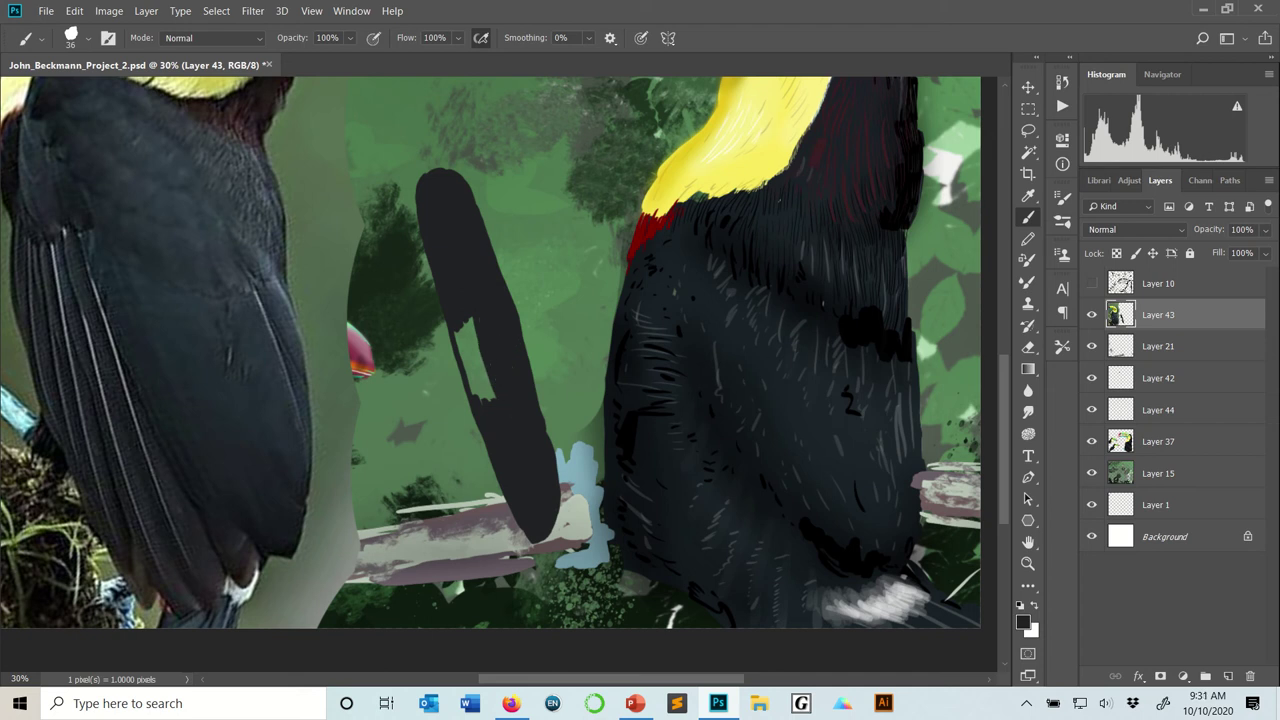
{"action": "mouse_move", "coordinate": [484, 399]}
{"action": "left_mouse_down"}
{"action": "mouse_move", "coordinate": [458, 336]}
{"action": "mouse_move", "coordinate": [472, 318]}
{"action": "left_mouse_up"}
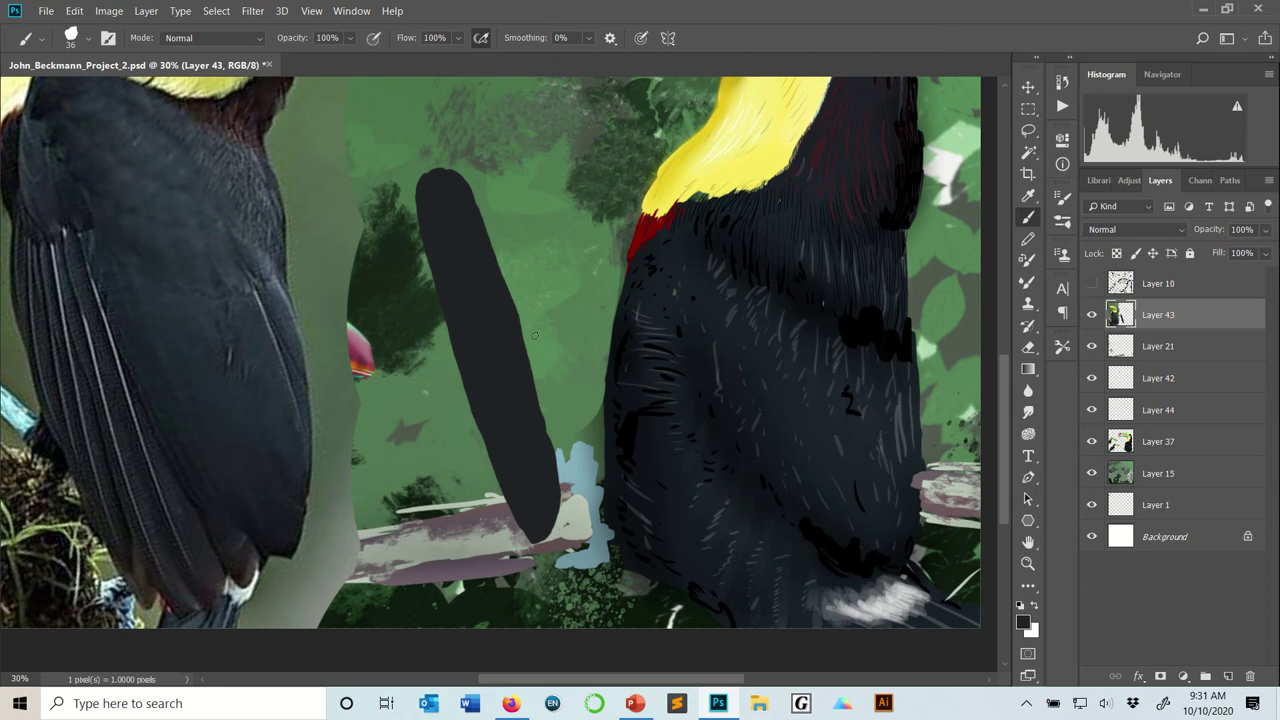
Step: Set up a 243 px Soft Round brush with white (ffffff) as the foreground colour and 12% opacity
{"action": "right_click", "coordinate": [650, 291]}
{"action": "left_click", "coordinate": [689, 401]}
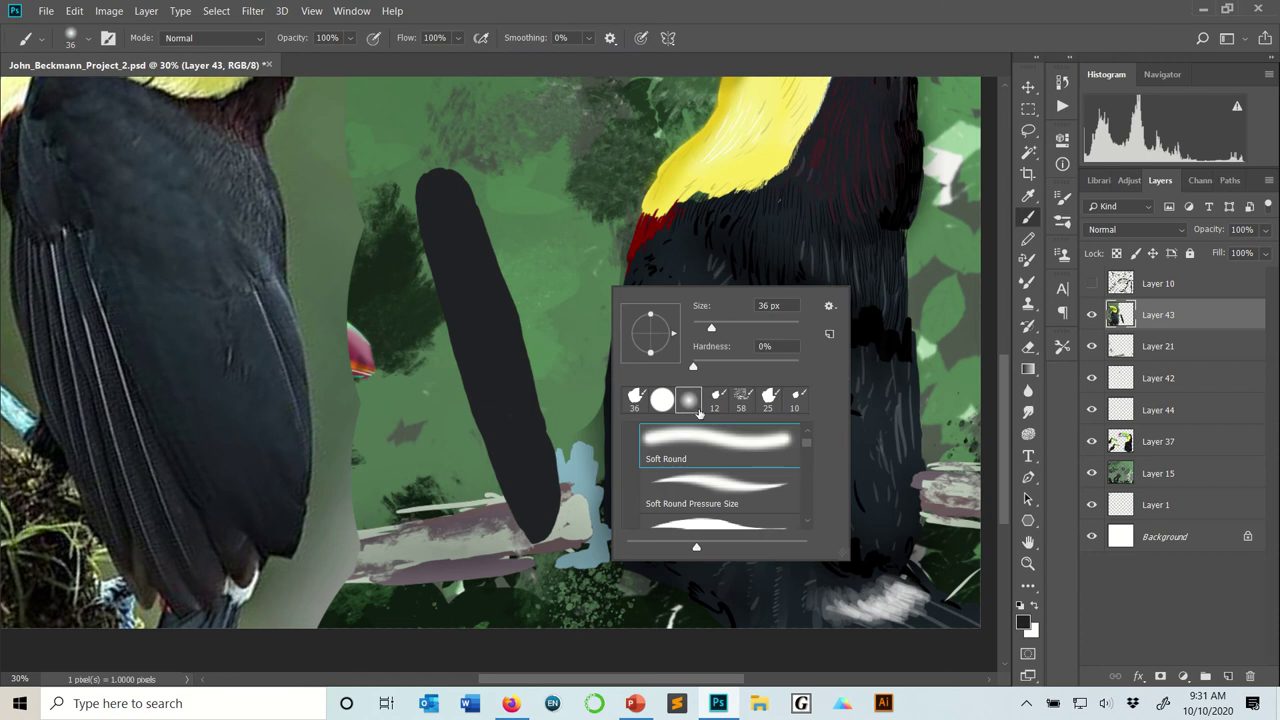
{"action": "left_click_drag", "start_coordinate": [745, 330], "coordinate": [775, 327]}
{"action": "left_click", "coordinate": [1022, 620]}
{"action": "left_click_drag", "start_coordinate": [386, 196], "coordinate": [362, 153]}
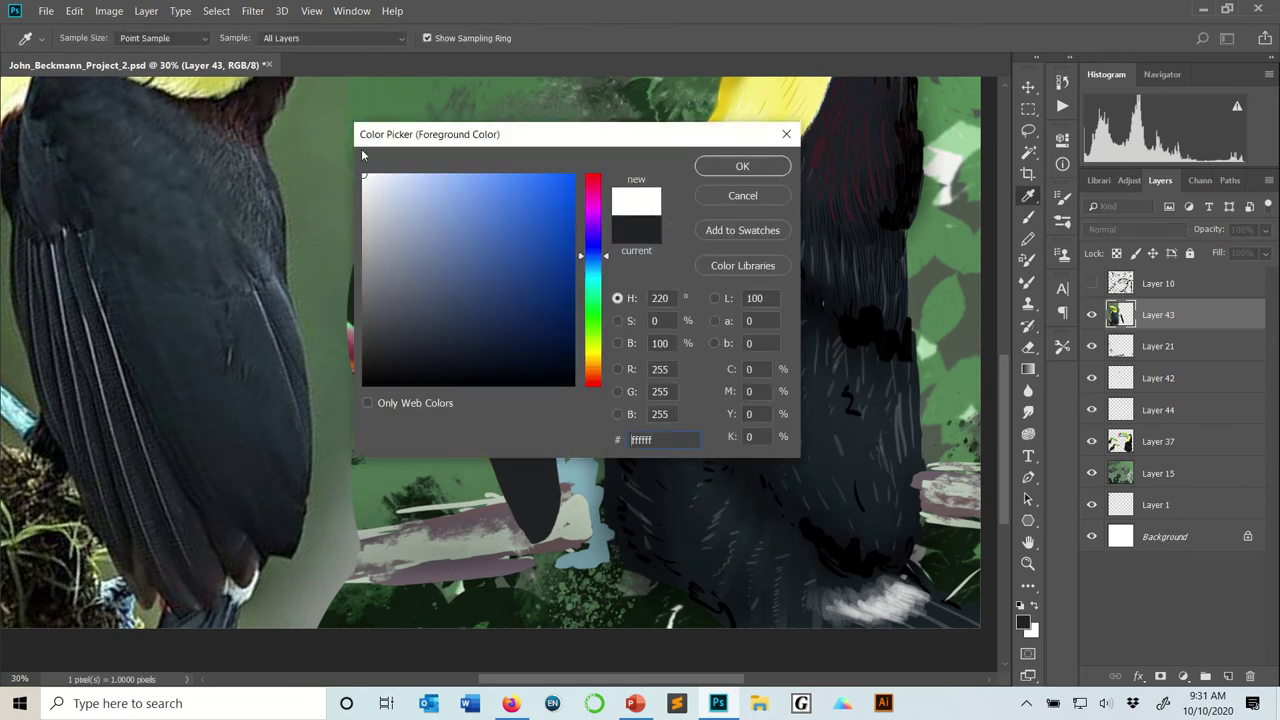
{"action": "left_click", "coordinate": [742, 166]}
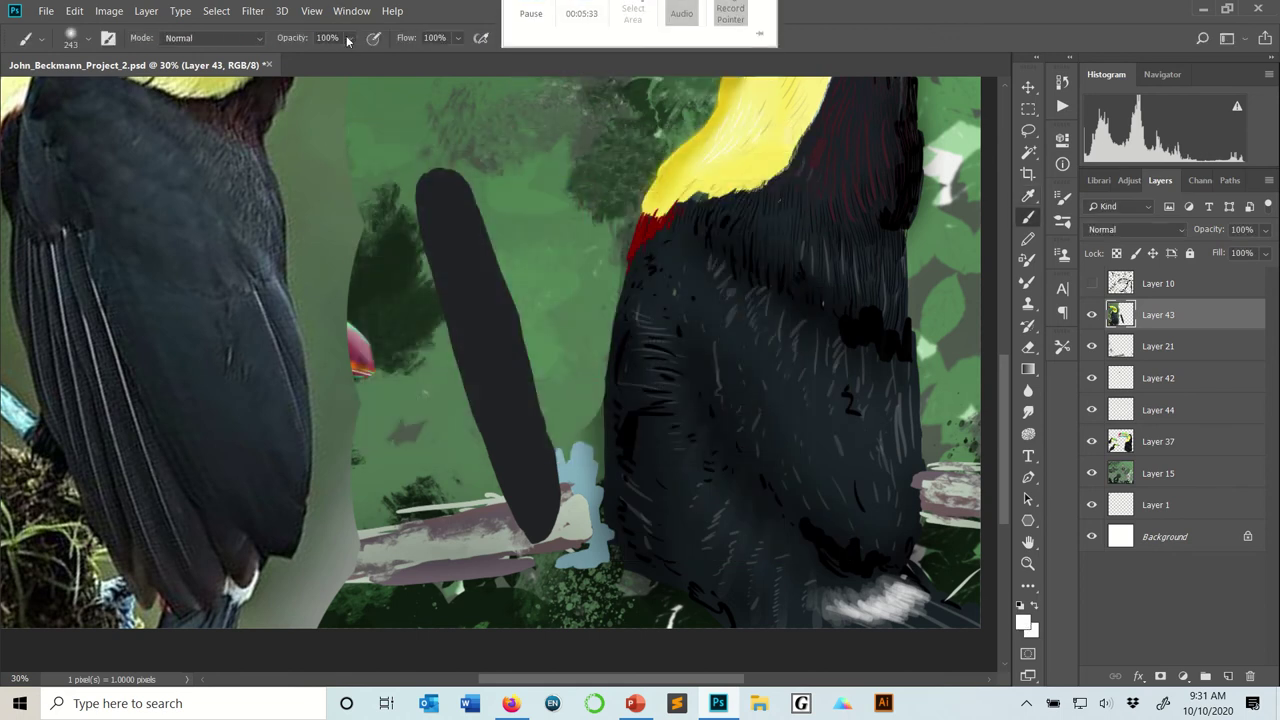
{"action": "left_click", "coordinate": [350, 38]}
{"action": "left_click", "coordinate": [299, 56]}
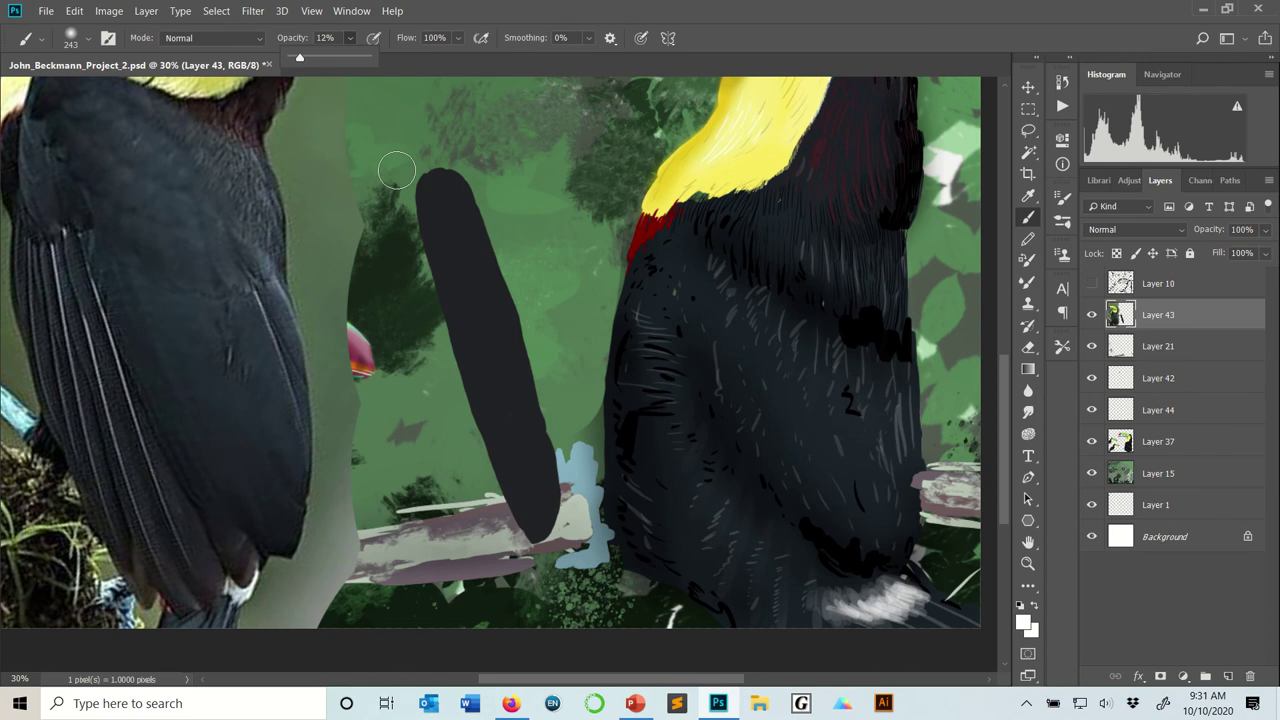
Step: Add a new blank layer in Normal mode at 100% opacity above the dark feather's layer
{"action": "left_click", "coordinate": [146, 11]}
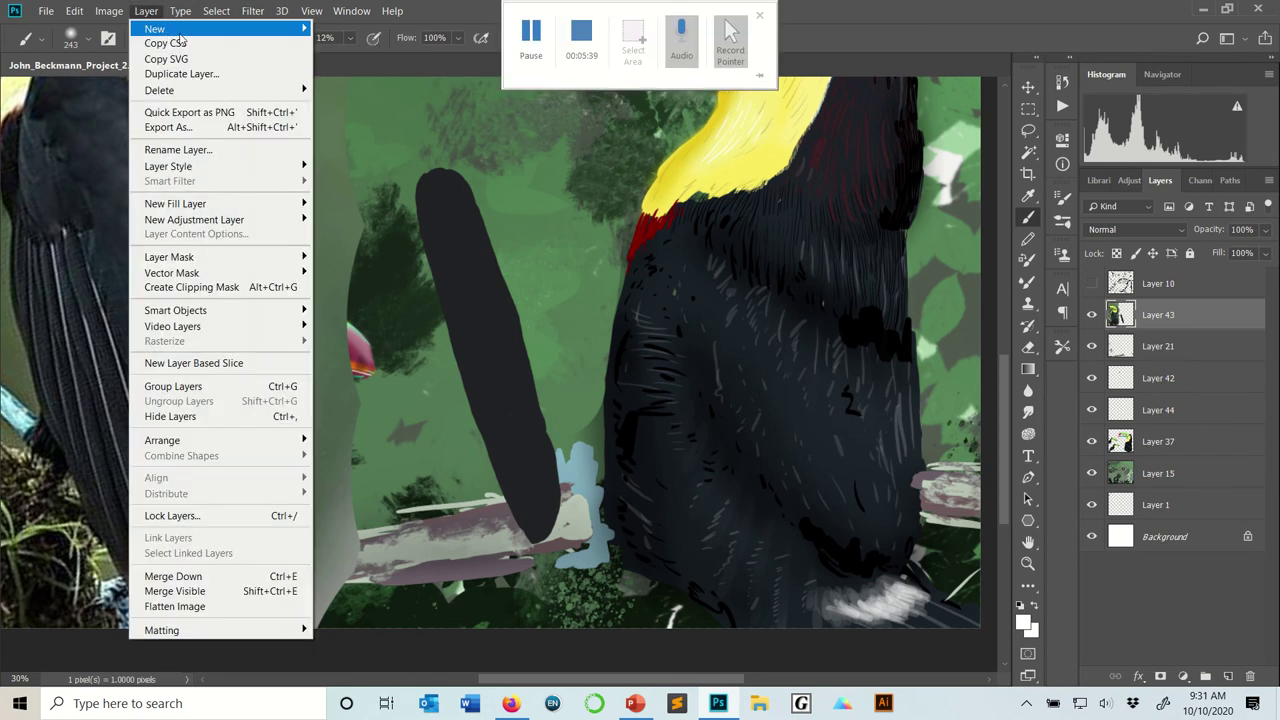
{"action": "mouse_move", "coordinate": [200, 28]}
{"action": "left_click", "coordinate": [345, 28]}
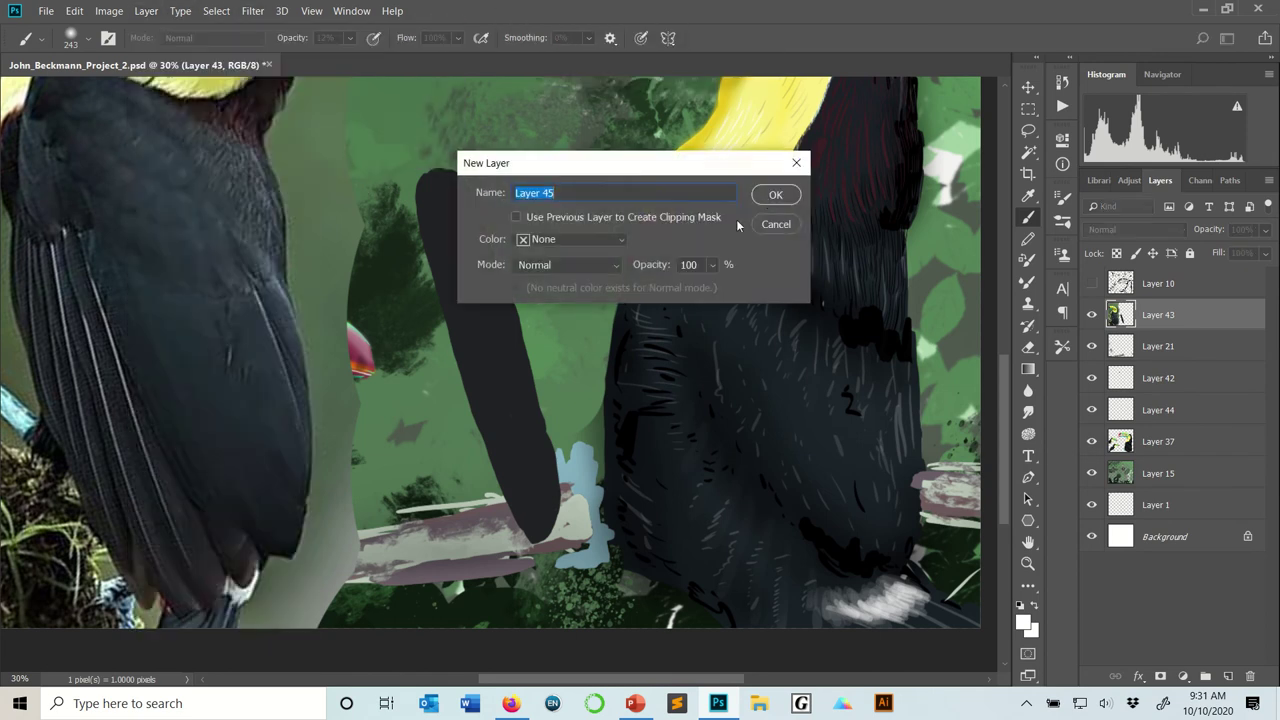
{"action": "left_click", "coordinate": [775, 195]}
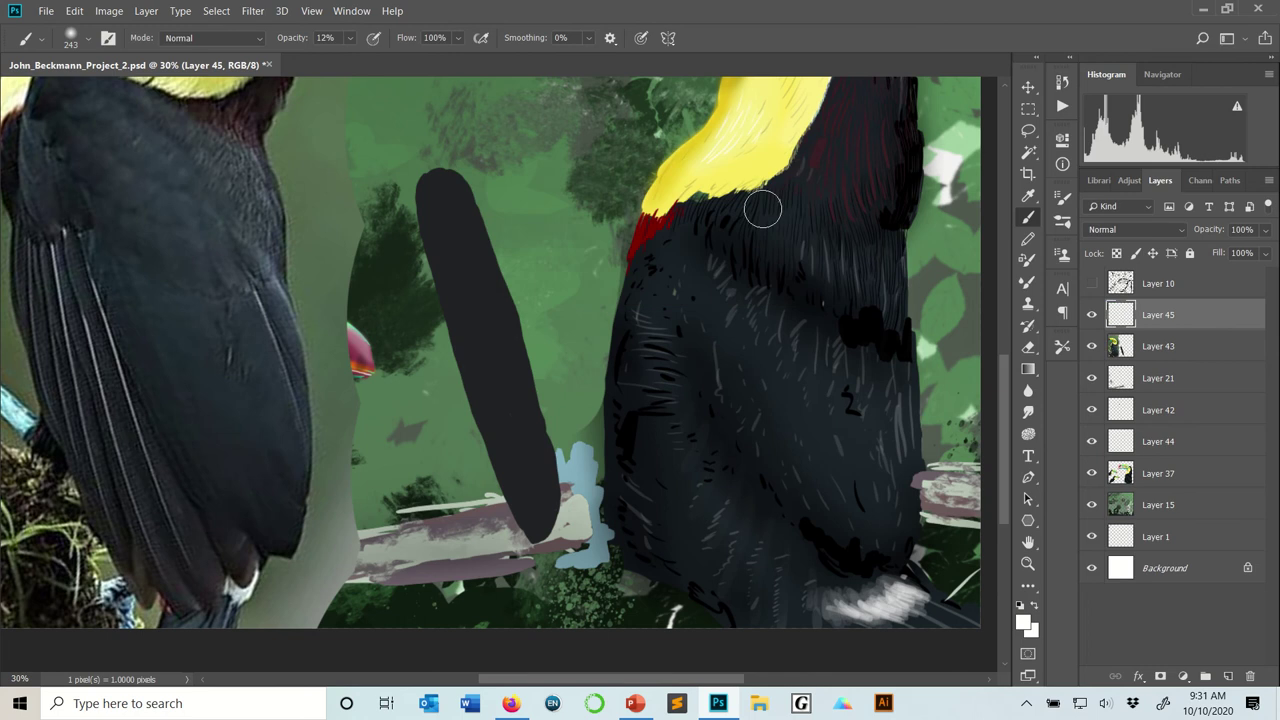
Step: Brush soft white highlights at 12% opacity along the dark feather's left edge and across its lower right part
{"action": "mouse_move", "coordinate": [343, 223]}
{"action": "left_mouse_down"}
{"action": "mouse_move", "coordinate": [371, 251]}
{"action": "mouse_move", "coordinate": [390, 242]}
{"action": "mouse_move", "coordinate": [388, 193]}
{"action": "mouse_move", "coordinate": [424, 194]}
{"action": "mouse_move", "coordinate": [424, 212]}
{"action": "mouse_move", "coordinate": [409, 205]}
{"action": "mouse_move", "coordinate": [429, 194]}
{"action": "mouse_move", "coordinate": [403, 214]}
{"action": "mouse_move", "coordinate": [384, 298]}
{"action": "left_mouse_up"}
{"action": "mouse_move", "coordinate": [106, 318]}
{"action": "left_mouse_down"}
{"action": "mouse_move", "coordinate": [68, 313]}
{"action": "mouse_move", "coordinate": [43, 221]}
{"action": "mouse_move", "coordinate": [92, 395]}
{"action": "mouse_move", "coordinate": [46, 236]}
{"action": "mouse_move", "coordinate": [73, 361]}
{"action": "mouse_move", "coordinate": [214, 631]}
{"action": "mouse_move", "coordinate": [168, 525]}
{"action": "mouse_move", "coordinate": [200, 606]}
{"action": "mouse_move", "coordinate": [163, 534]}
{"action": "left_mouse_up"}
{"action": "mouse_move", "coordinate": [420, 175]}
{"action": "left_mouse_down"}
{"action": "mouse_move", "coordinate": [436, 307]}
{"action": "mouse_move", "coordinate": [472, 418]}
{"action": "mouse_move", "coordinate": [419, 161]}
{"action": "mouse_move", "coordinate": [433, 326]}
{"action": "mouse_move", "coordinate": [473, 447]}
{"action": "left_mouse_up"}
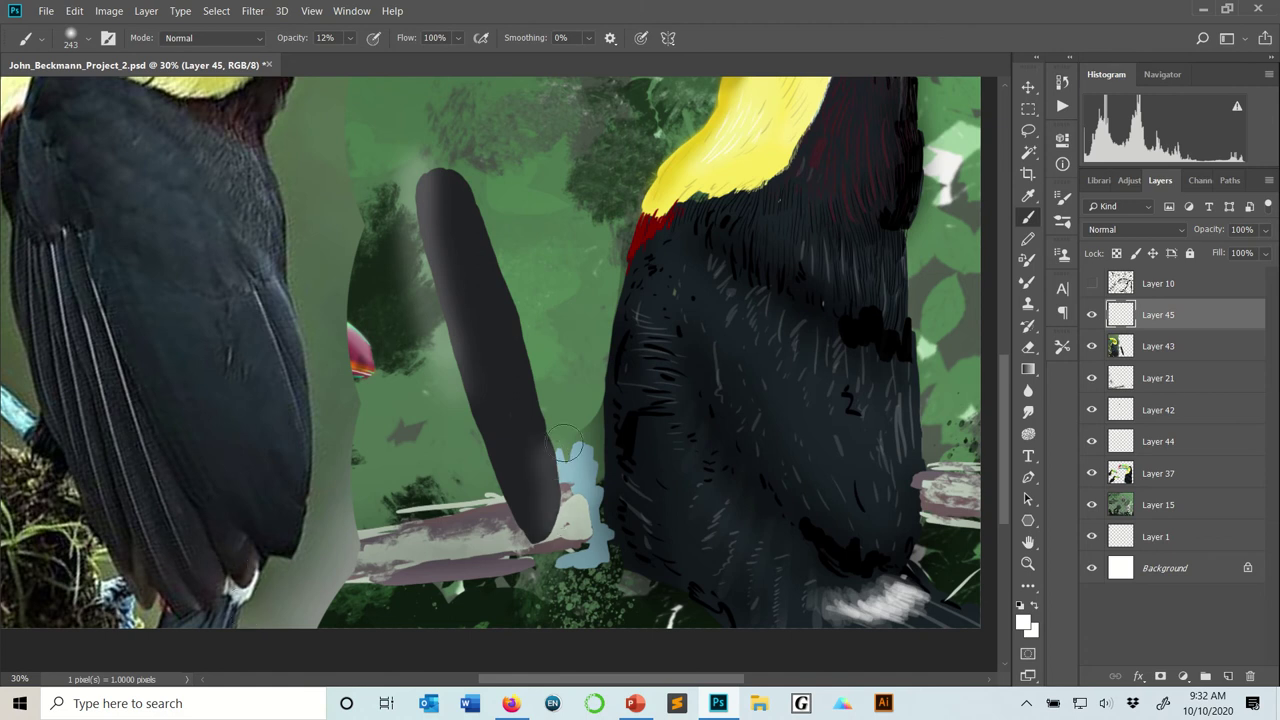
{"action": "mouse_move", "coordinate": [536, 437]}
{"action": "left_mouse_down"}
{"action": "mouse_move", "coordinate": [556, 525]}
{"action": "mouse_move", "coordinate": [546, 420]}
{"action": "mouse_move", "coordinate": [561, 441]}
{"action": "mouse_move", "coordinate": [538, 428]}
{"action": "mouse_move", "coordinate": [560, 458]}
{"action": "mouse_move", "coordinate": [553, 486]}
{"action": "left_mouse_up"}
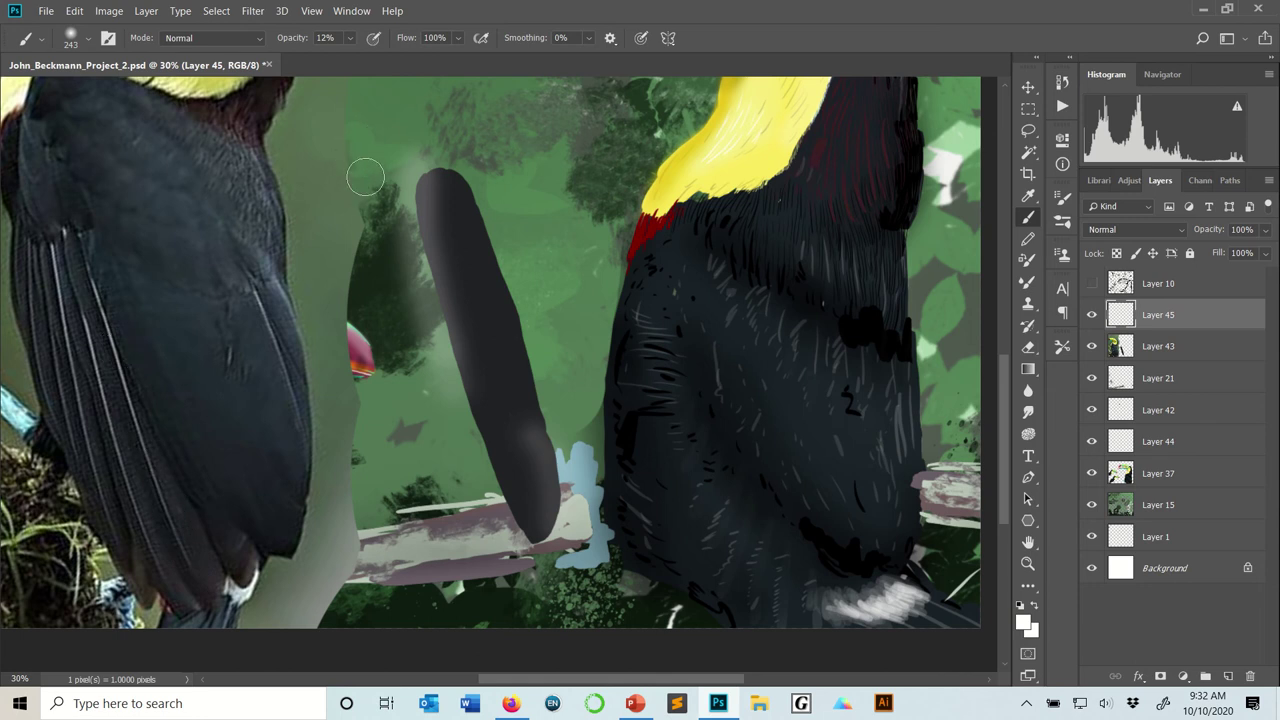
Step: Erase the highlight spilling outside the feather's outline with a 48 px Hard Round eraser at 100% opacity
{"action": "key", "text": "e"}
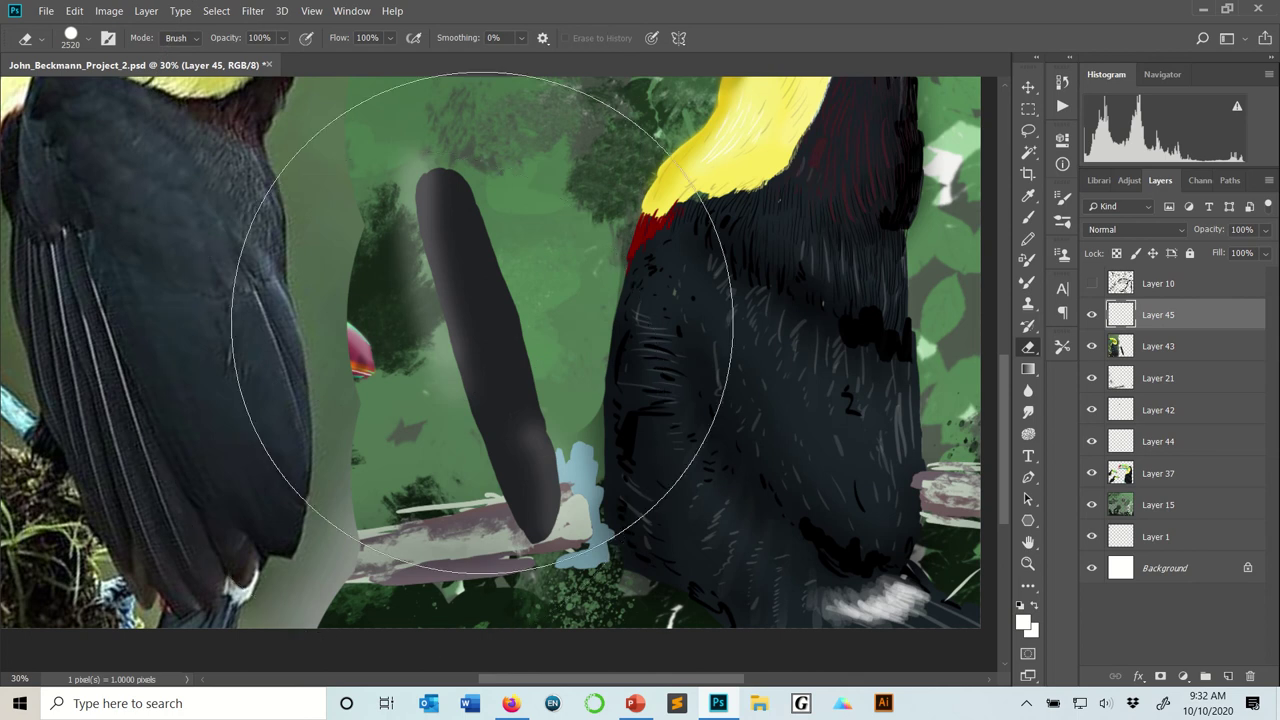
{"action": "right_click", "coordinate": [523, 345]}
{"action": "left_click", "coordinate": [593, 362]}
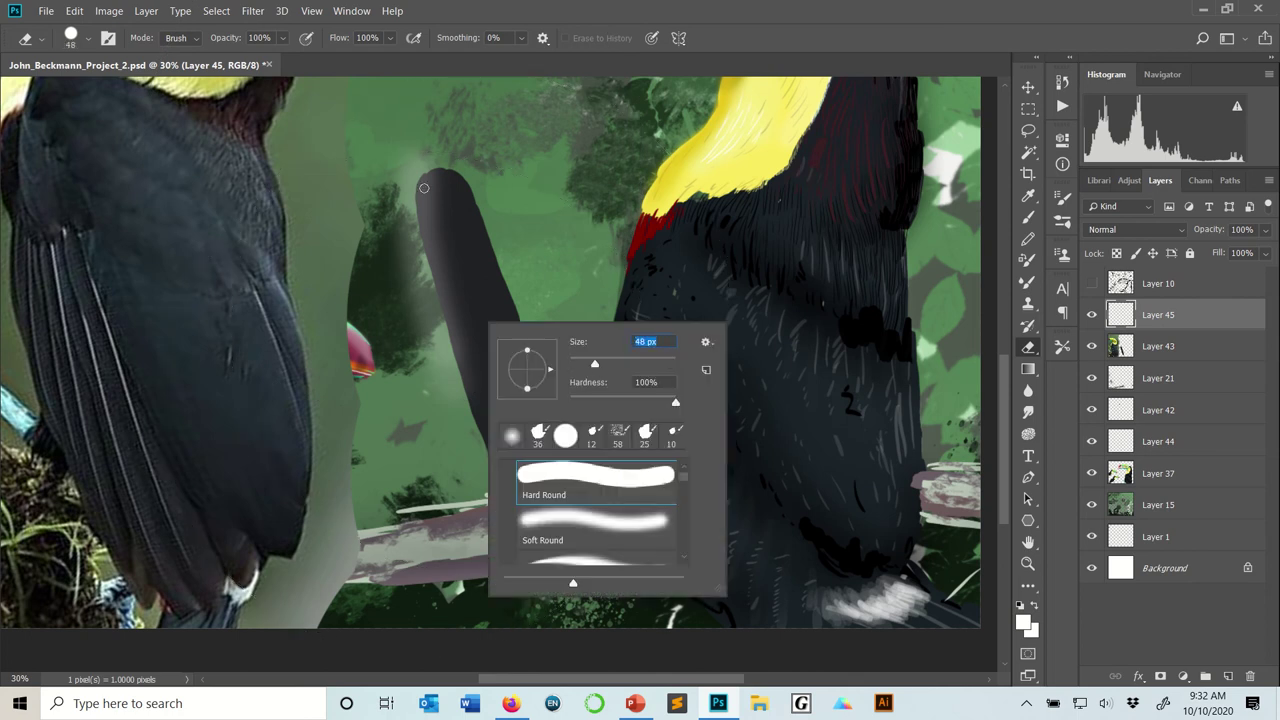
{"action": "key", "text": "Return"}
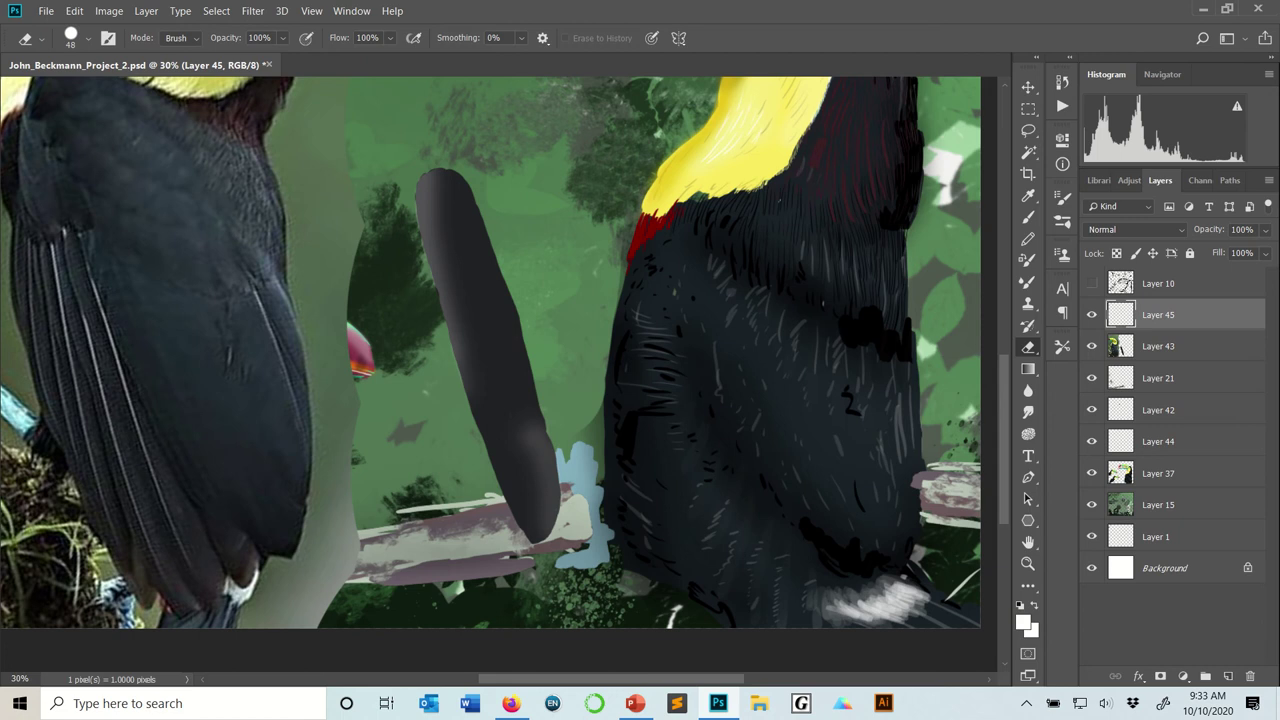
Step: Choose the KYLE Ultimate Inking Thick 'n Thin brush for painting and set its size to 12 px
{"action": "key", "text": "b"}
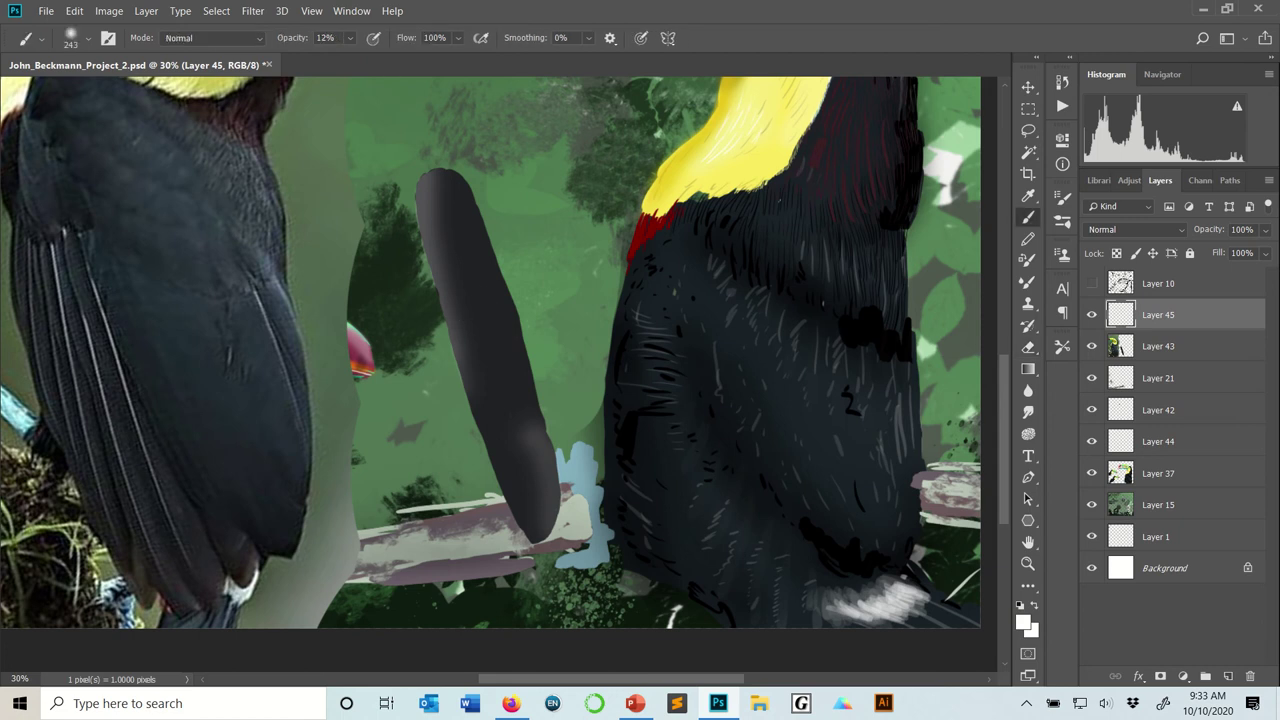
{"action": "right_click", "coordinate": [500, 218]}
{"action": "scroll", "coordinate": [640, 400], "scroll_direction": "down", "scroll_amount": 8}
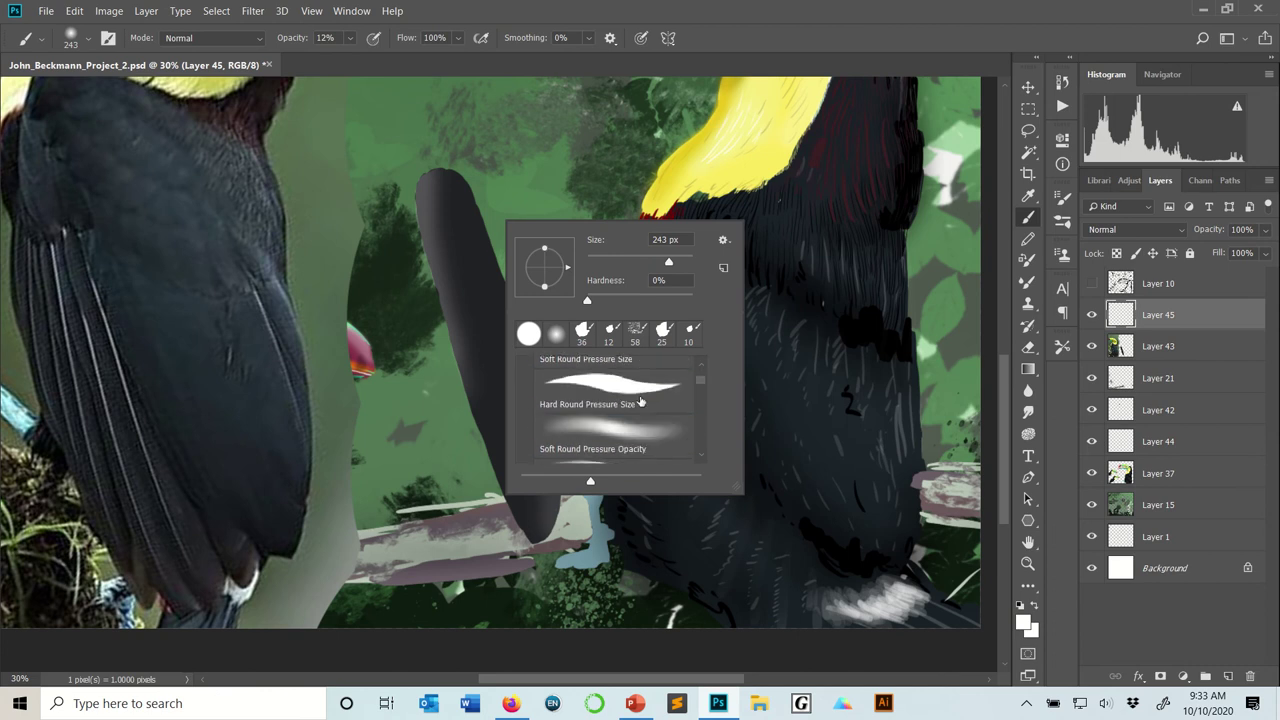
{"action": "scroll", "coordinate": [633, 400], "scroll_direction": "down", "scroll_amount": 5}
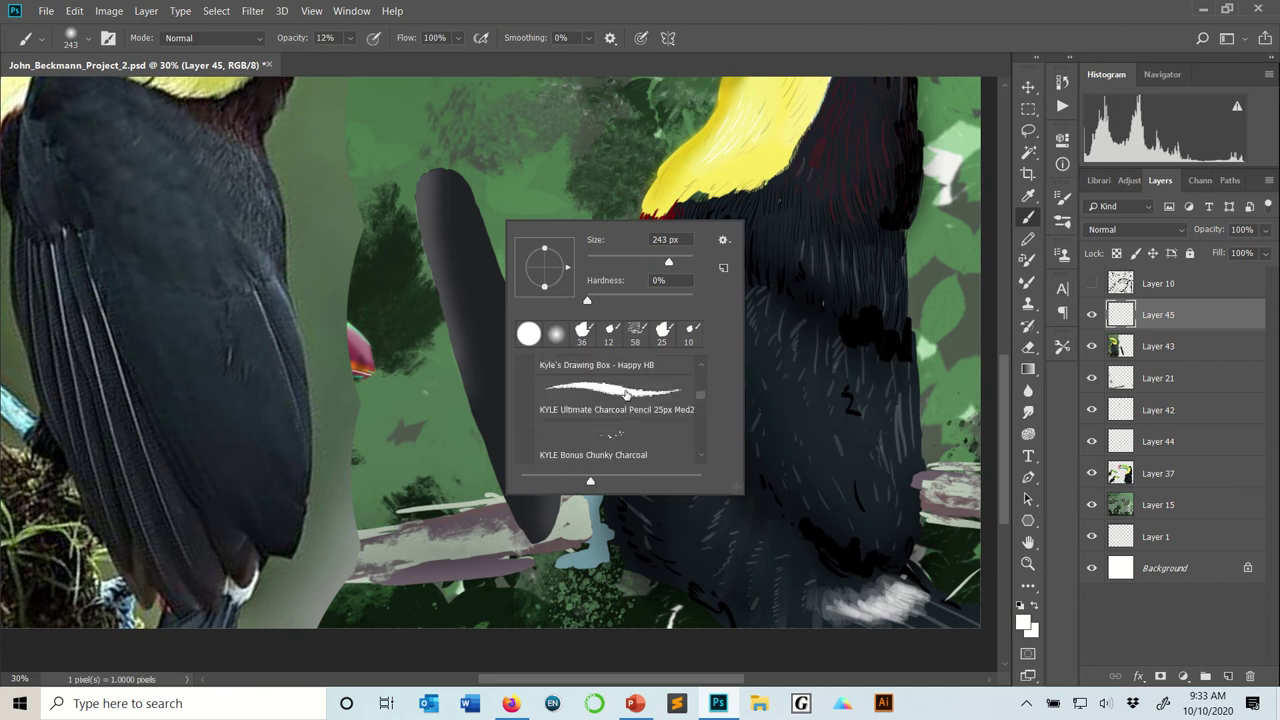
{"action": "left_click", "coordinate": [588, 455]}
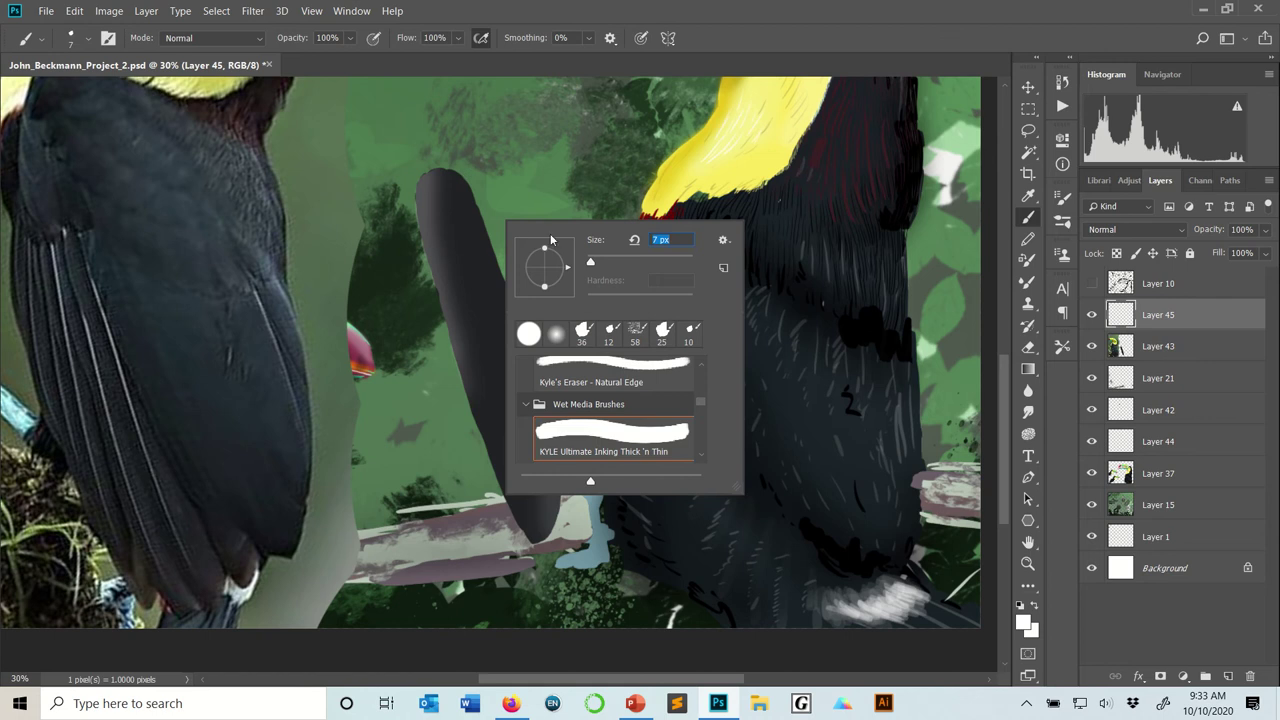
{"action": "left_click_drag", "start_coordinate": [591, 262], "coordinate": [594, 262]}
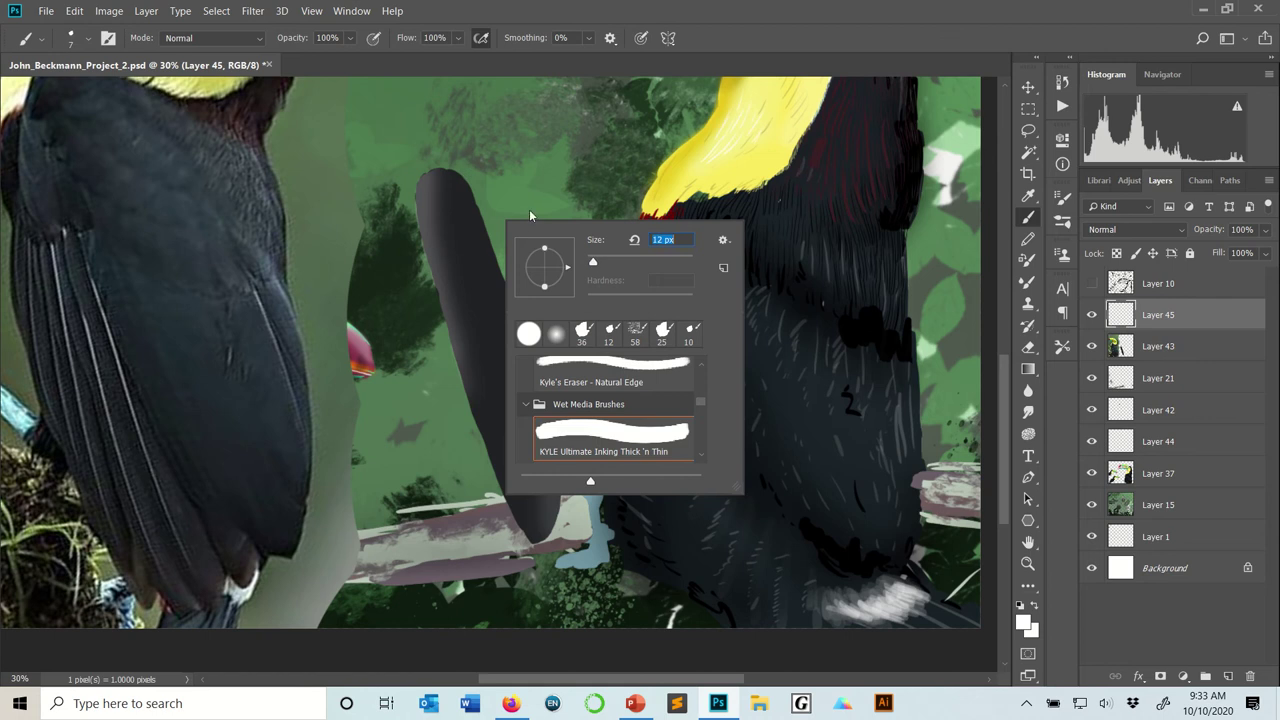
Step: Add a new blank layer above the highlight layer and set the brush smoothing to 38%
{"action": "left_click", "coordinate": [146, 11]}
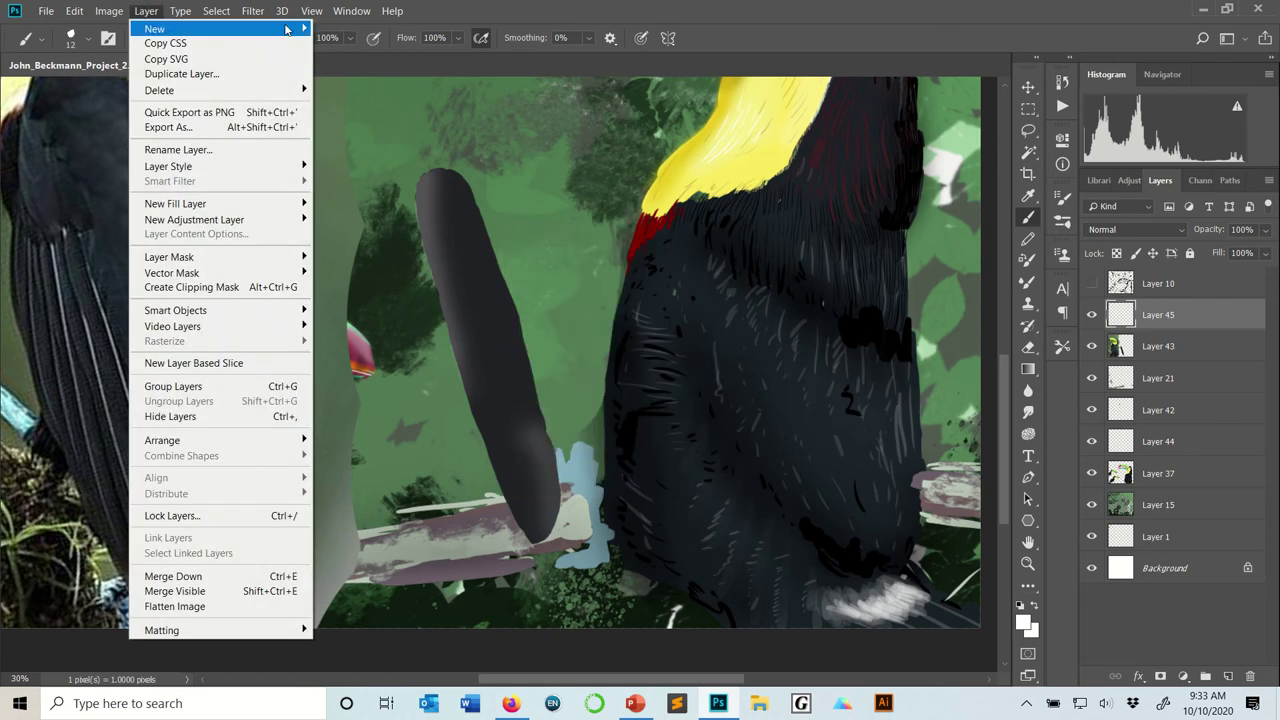
{"action": "mouse_move", "coordinate": [200, 28]}
{"action": "left_click", "coordinate": [365, 28]}
{"action": "left_click", "coordinate": [772, 196]}
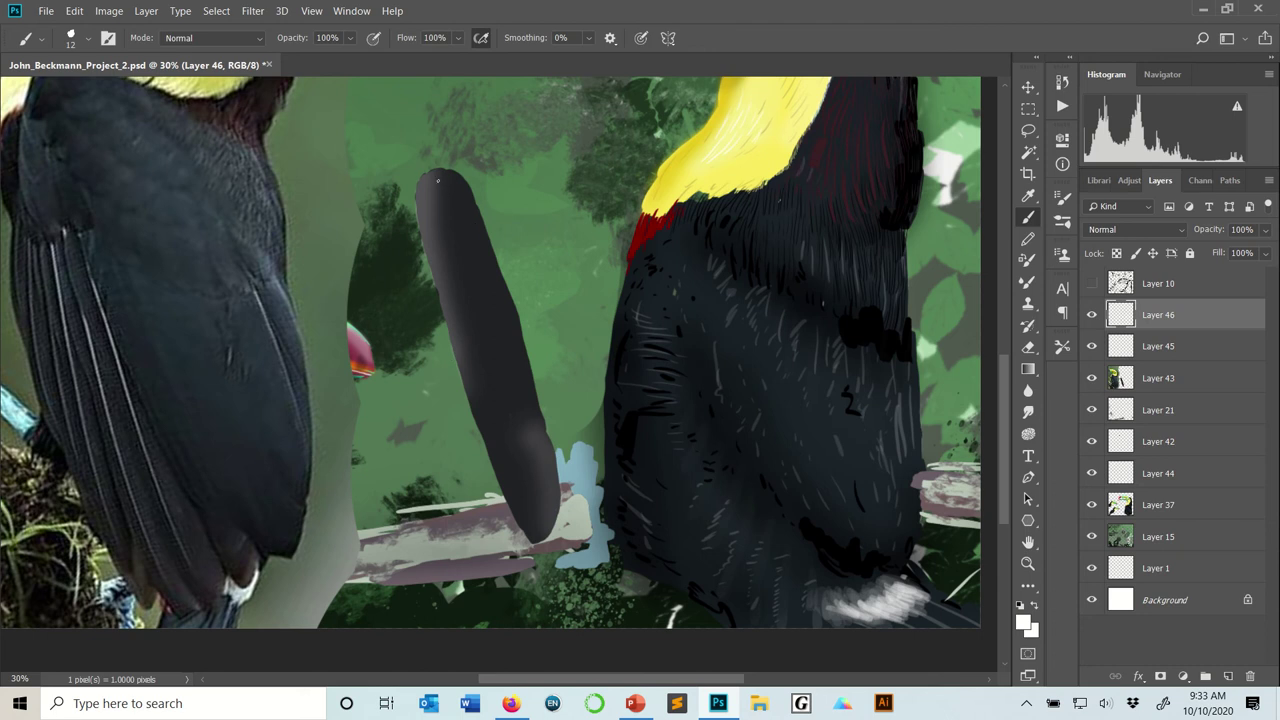
{"action": "left_click", "coordinate": [589, 38]}
{"action": "left_click_drag", "start_coordinate": [590, 57], "coordinate": [619, 57]}
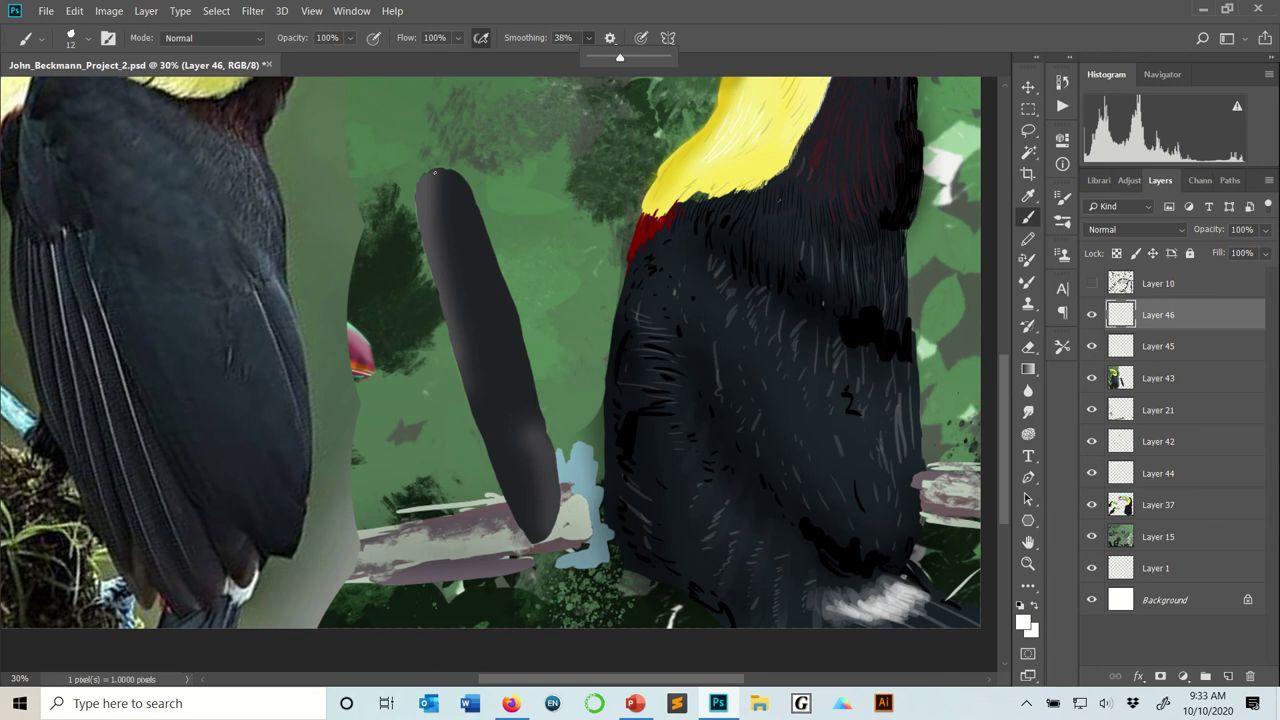
{"action": "left_click", "coordinate": [424, 148]}
{"action": "left_click_drag", "start_coordinate": [425, 146], "coordinate": [544, 526]}
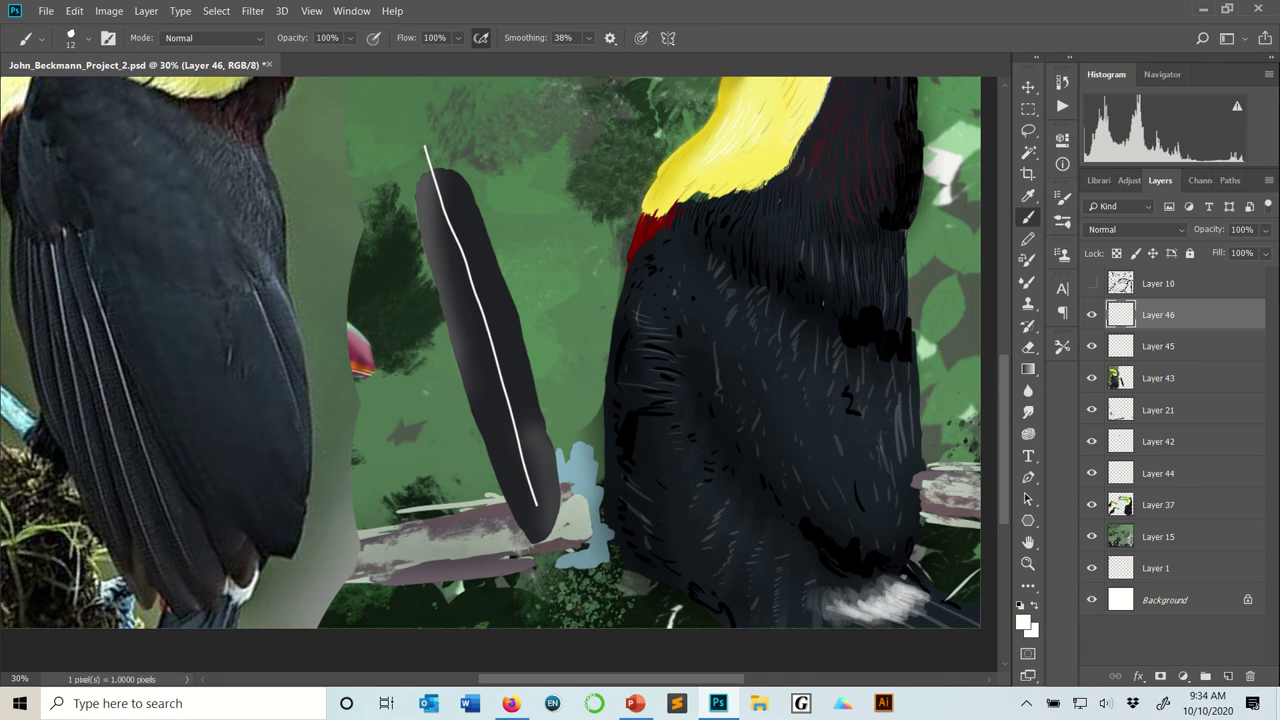
{"action": "key", "text": "ctrl+z"}
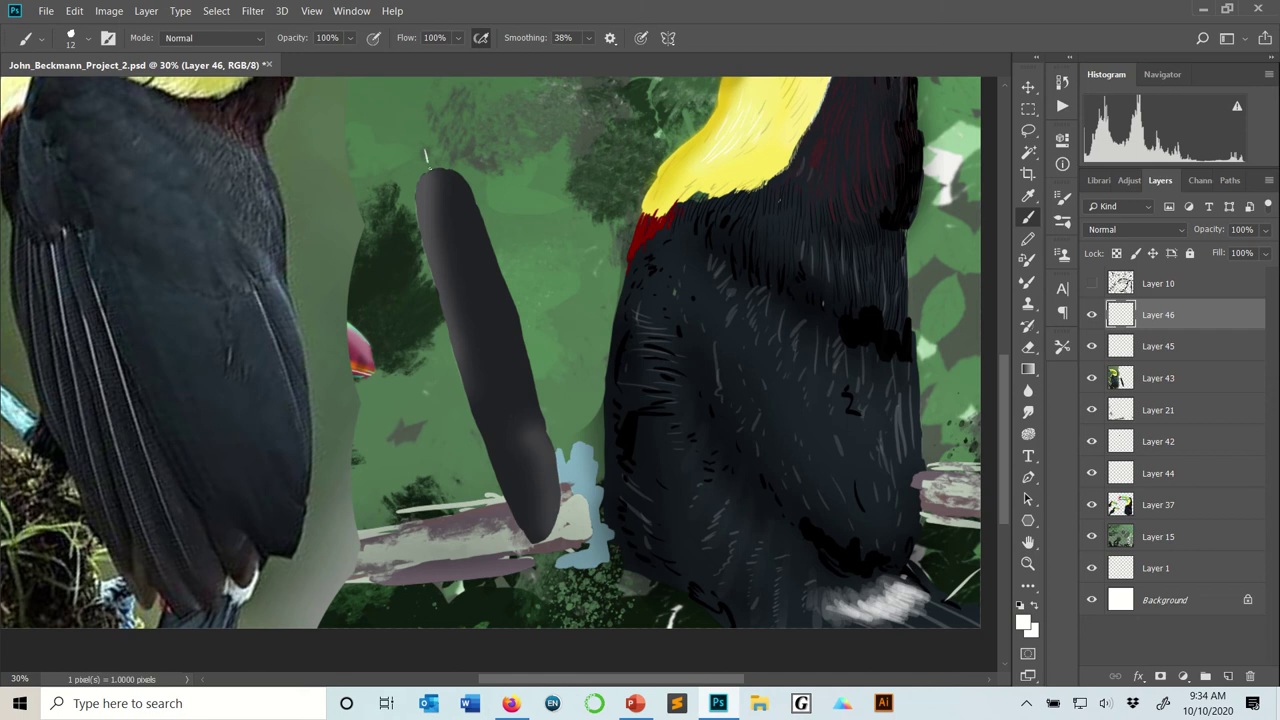
{"action": "left_click_drag", "start_coordinate": [441, 208], "coordinate": [538, 505]}
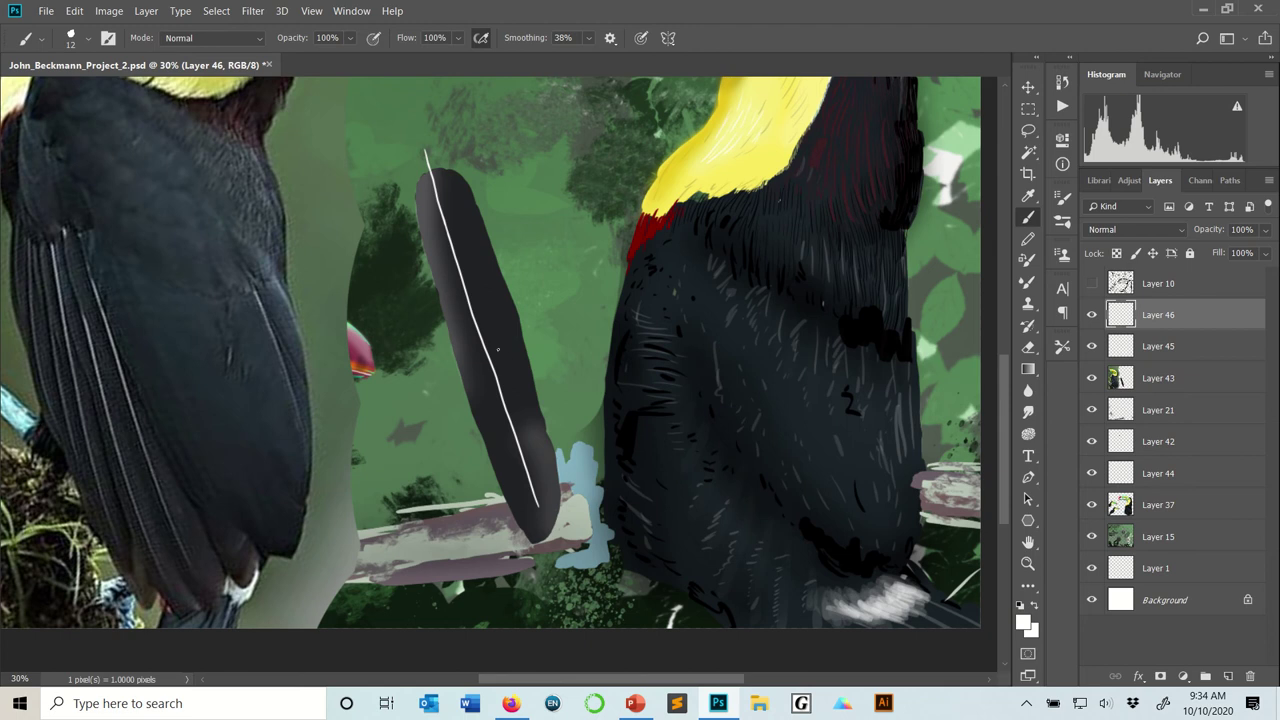
{"action": "key", "text": "e"}
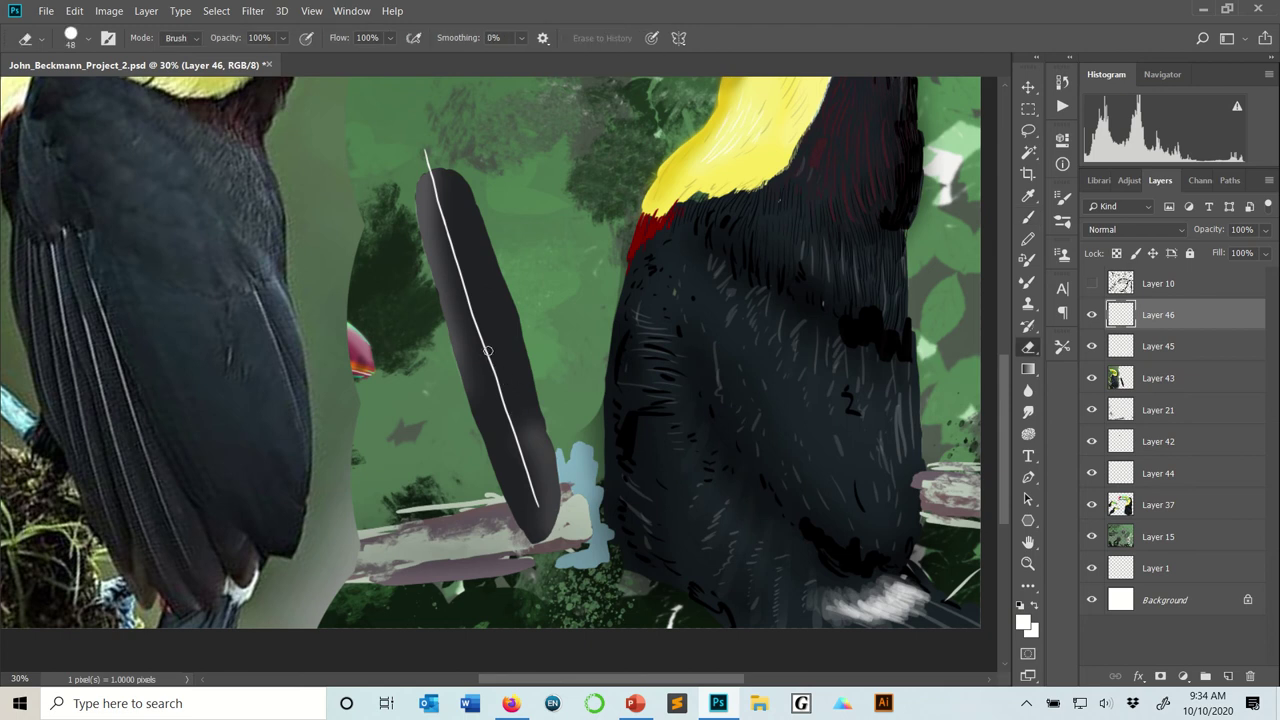
{"action": "left_click_drag", "start_coordinate": [480, 334], "coordinate": [540, 508]}
{"action": "key", "text": "b"}
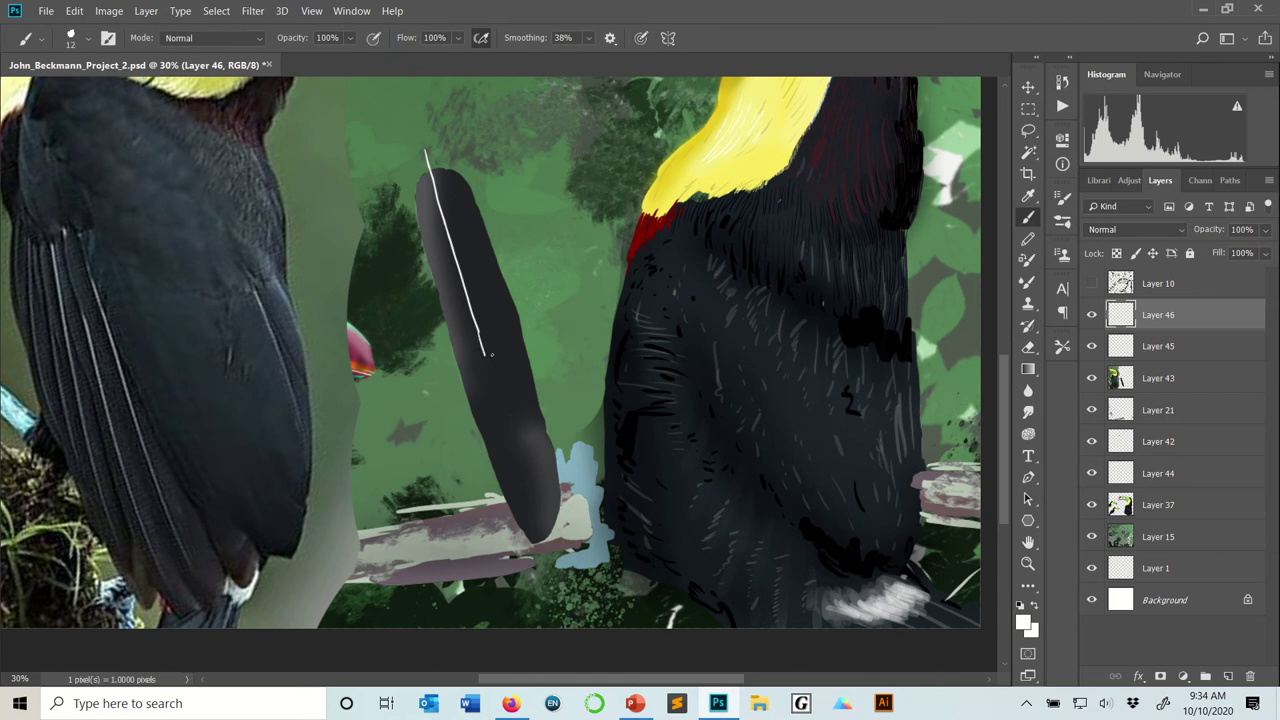
{"action": "key", "text": "ctrl+z"}
{"action": "key", "text": "ctrl+z"}
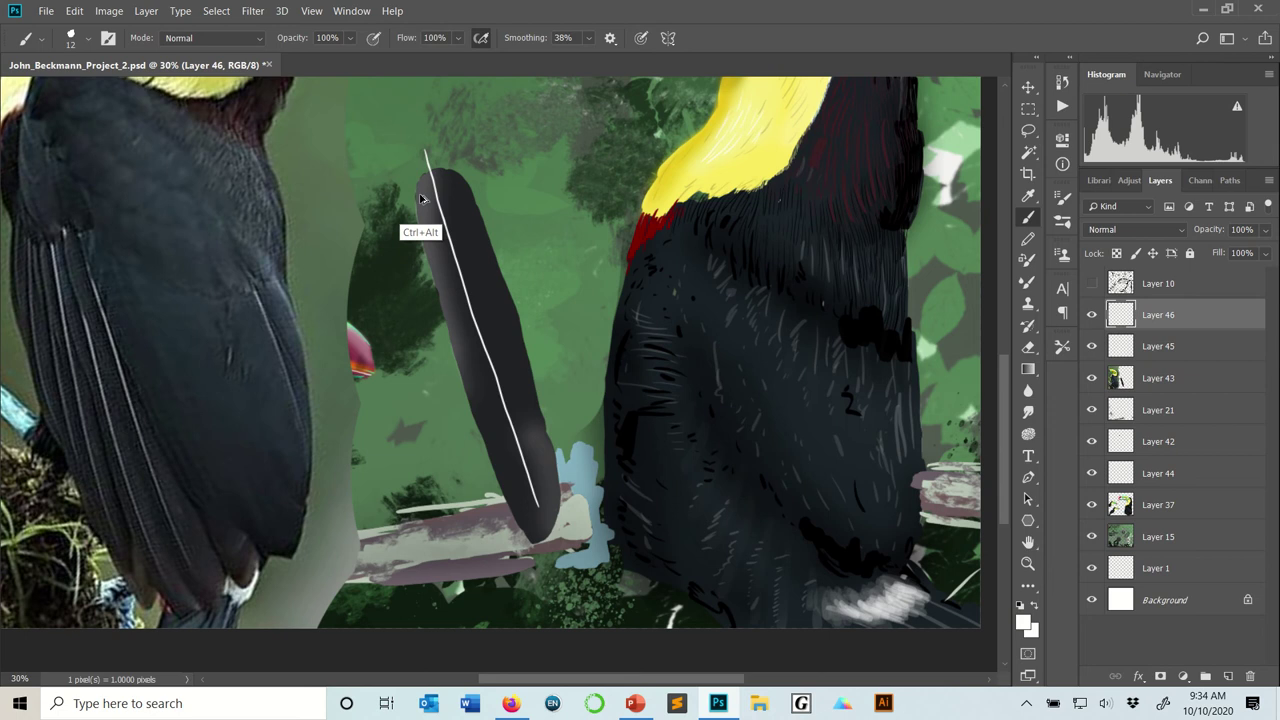
{"action": "key", "text": "ctrl+z"}
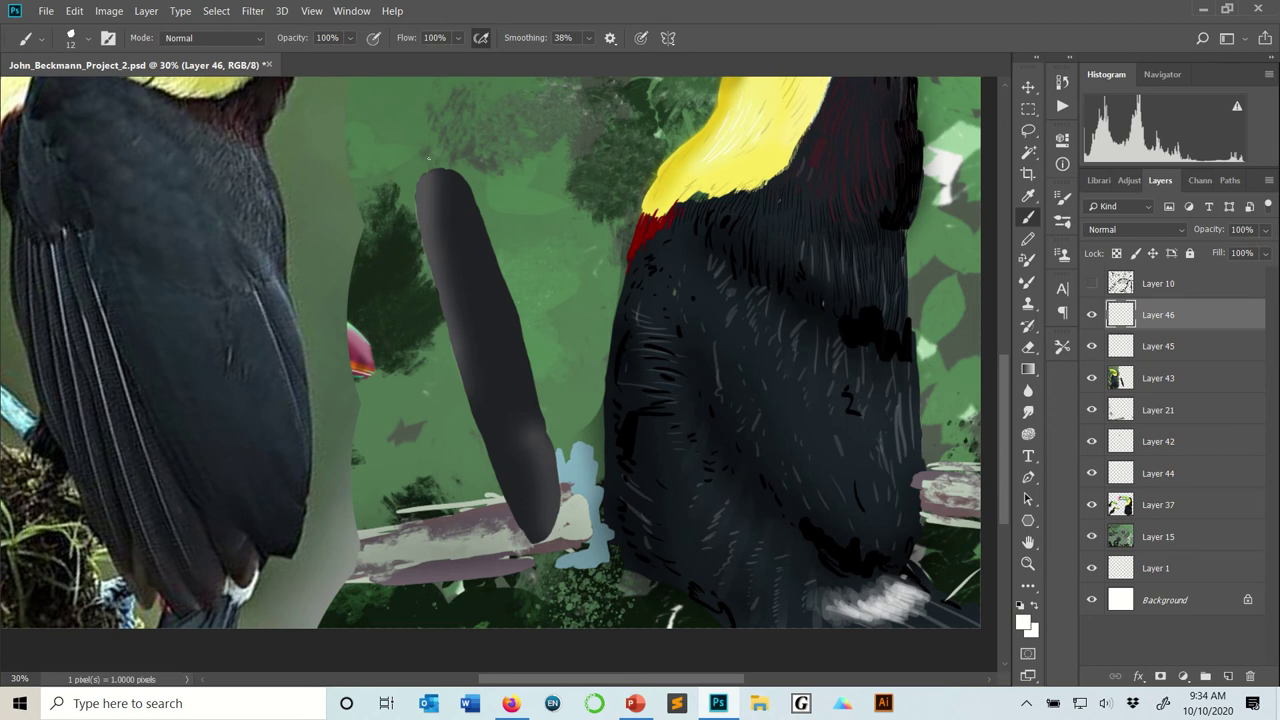
Step: Draw a thin white shaft from just above the feather down to near its lower tip, and tidy its end with the eraser
{"action": "left_click_drag", "start_coordinate": [429, 157], "coordinate": [504, 418]}
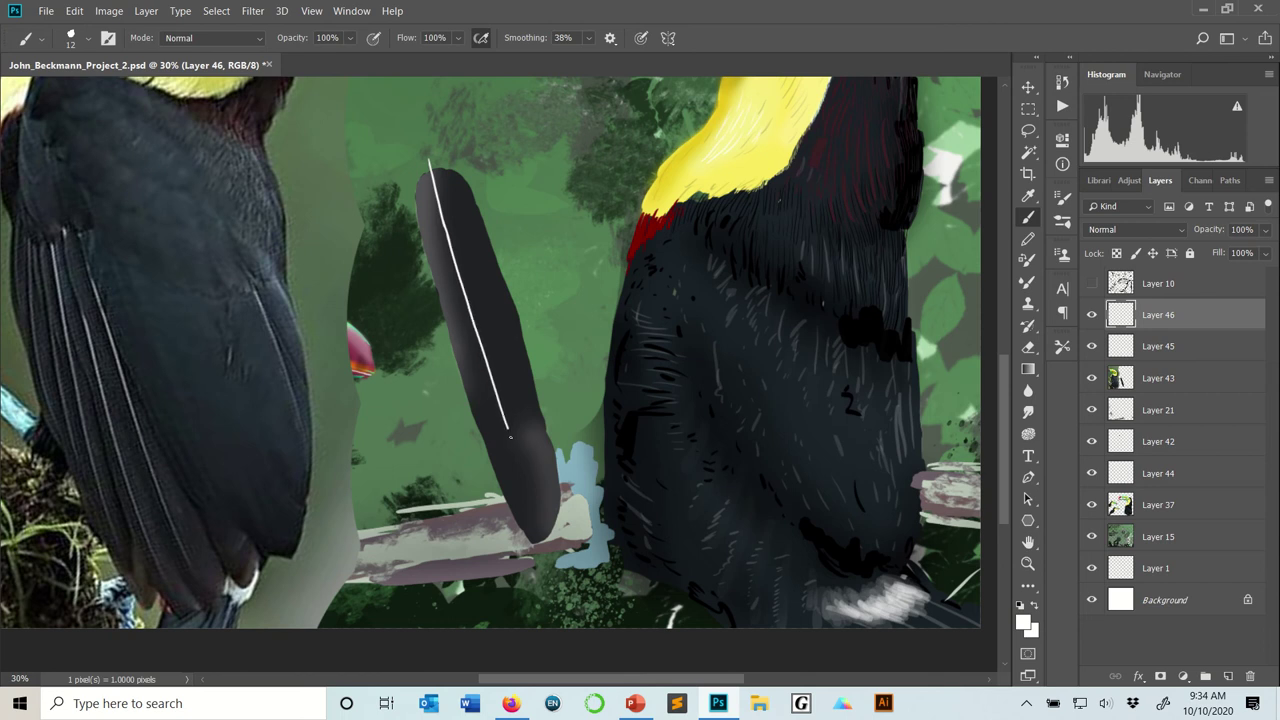
{"action": "left_click_drag", "start_coordinate": [529, 486], "coordinate": [530, 490]}
{"action": "key", "text": "e"}
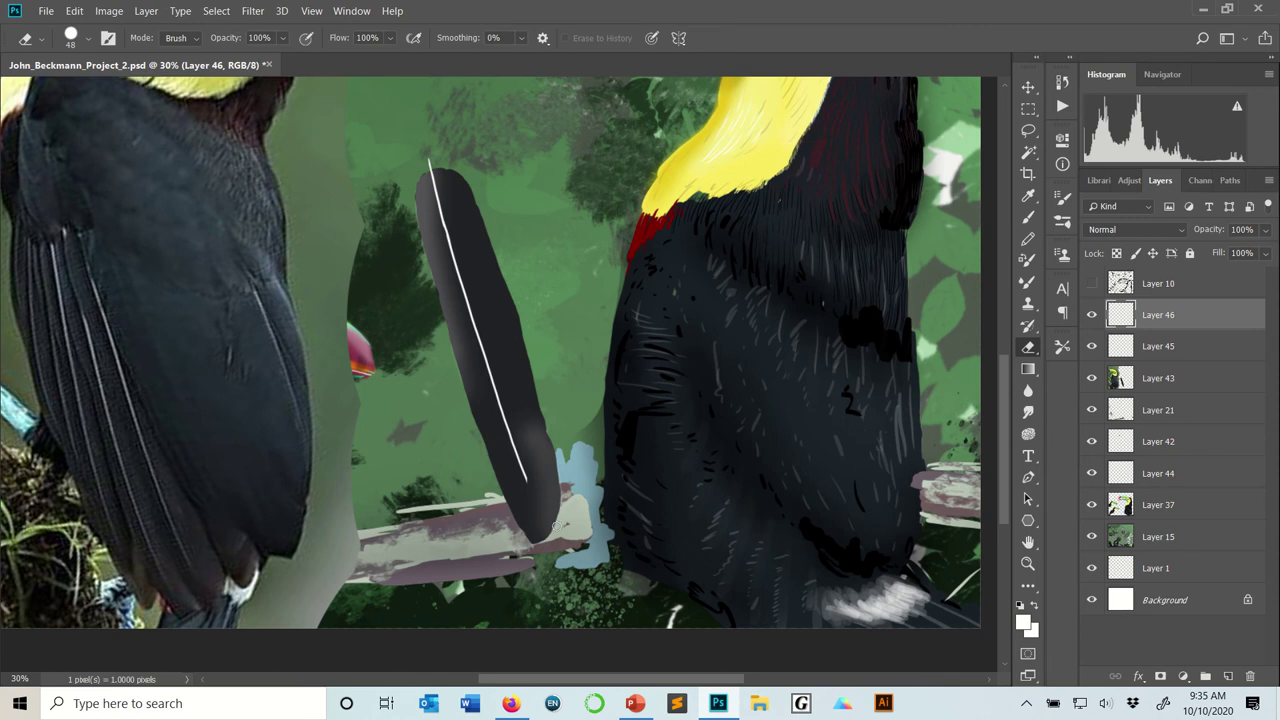
{"action": "left_click_drag", "start_coordinate": [526, 479], "coordinate": [531, 490]}
{"action": "key", "text": "b"}
{"action": "mouse_move", "coordinate": [600, 3]}
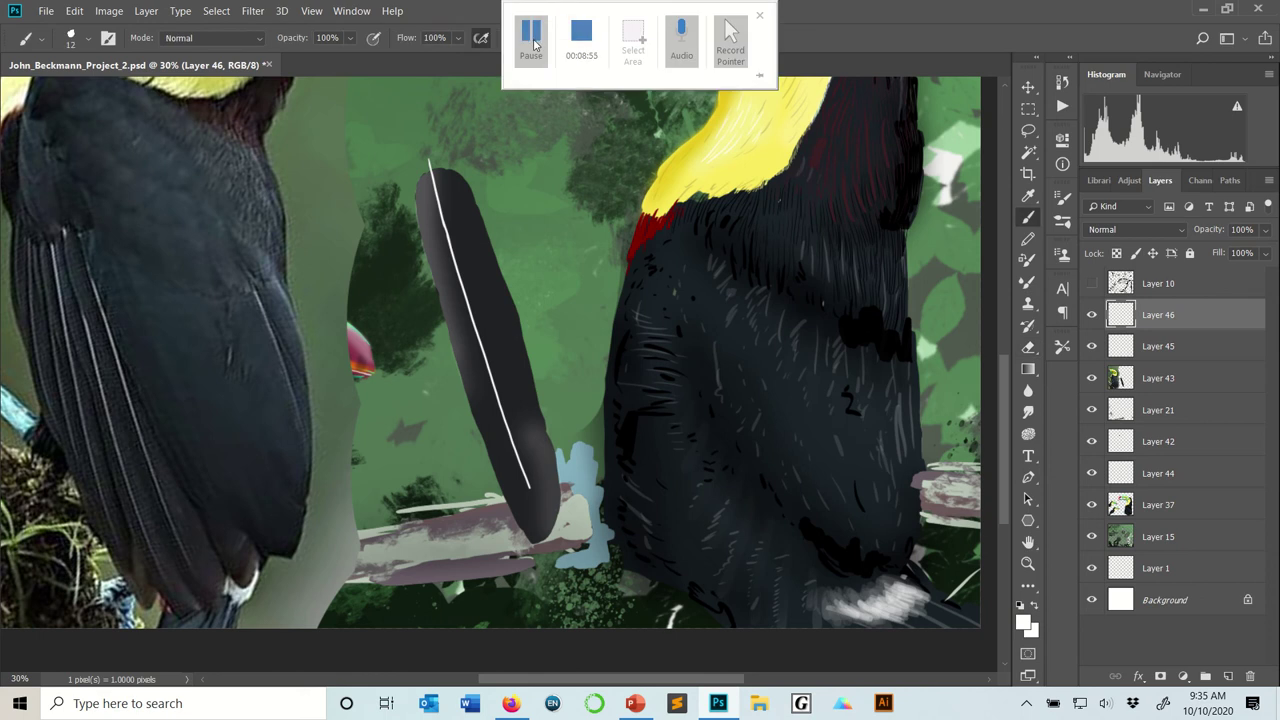
{"action": "key", "text": "e"}
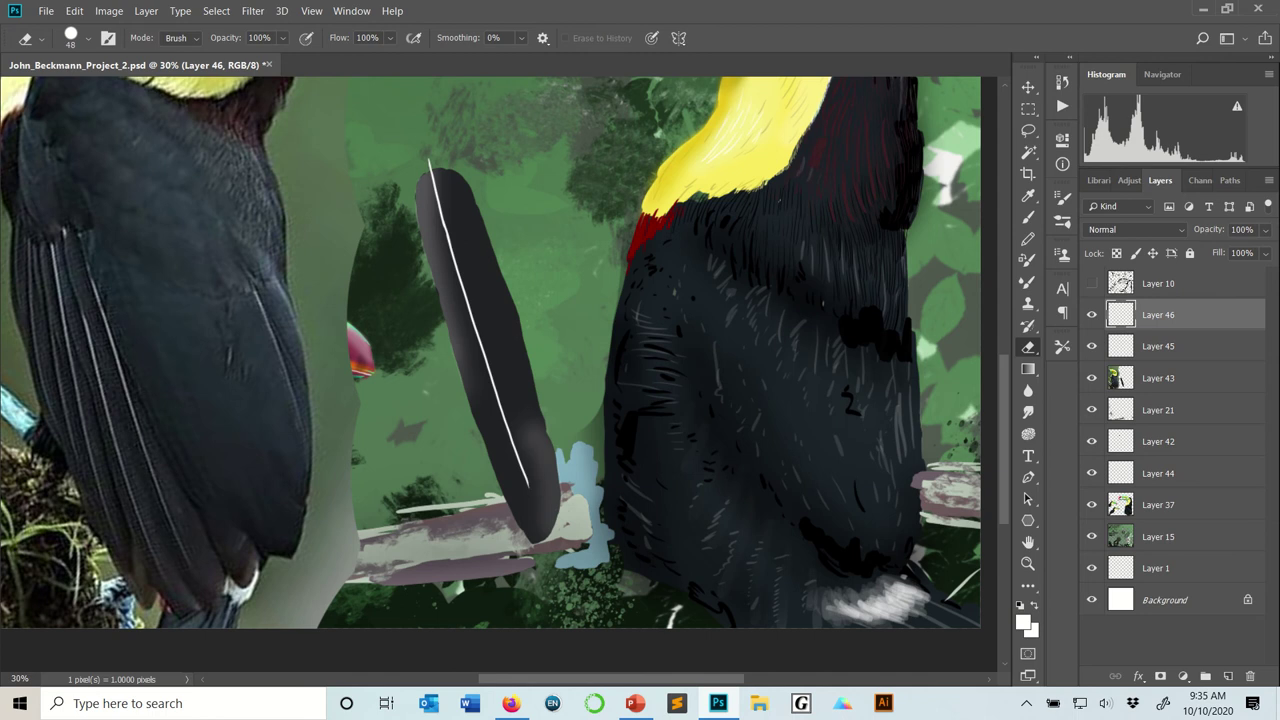
Step: Lower the opacity of the white shaft's layer to 59%
{"action": "left_click", "coordinate": [1266, 230]}
{"action": "left_click", "coordinate": [1240, 251]}
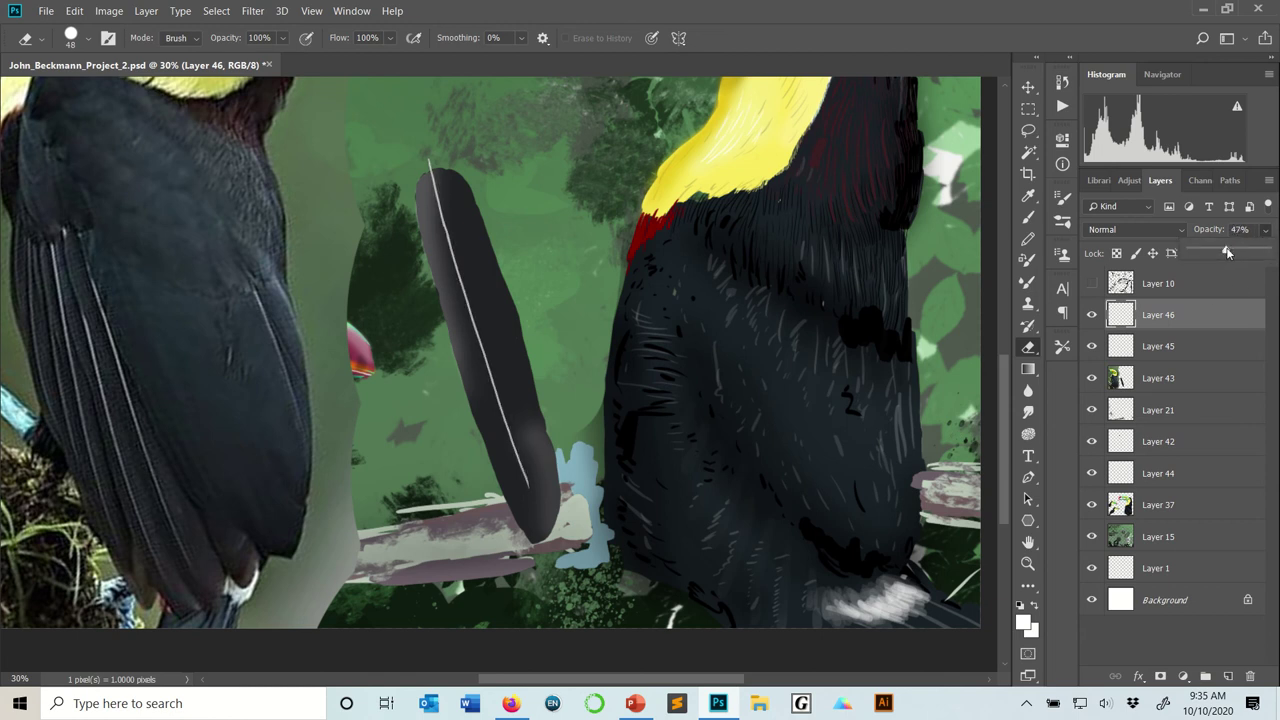
{"action": "left_click", "coordinate": [1236, 251]}
Step: Set up an 88 px Soft Round eraser with 0% hardness and 25% opacity
{"action": "left_click", "coordinate": [390, 39]}
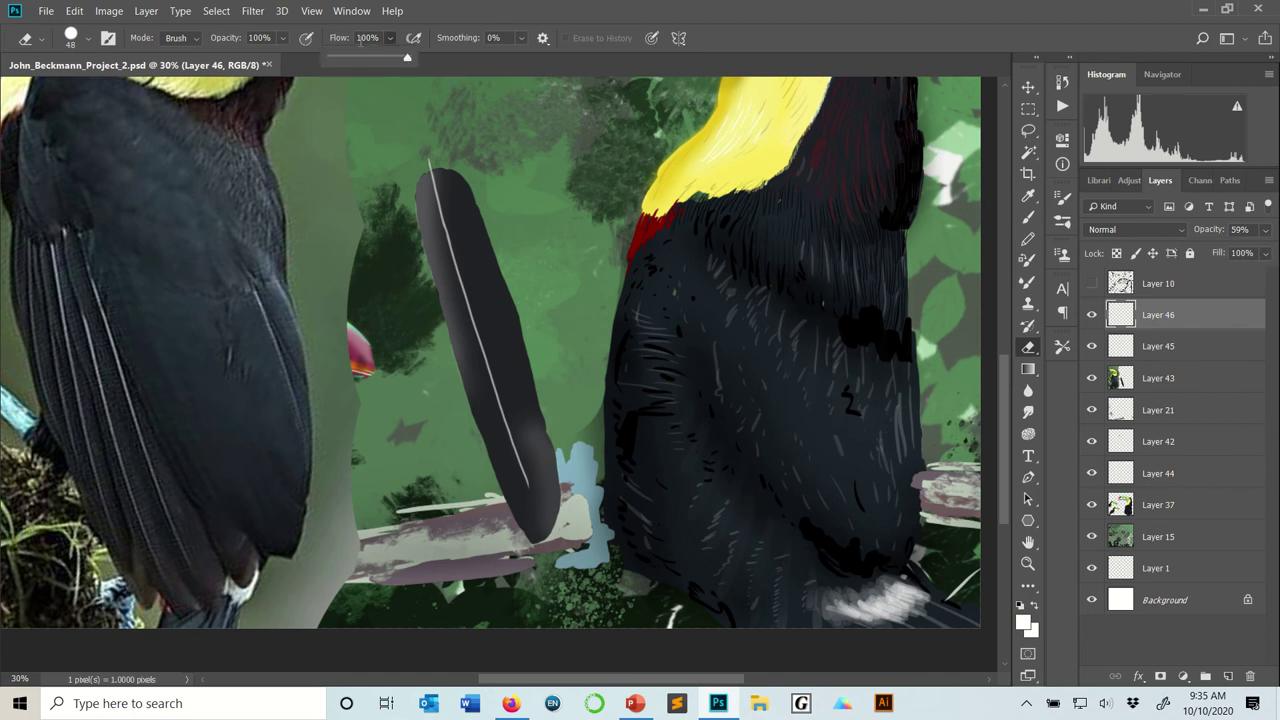
{"action": "left_click", "coordinate": [283, 38]}
{"action": "left_click_drag", "start_coordinate": [254, 57], "coordinate": [243, 59]}
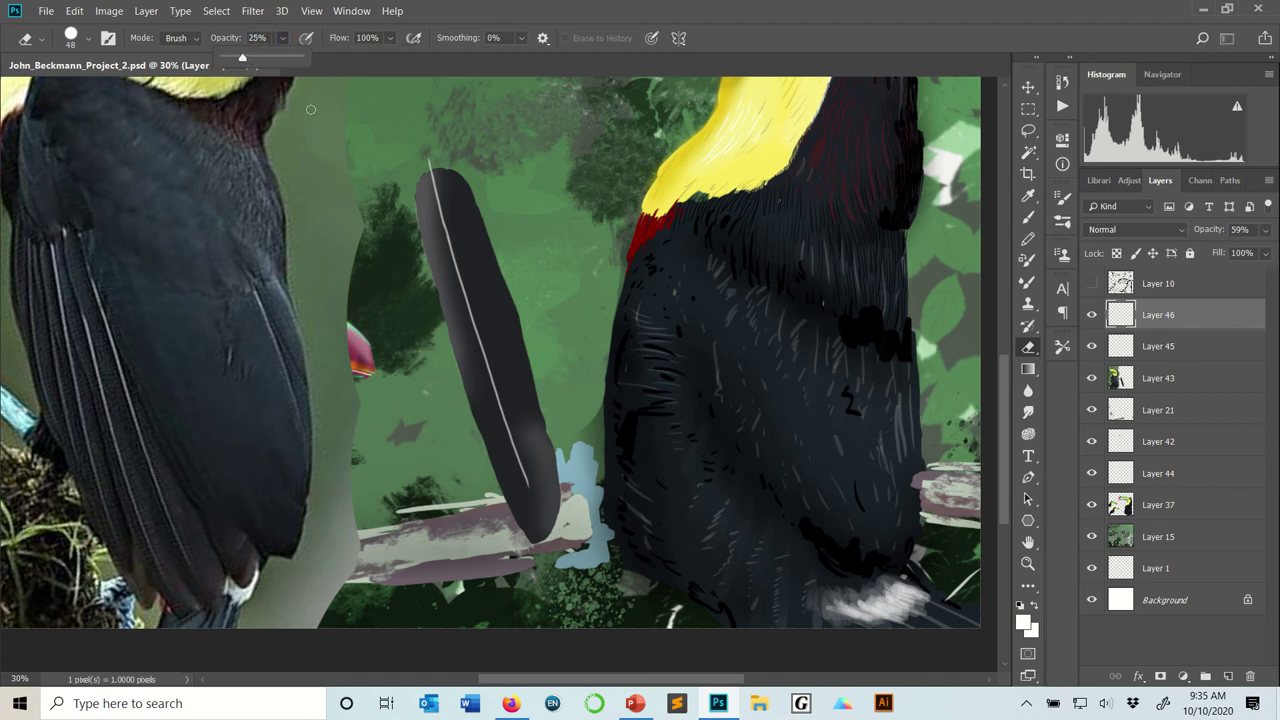
{"action": "right_click", "coordinate": [452, 308]}
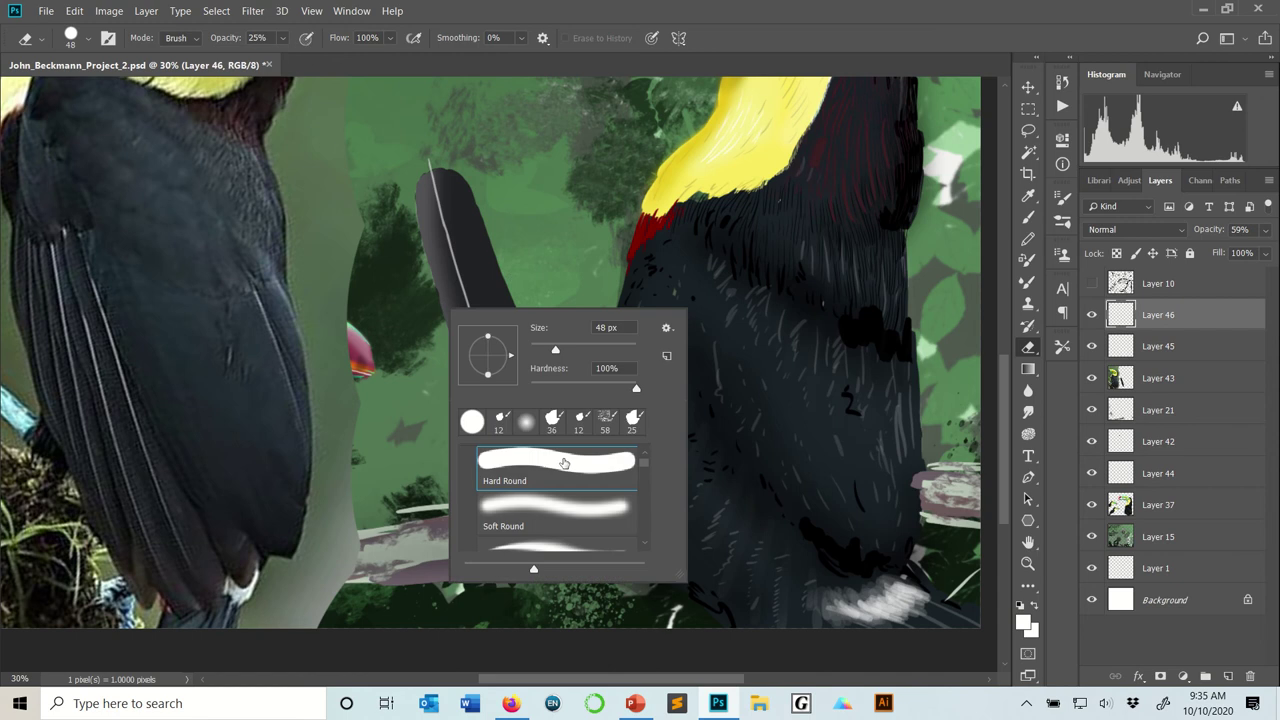
{"action": "left_click", "coordinate": [576, 267]}
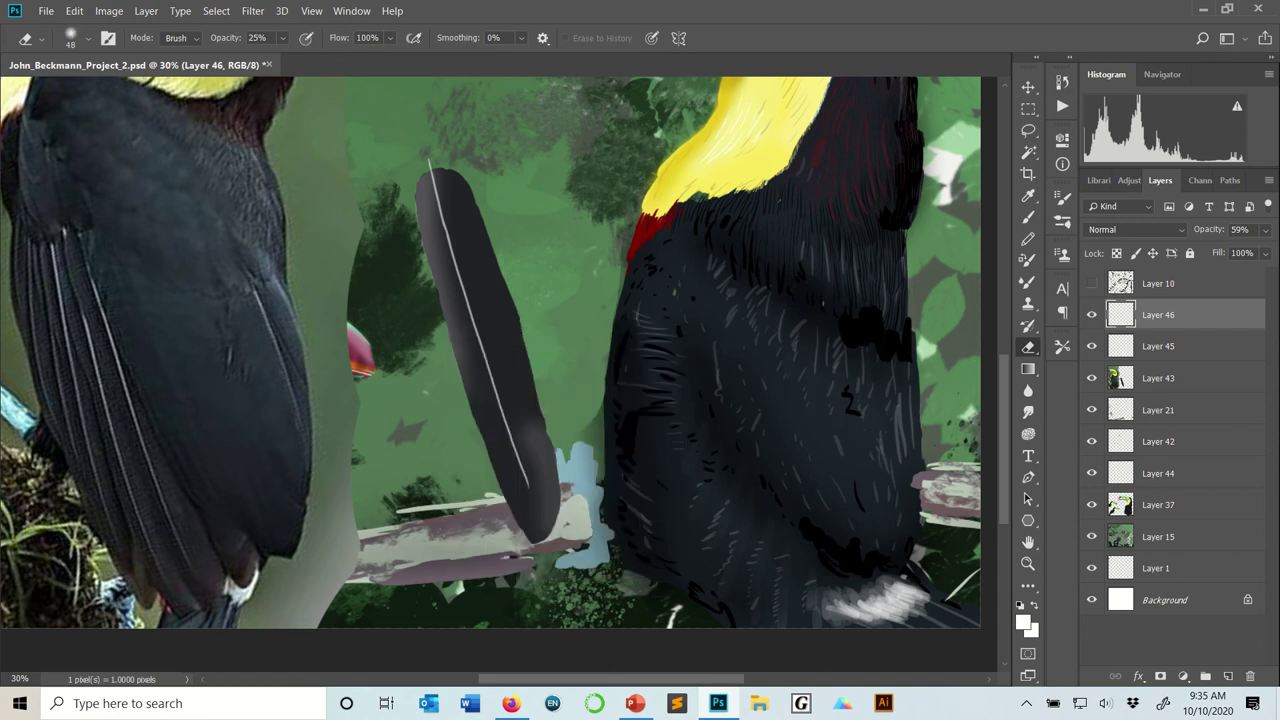
{"action": "right_click", "coordinate": [558, 350]}
{"action": "left_click_drag", "start_coordinate": [676, 393], "coordinate": [684, 393]}
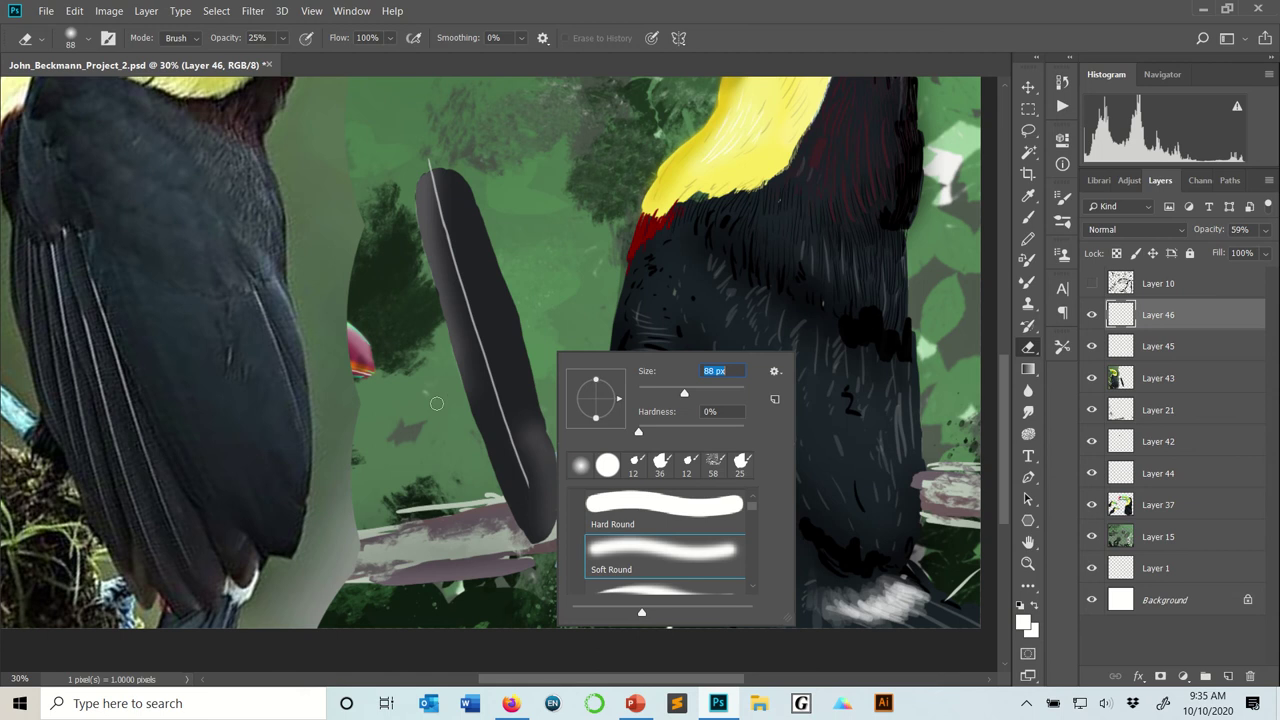
{"action": "key", "text": "Return"}
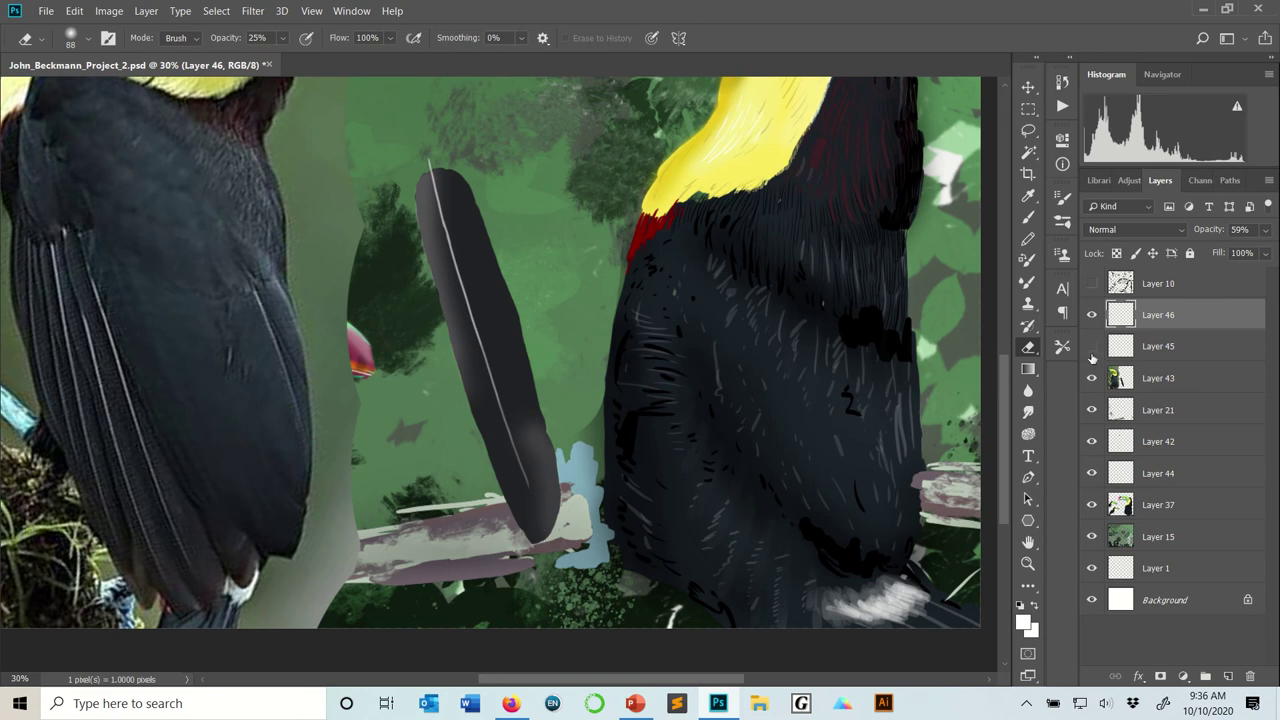
Step: Make the hidden highlight layer, Layer 45, visible and select it
{"action": "left_click", "coordinate": [1092, 347]}
{"action": "left_click", "coordinate": [1182, 345]}
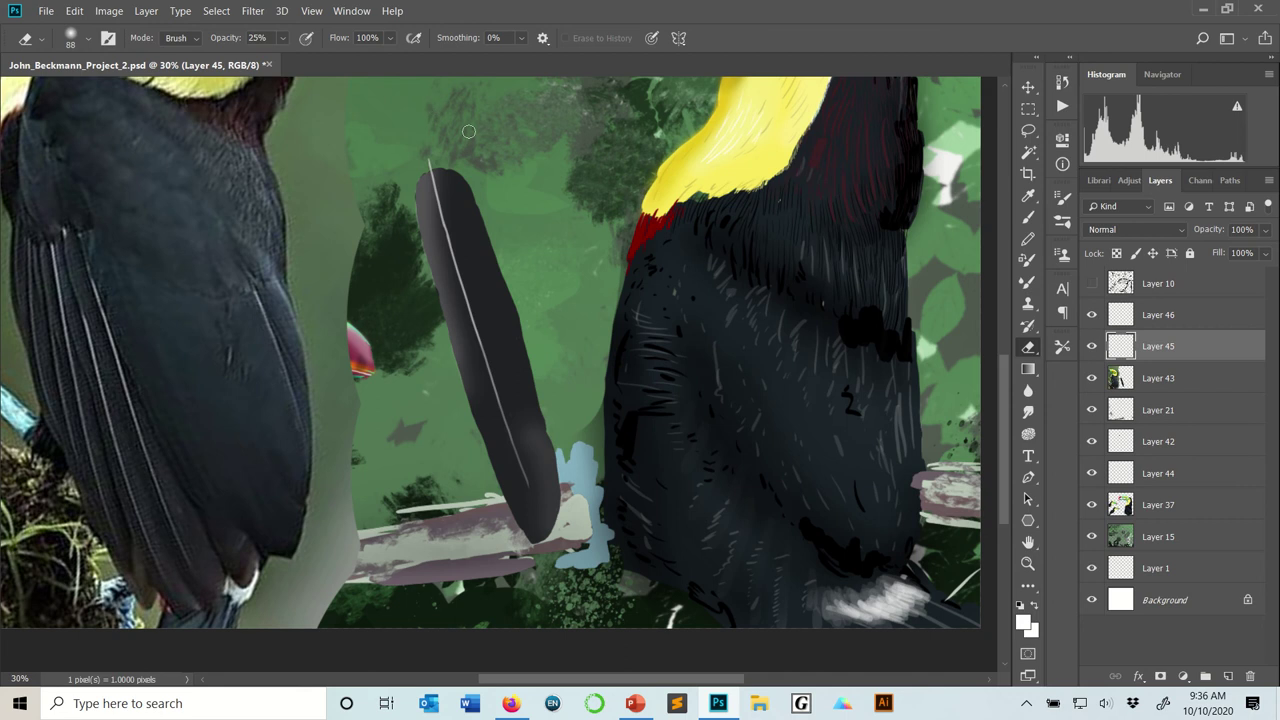
{"action": "mouse_move", "coordinate": [478, 5]}
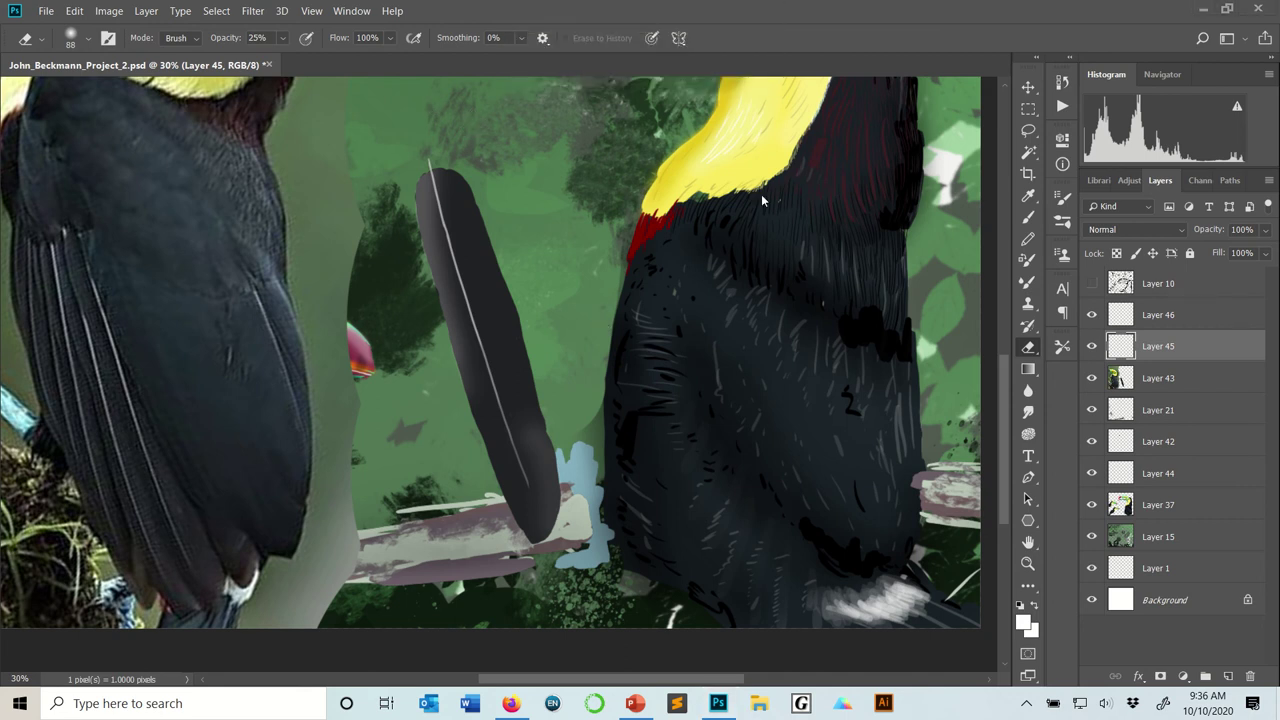
Step: Switch the eraser to the Hard Round tip at 7 px
{"action": "right_click", "coordinate": [639, 386]}
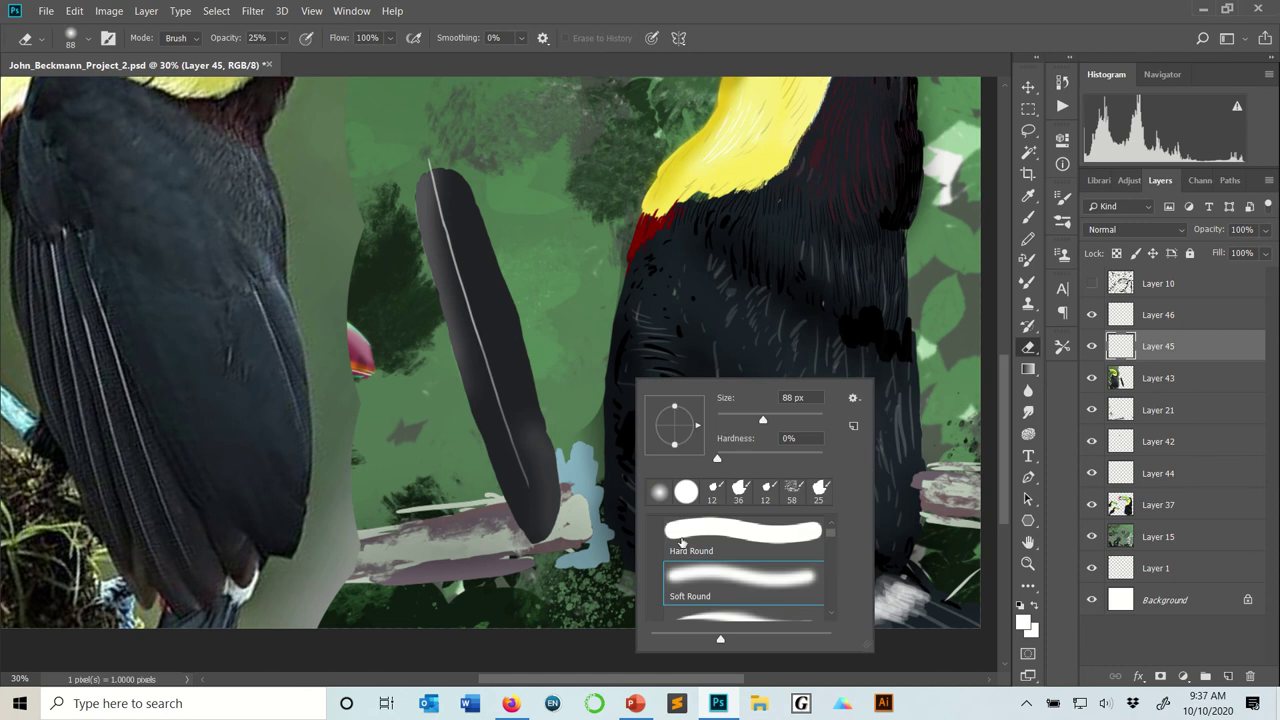
{"action": "scroll", "coordinate": [742, 562], "scroll_direction": "up", "scroll_amount": 1}
{"action": "left_click", "coordinate": [725, 554]}
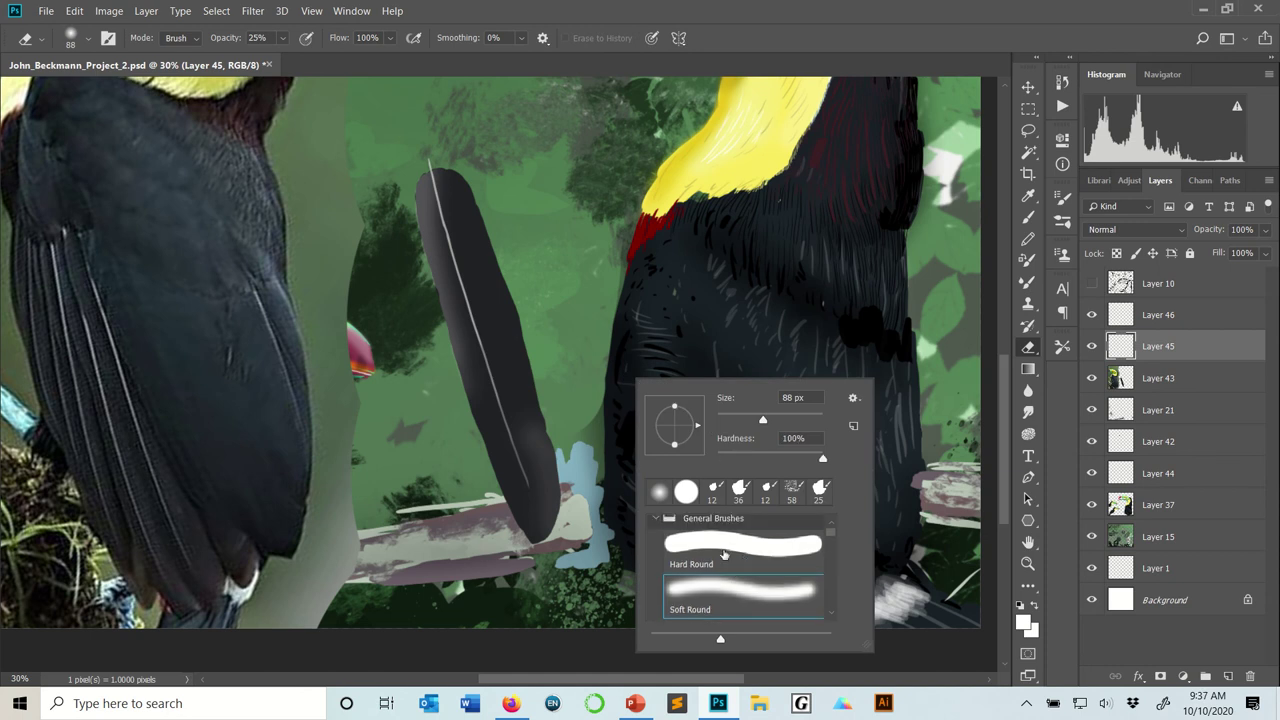
{"action": "left_click", "coordinate": [719, 419]}
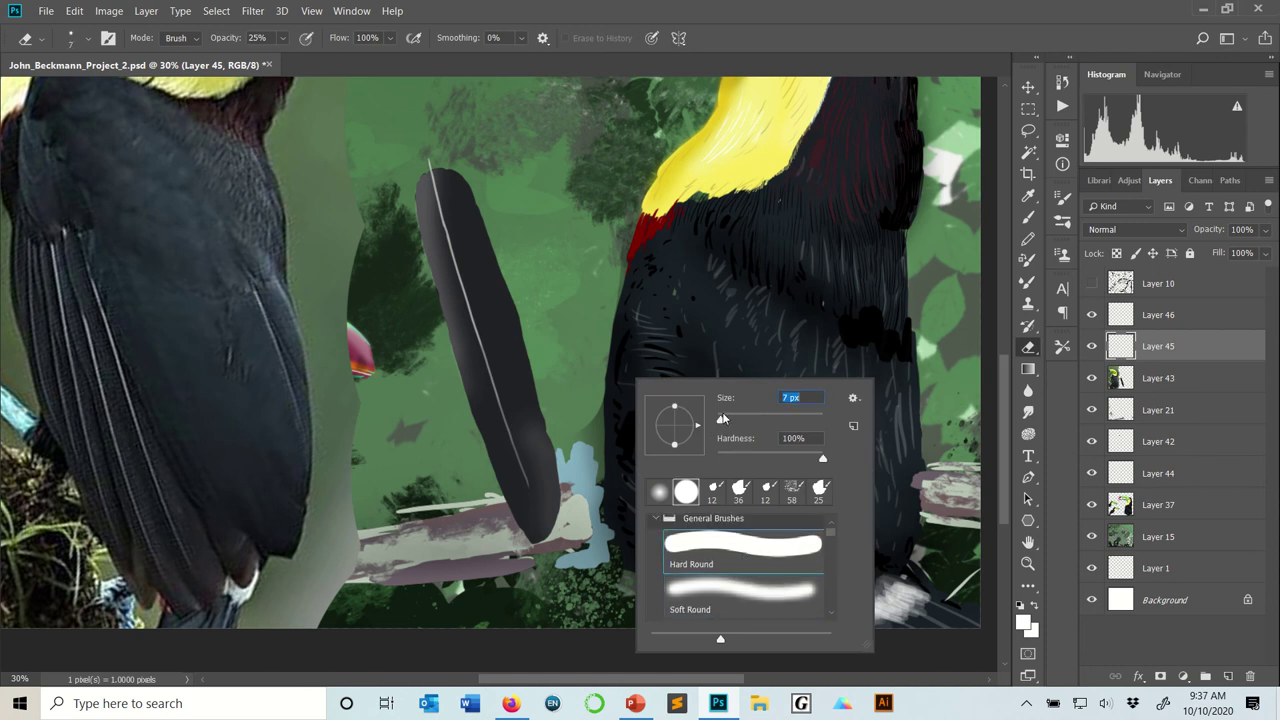
Step: Set the foreground colour to black and the brush to KYLE Ultimate Inking Thick 'n Thin at 14 px
{"action": "left_click", "coordinate": [1019, 605]}
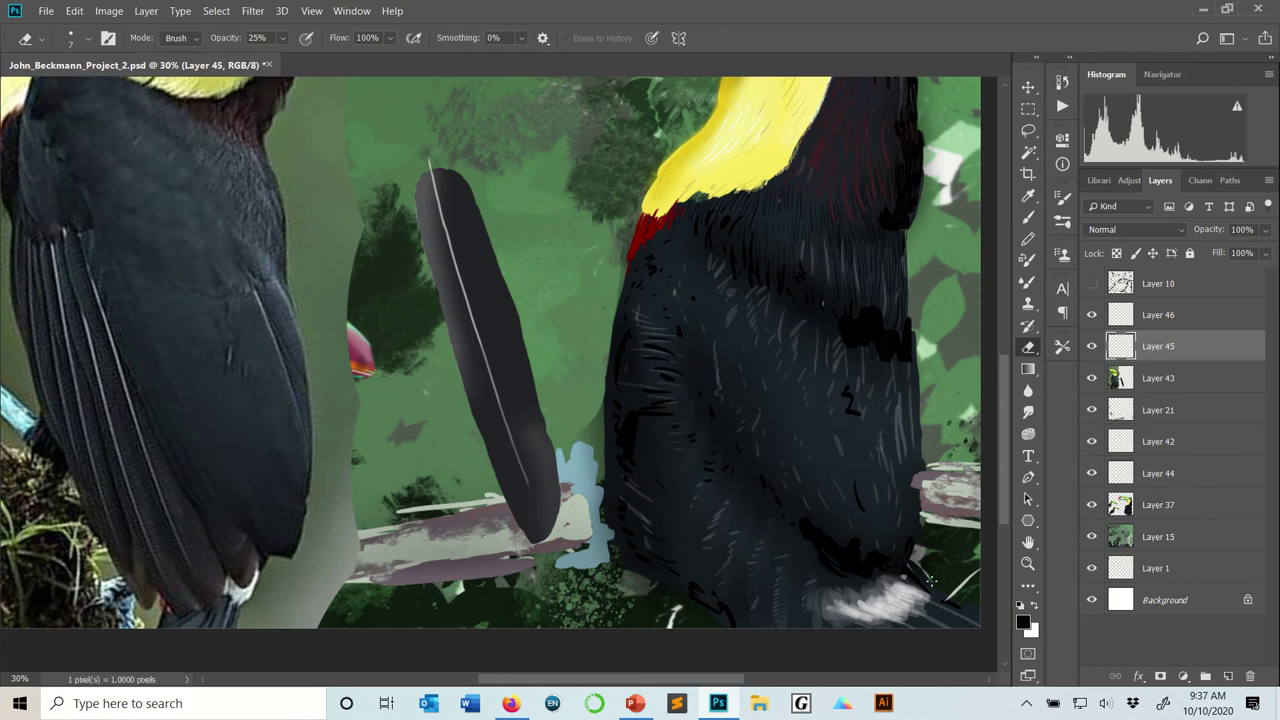
{"action": "key", "text": "b"}
{"action": "right_click", "coordinate": [712, 429]}
{"action": "scroll", "coordinate": [790, 540], "scroll_direction": "down", "scroll_amount": 1}
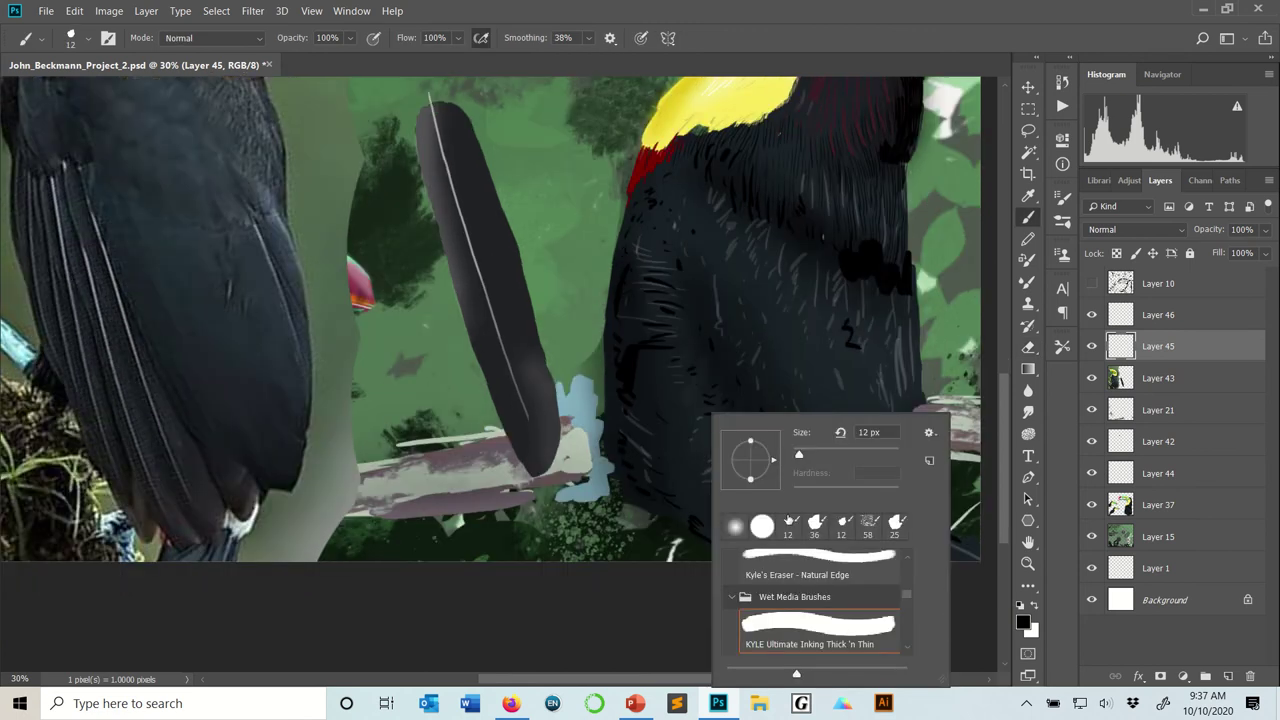
{"action": "left_click", "coordinate": [799, 616]}
{"action": "left_click_drag", "start_coordinate": [806, 455], "coordinate": [800, 455]}
{"action": "key", "text": "super+shift+s"}
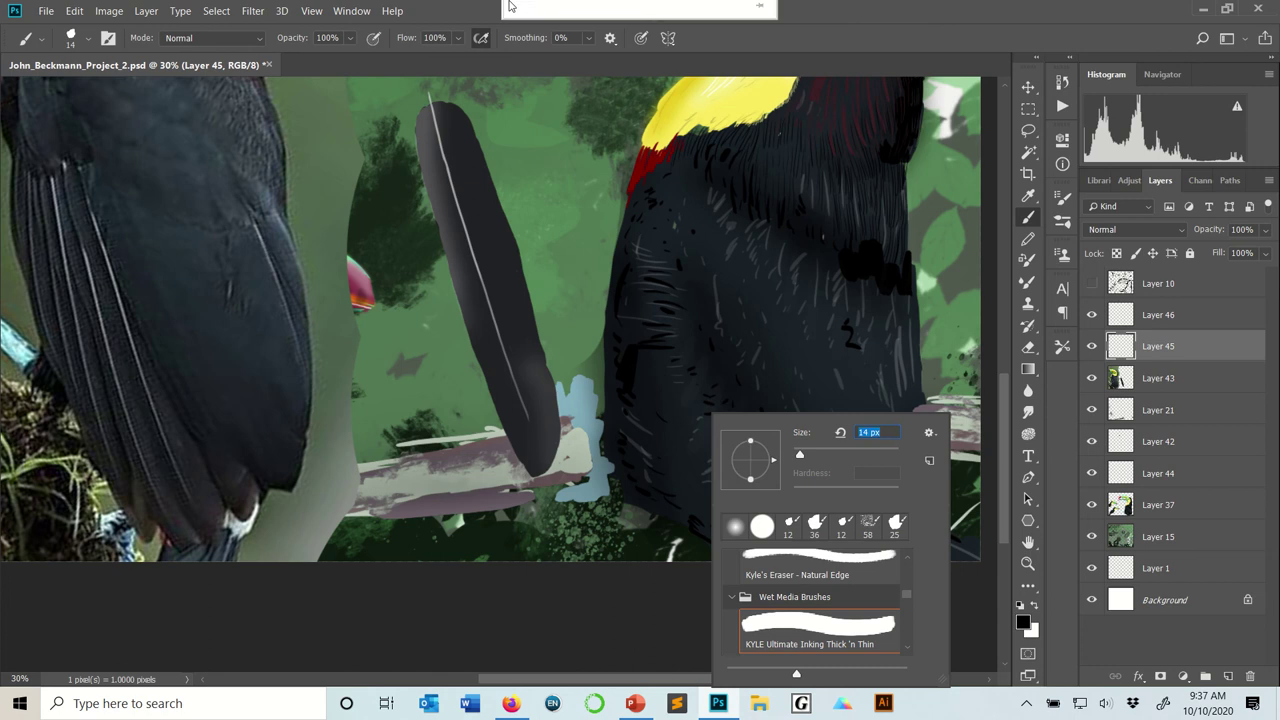
{"action": "key", "text": "Escape"}
Step: Add a new blank layer above Layer 45 and set the brush smoothing to 40%
{"action": "left_click", "coordinate": [148, 11]}
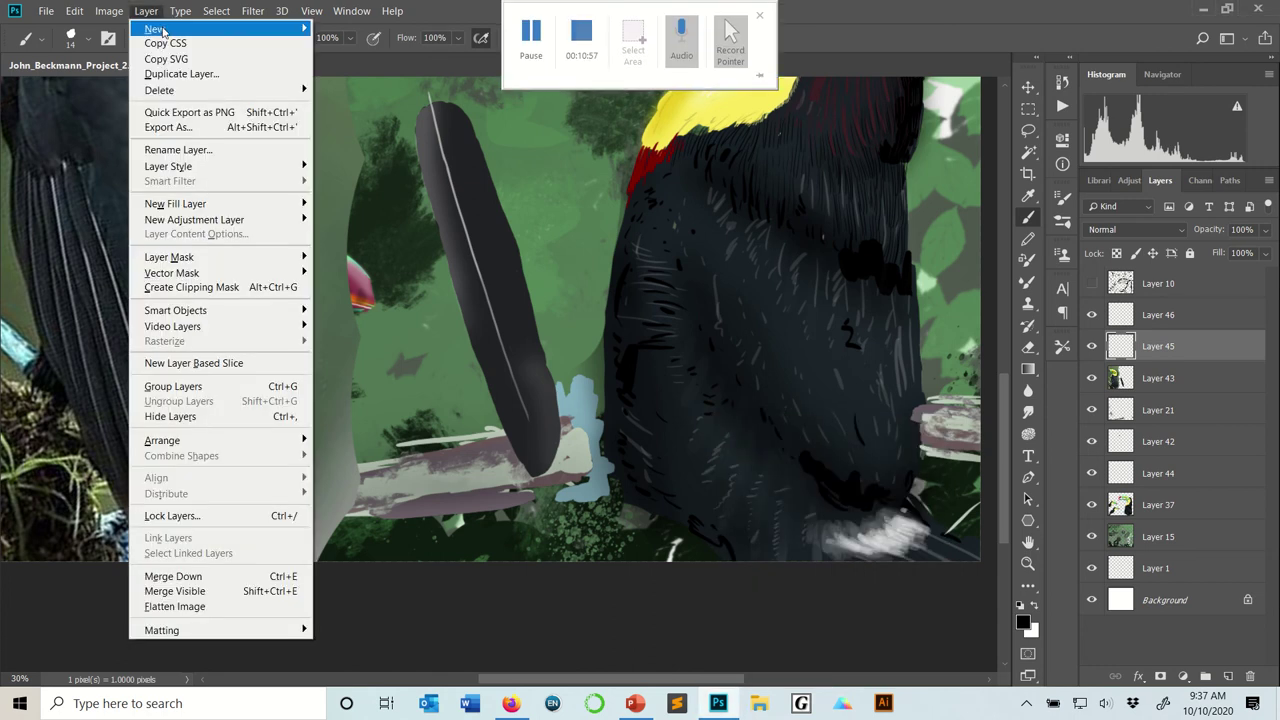
{"action": "mouse_move", "coordinate": [300, 28]}
{"action": "left_click", "coordinate": [420, 37]}
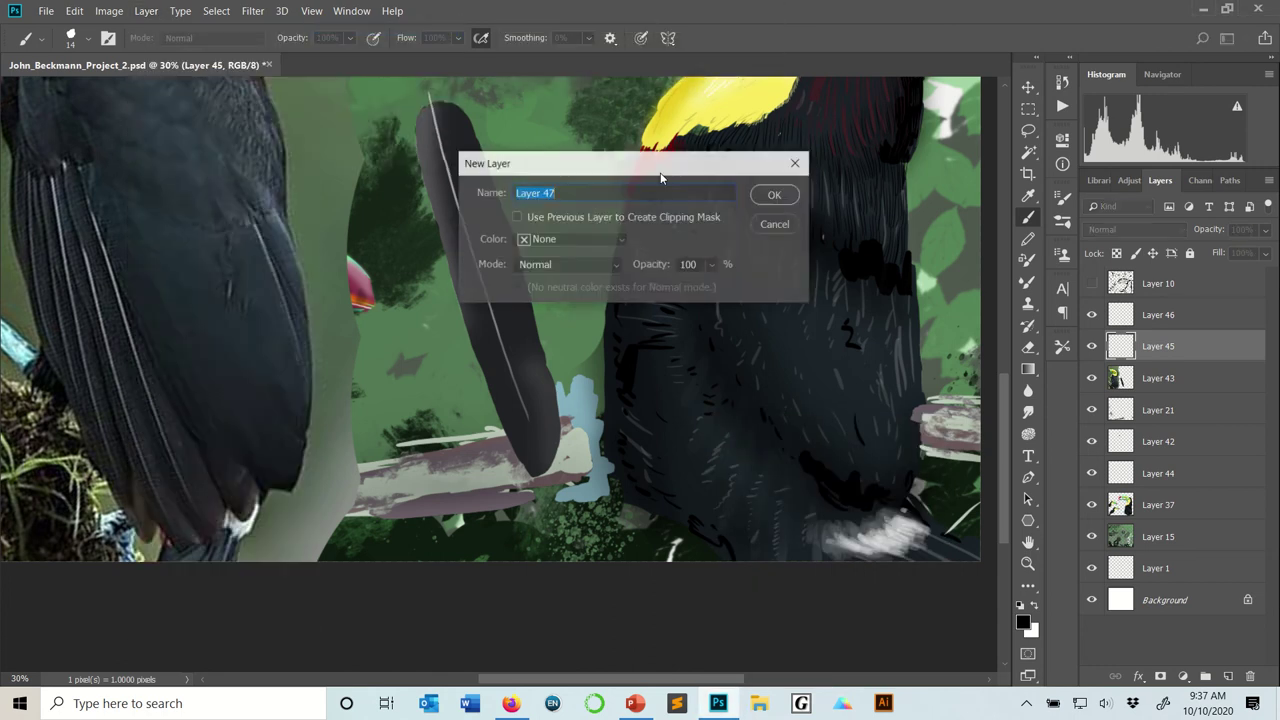
{"action": "left_click", "coordinate": [768, 195]}
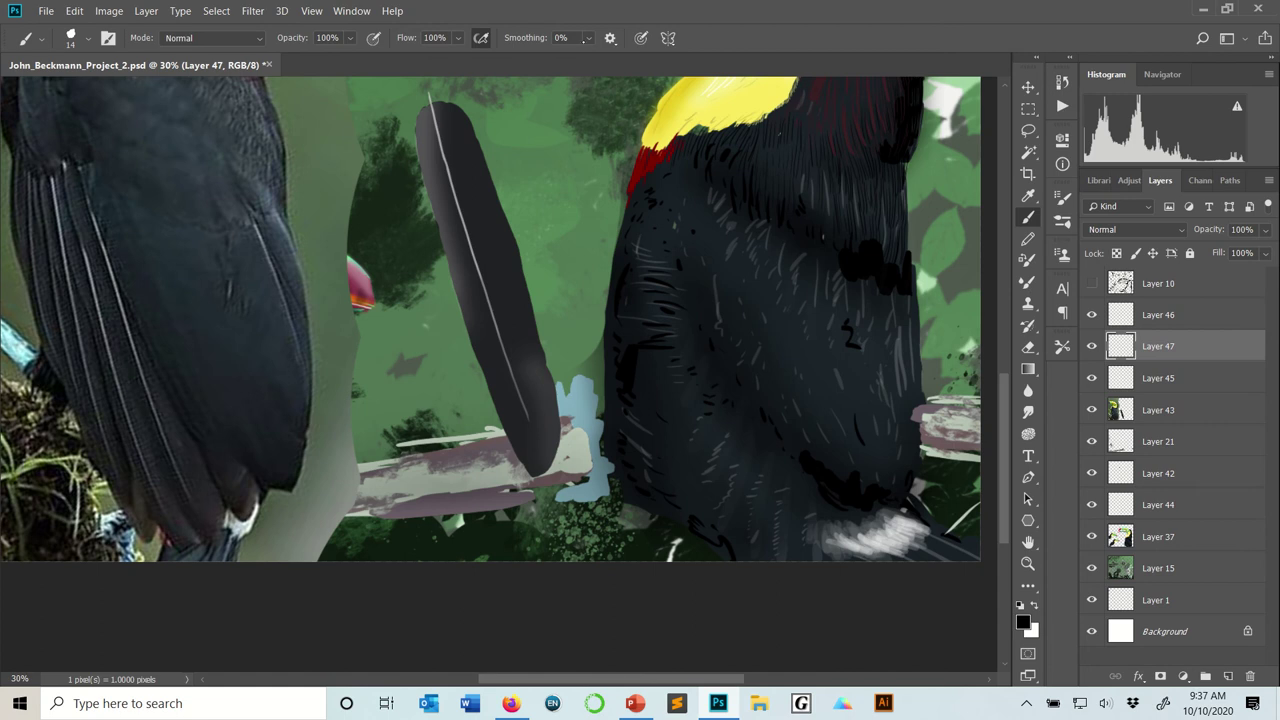
{"action": "left_click", "coordinate": [587, 38]}
{"action": "left_click_drag", "start_coordinate": [587, 57], "coordinate": [621, 57]}
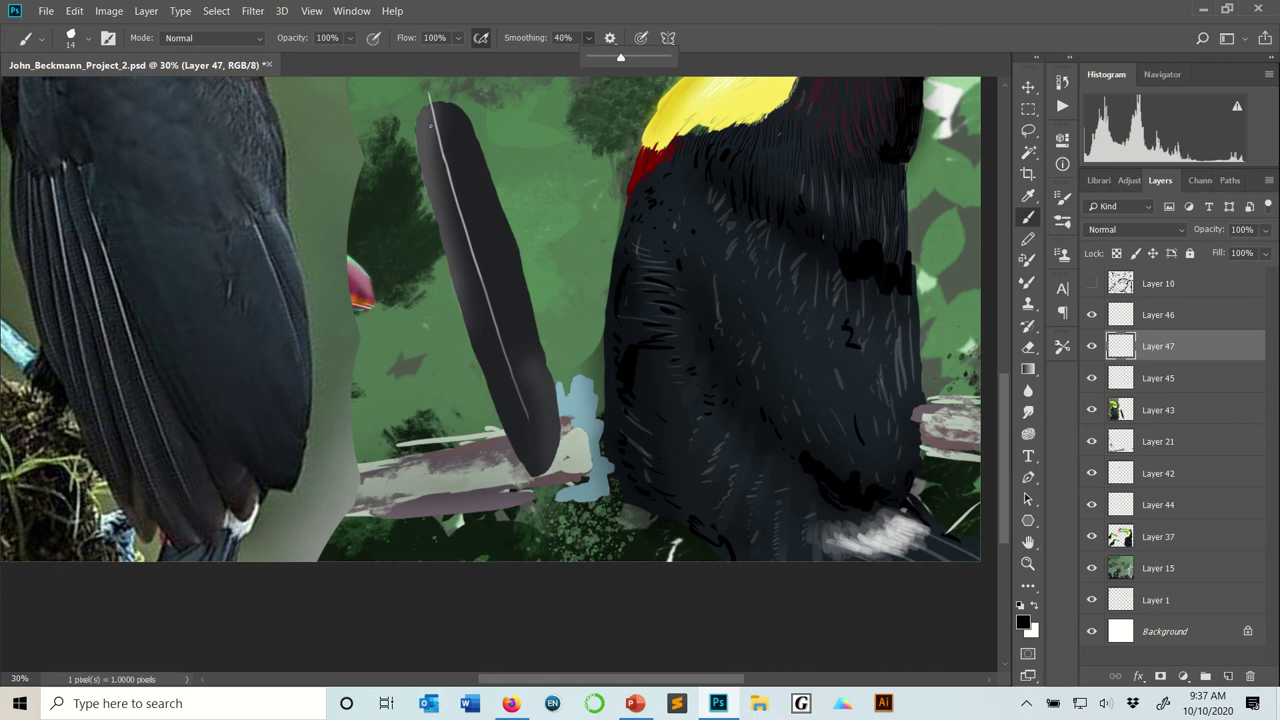
Step: Paint short slanted black barb strokes along both sides of the white shaft, from the feather's top to near its tip
{"action": "left_click", "coordinate": [419, 126]}
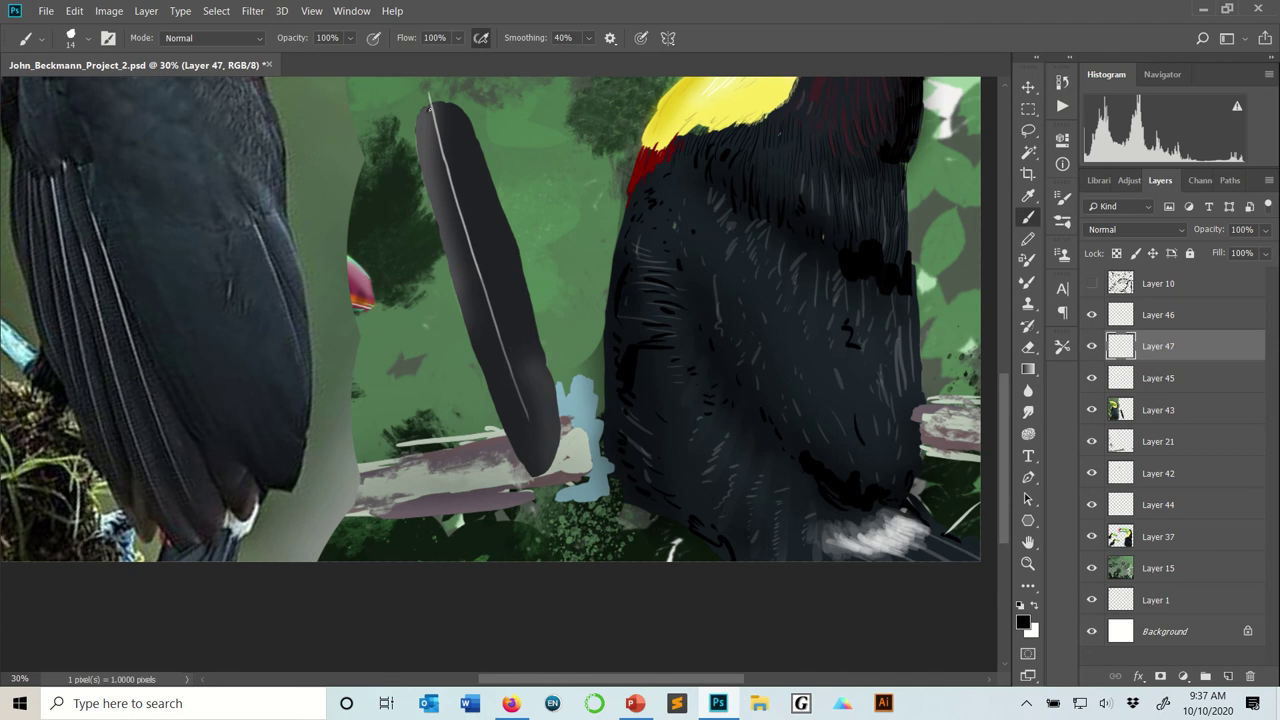
{"action": "left_click_drag", "start_coordinate": [430, 113], "coordinate": [428, 131]}
{"action": "left_click_drag", "start_coordinate": [439, 151], "coordinate": [447, 203]}
{"action": "mouse_move", "coordinate": [458, 221]}
{"action": "left_mouse_down"}
{"action": "mouse_move", "coordinate": [451, 265]}
{"action": "mouse_move", "coordinate": [464, 230]}
{"action": "left_mouse_up"}
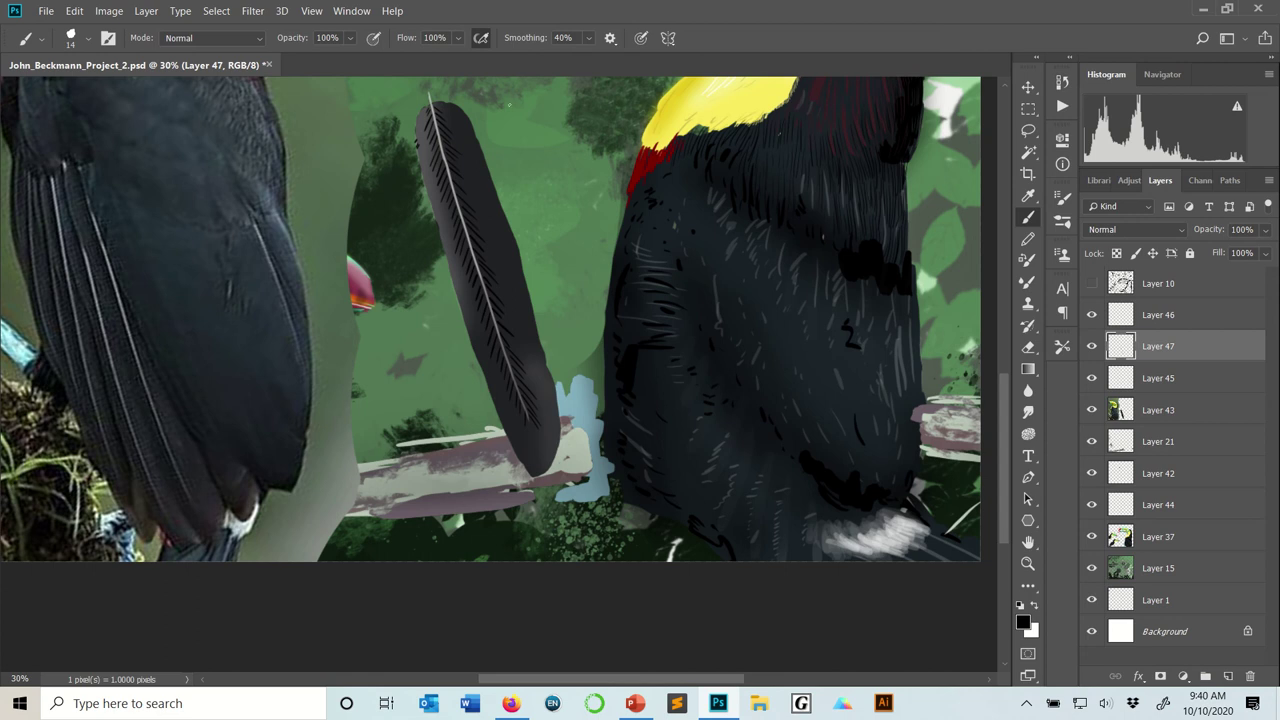
Step: Paint short black barb strokes along the feather's outer edges and set the brush smoothing to 0%
{"action": "mouse_move", "coordinate": [527, 40]}
{"action": "left_click_drag", "start_coordinate": [533, 343], "coordinate": [544, 352]}
{"action": "left_click_drag", "start_coordinate": [587, 38], "coordinate": [532, 76]}
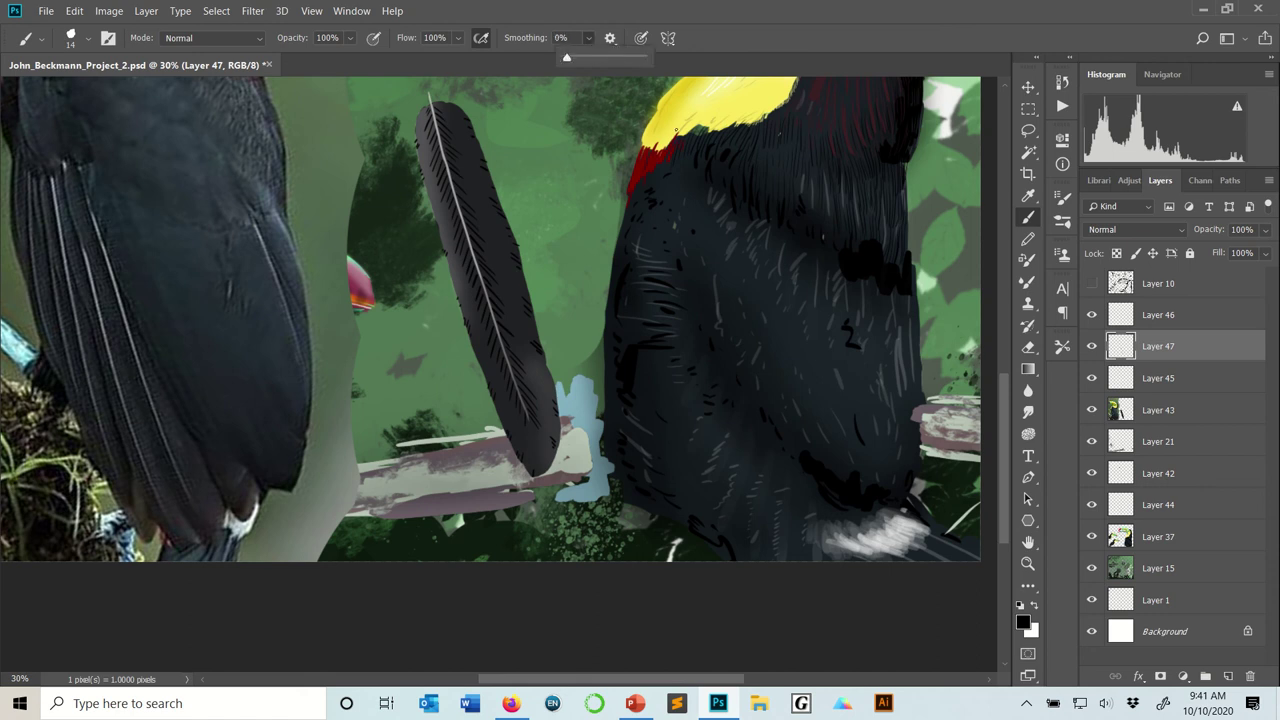
Step: Lower the opacity of the black barb layer to 21%
{"action": "left_click", "coordinate": [1027, 87]}
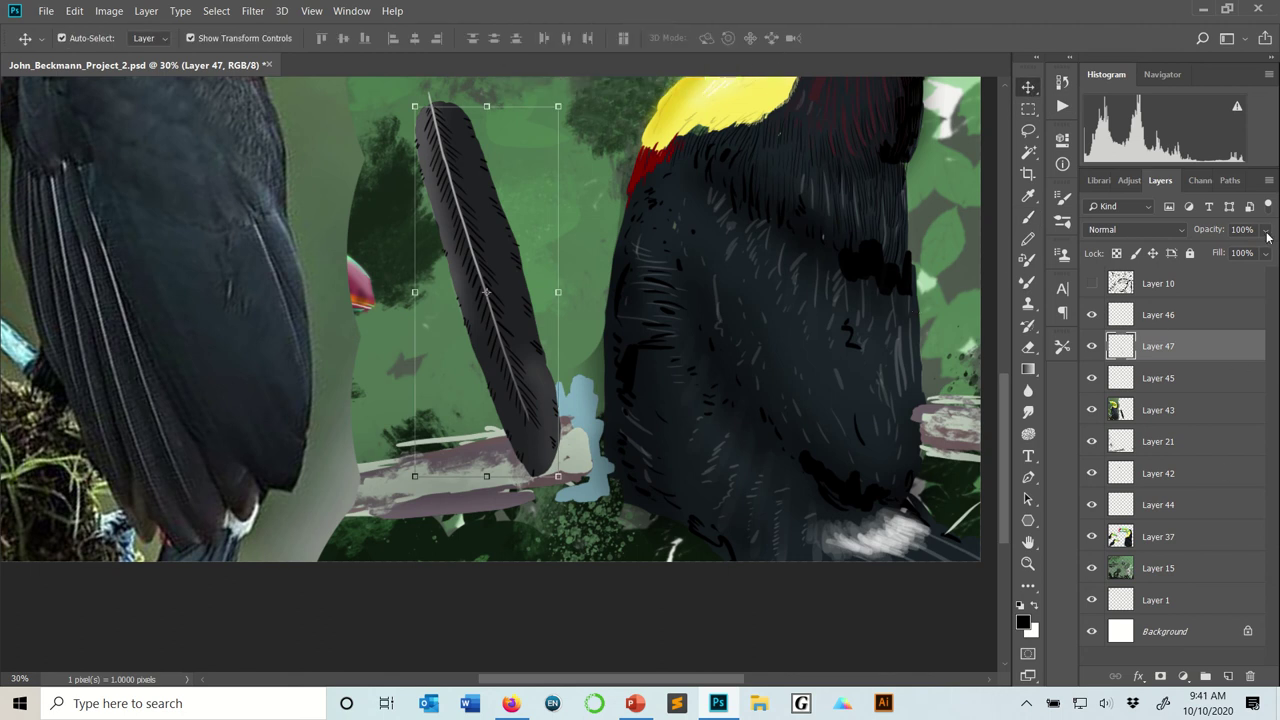
{"action": "left_click_drag", "start_coordinate": [1267, 236], "coordinate": [1205, 252]}
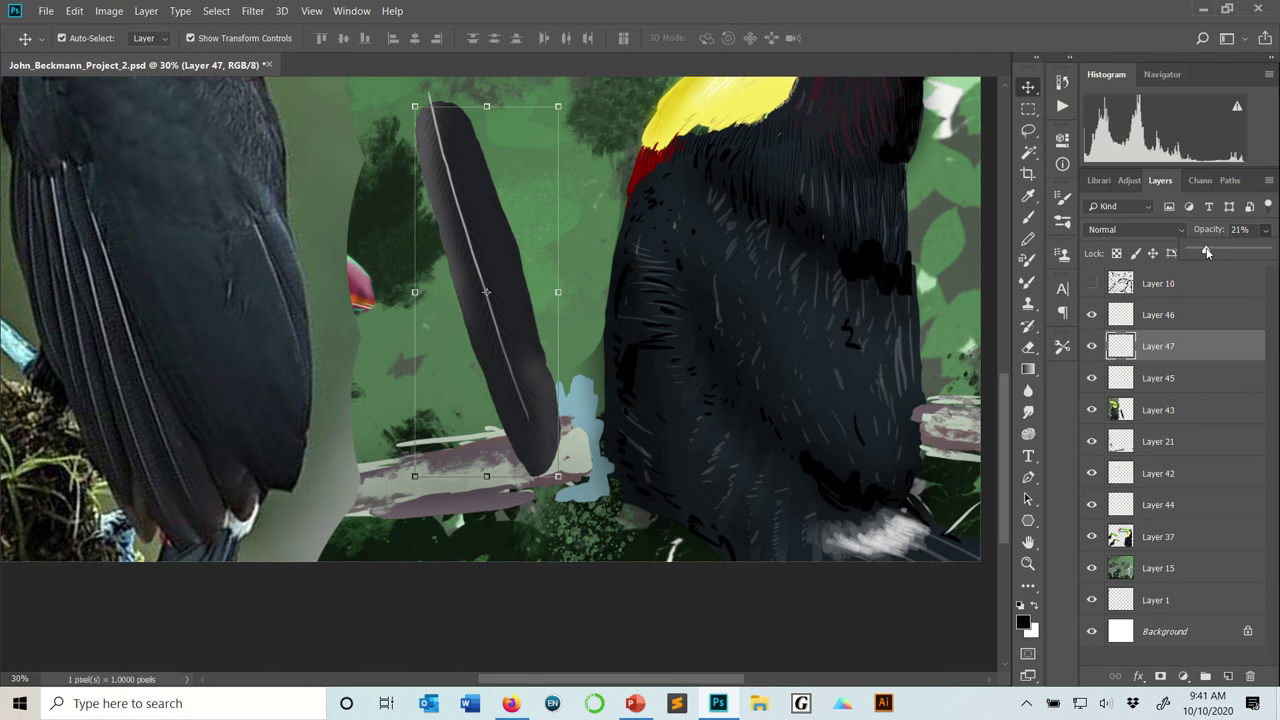
{"action": "mouse_move", "coordinate": [632, 6]}
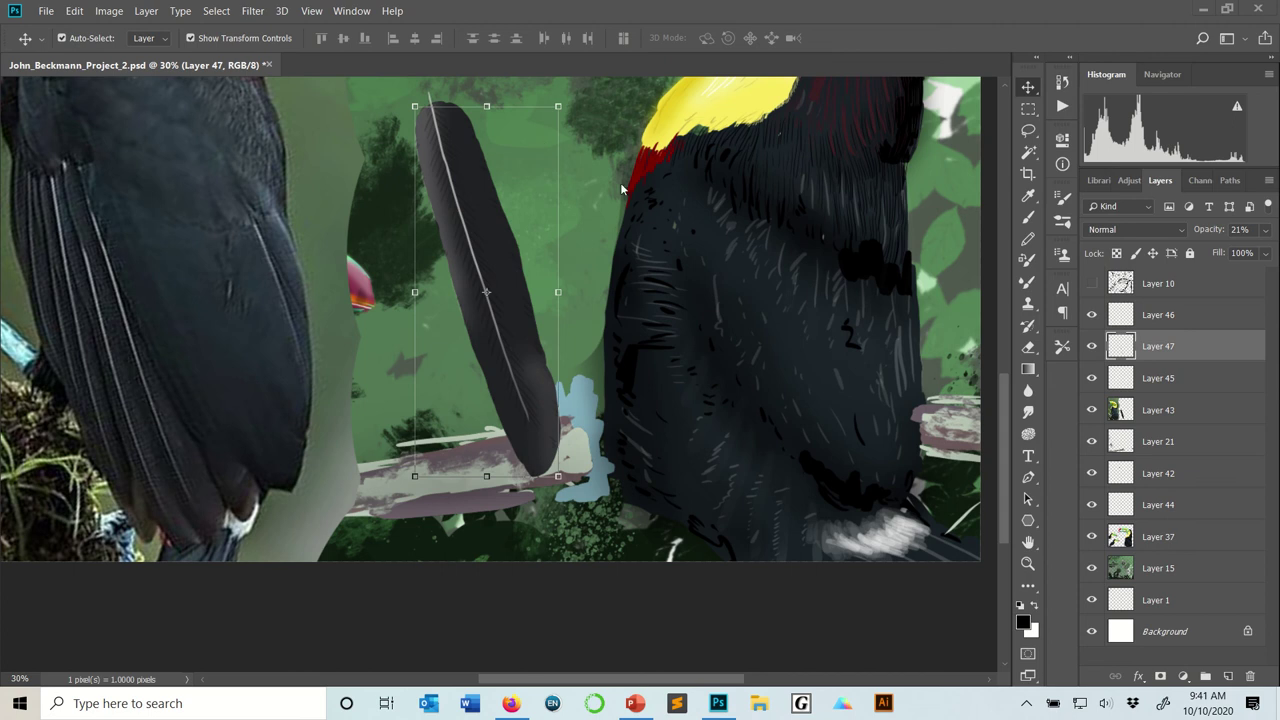
Step: Add a new blank layer above the black barb layer and set the foreground colour to white (ffffff)
{"action": "left_click", "coordinate": [146, 10]}
{"action": "mouse_move", "coordinate": [160, 28]}
{"action": "left_click", "coordinate": [343, 29]}
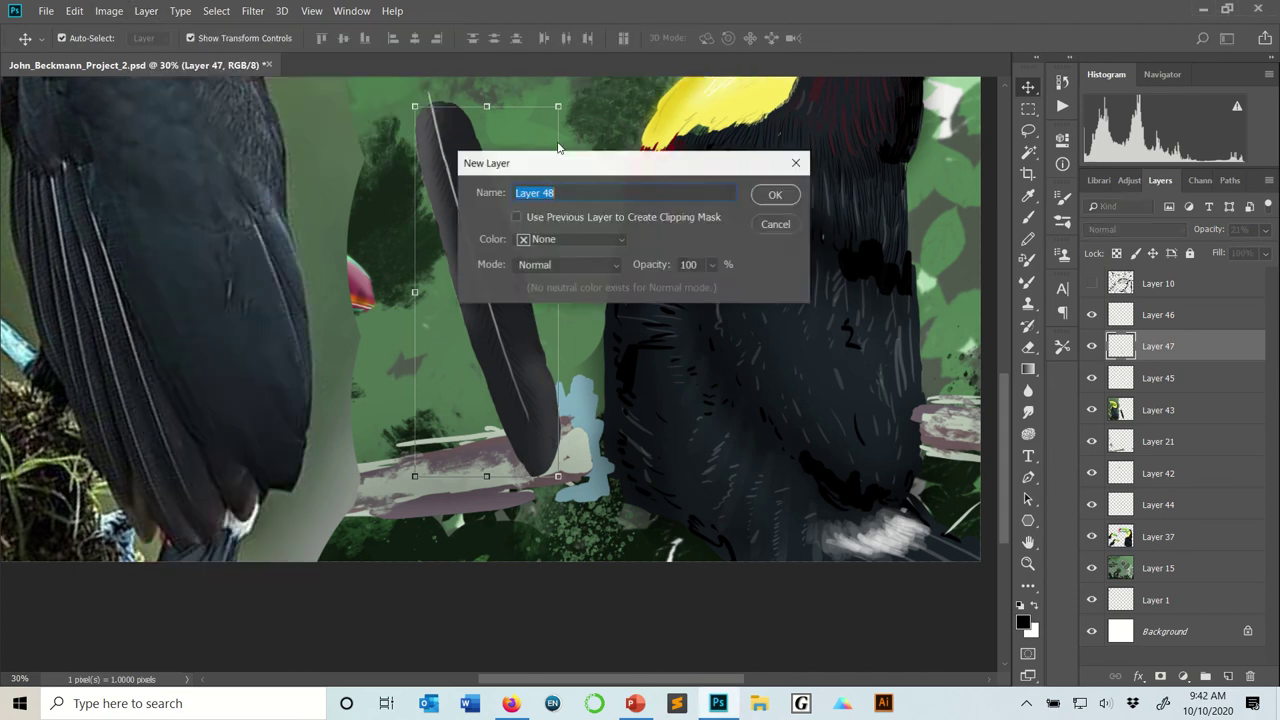
{"action": "left_click", "coordinate": [768, 196]}
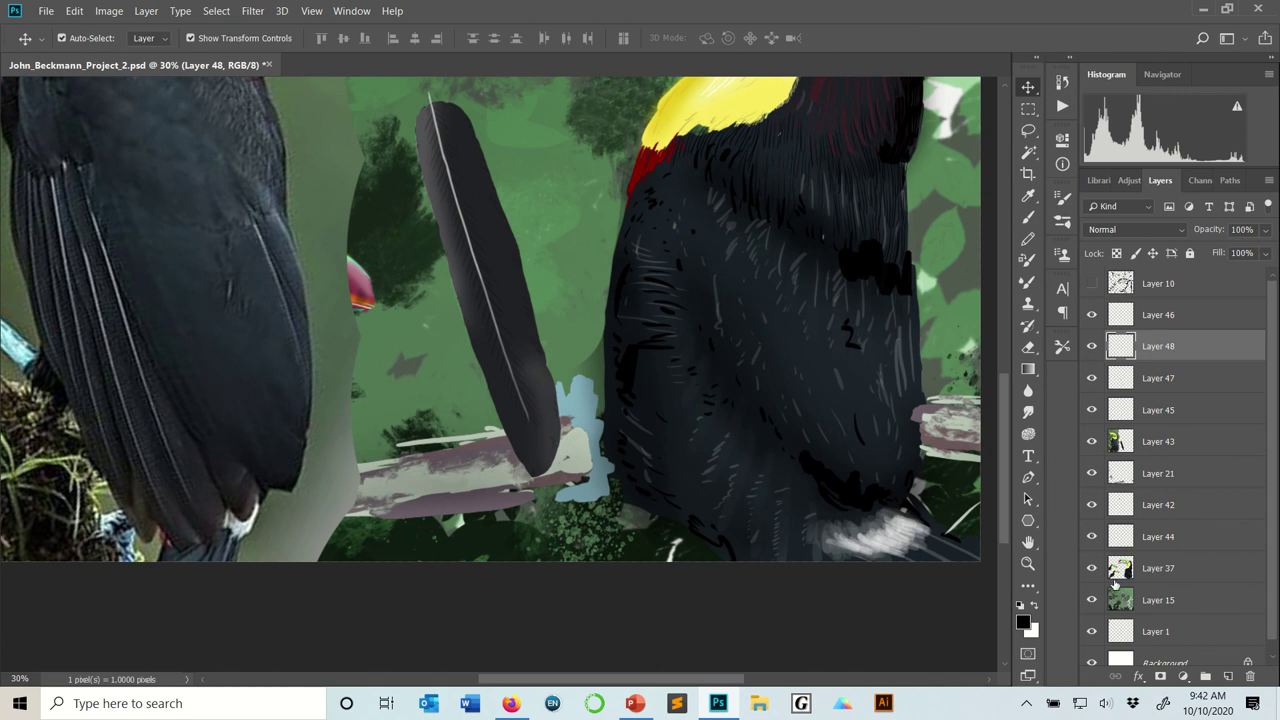
{"action": "left_click", "coordinate": [1023, 622]}
{"action": "left_click", "coordinate": [343, 191]}
{"action": "left_click", "coordinate": [365, 175]}
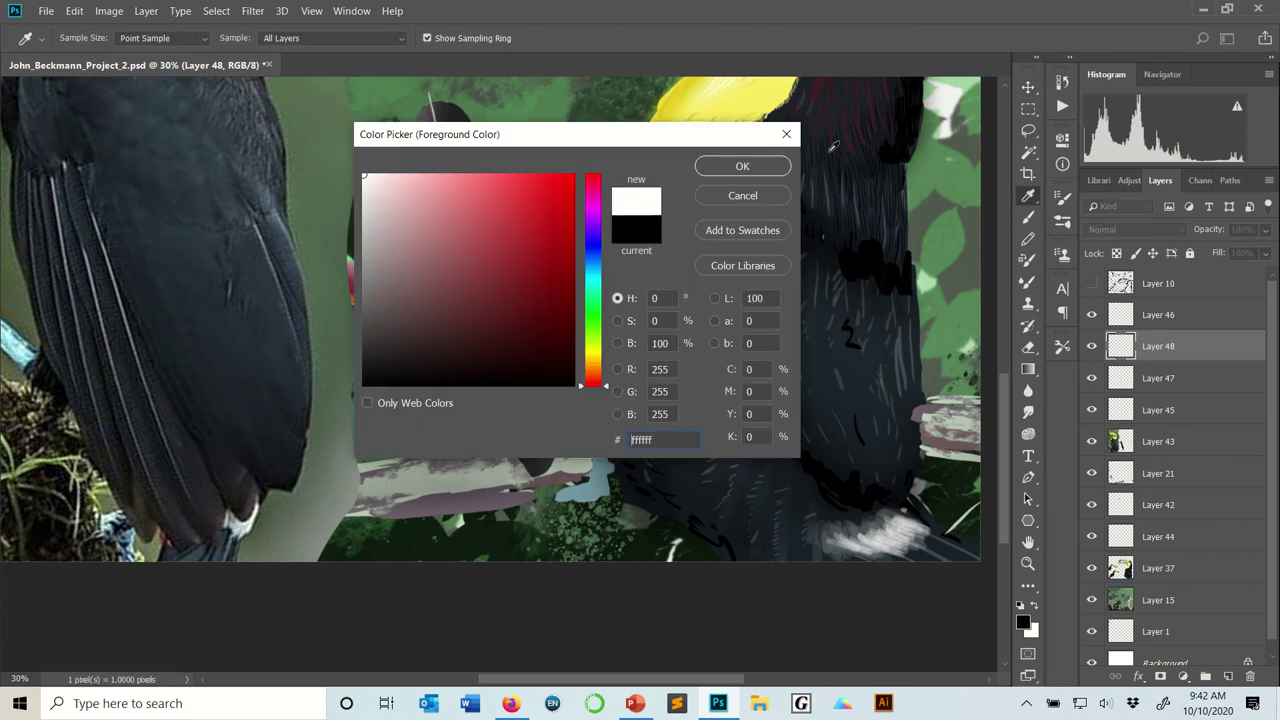
{"action": "left_click", "coordinate": [742, 166]}
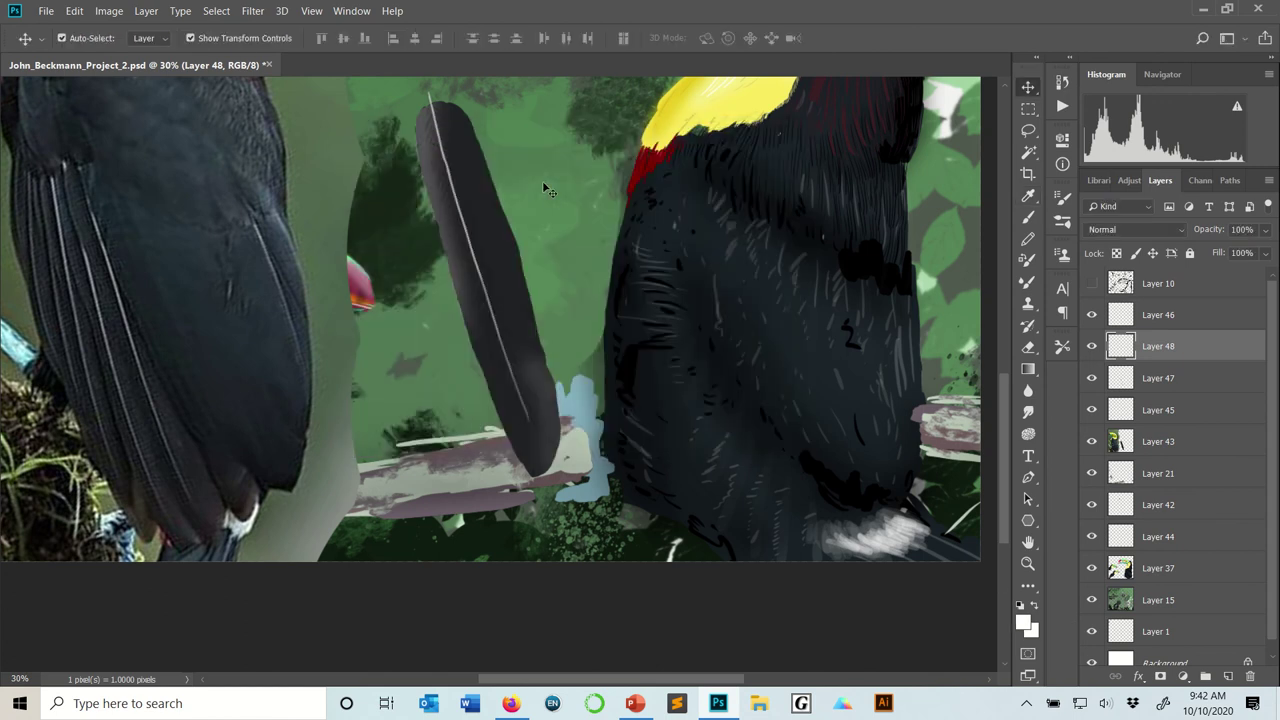
Step: Paint short slanted white barb strokes down the feather's left edge, at its lower right edge and along the right side of the shaft
{"action": "key", "text": "b"}
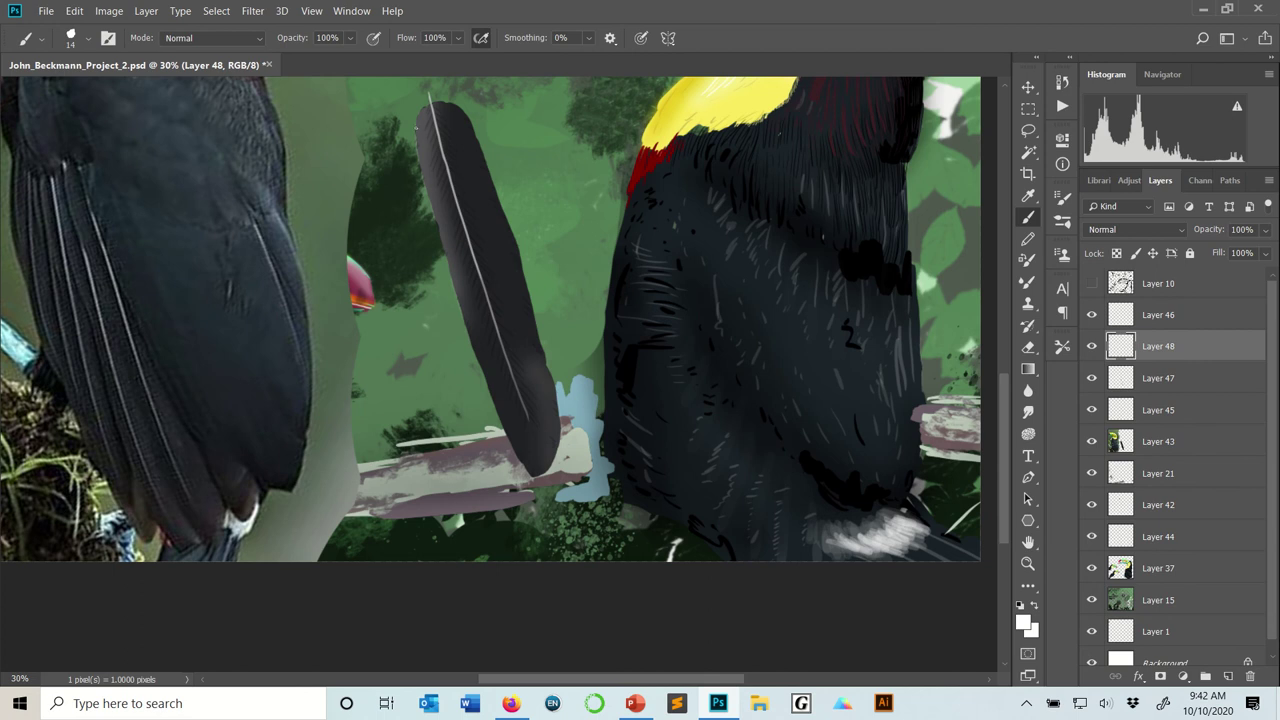
{"action": "mouse_move", "coordinate": [419, 132]}
{"action": "left_mouse_down"}
{"action": "mouse_move", "coordinate": [421, 170]}
{"action": "mouse_move", "coordinate": [435, 150]}
{"action": "mouse_move", "coordinate": [456, 203]}
{"action": "mouse_move", "coordinate": [434, 178]}
{"action": "mouse_move", "coordinate": [426, 187]}
{"action": "mouse_move", "coordinate": [430, 174]}
{"action": "mouse_move", "coordinate": [450, 233]}
{"action": "left_mouse_up"}
{"action": "mouse_move", "coordinate": [452, 279]}
{"action": "left_mouse_down"}
{"action": "mouse_move", "coordinate": [457, 262]}
{"action": "mouse_move", "coordinate": [467, 294]}
{"action": "left_mouse_up"}
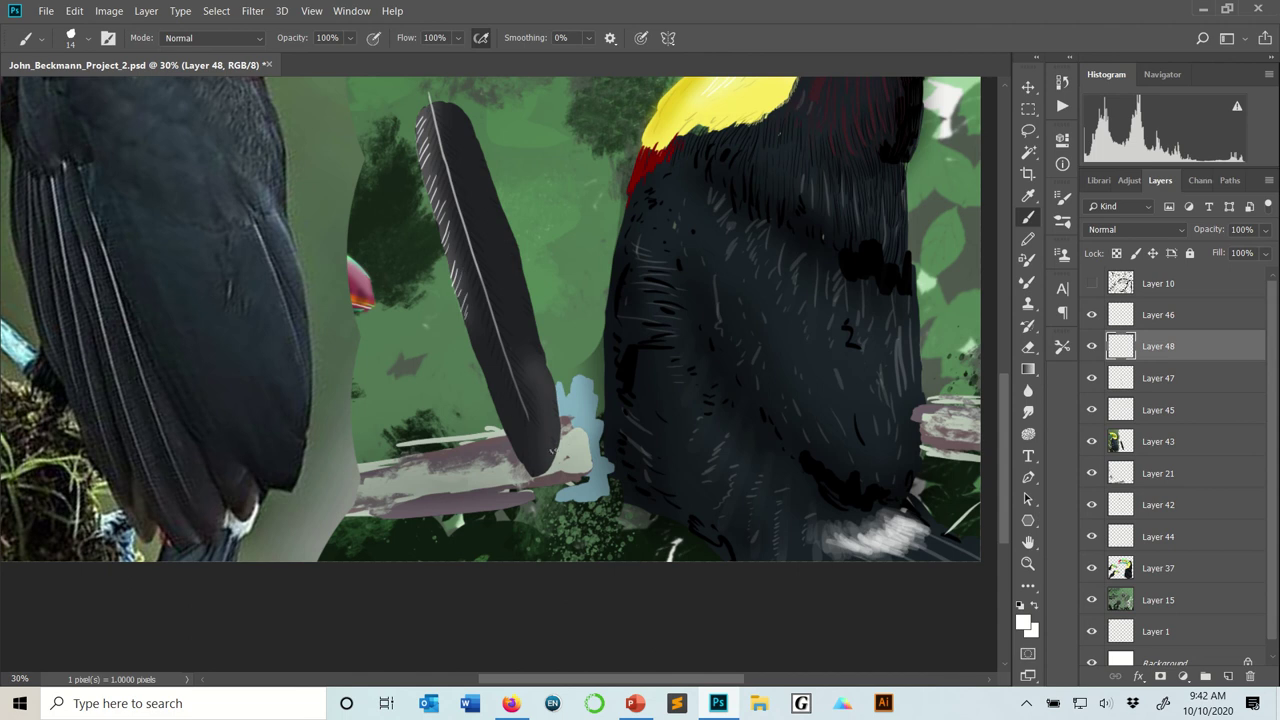
{"action": "left_click_drag", "start_coordinate": [556, 453], "coordinate": [545, 377]}
{"action": "left_click_drag", "start_coordinate": [524, 384], "coordinate": [435, 115]}
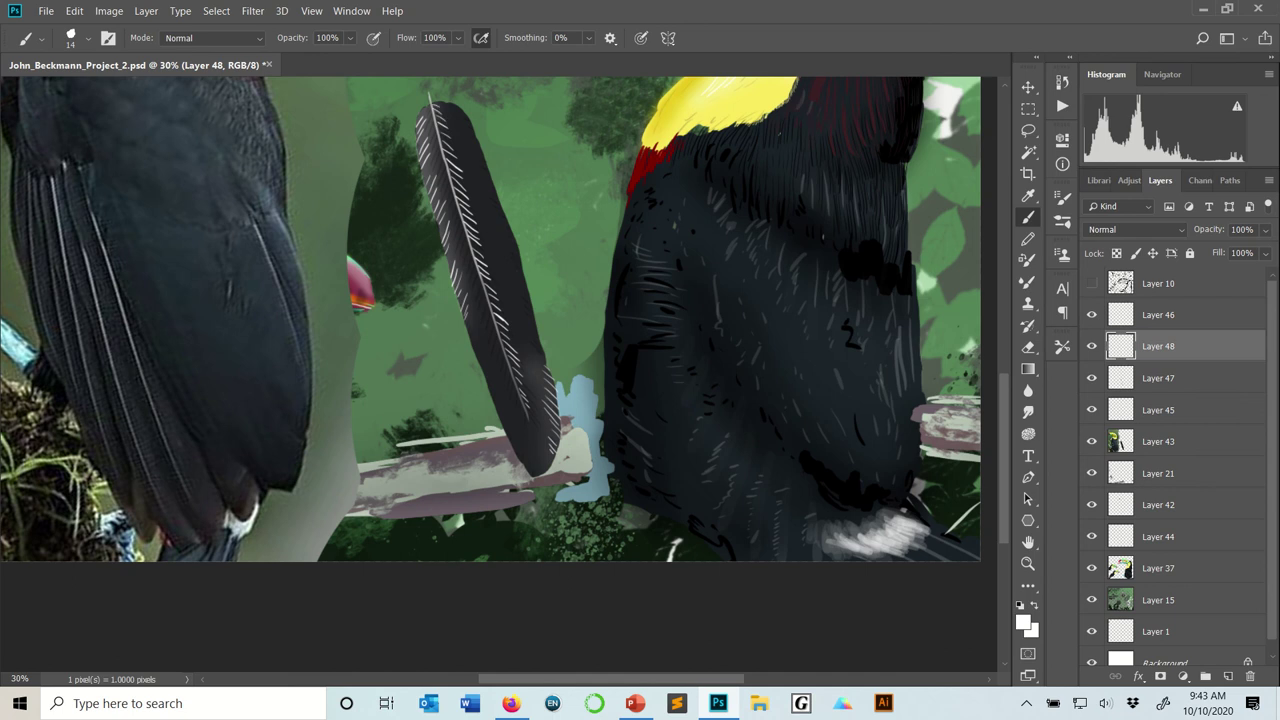
Step: Lower the opacity of the white barb layer to 7%
{"action": "left_click", "coordinate": [1028, 87]}
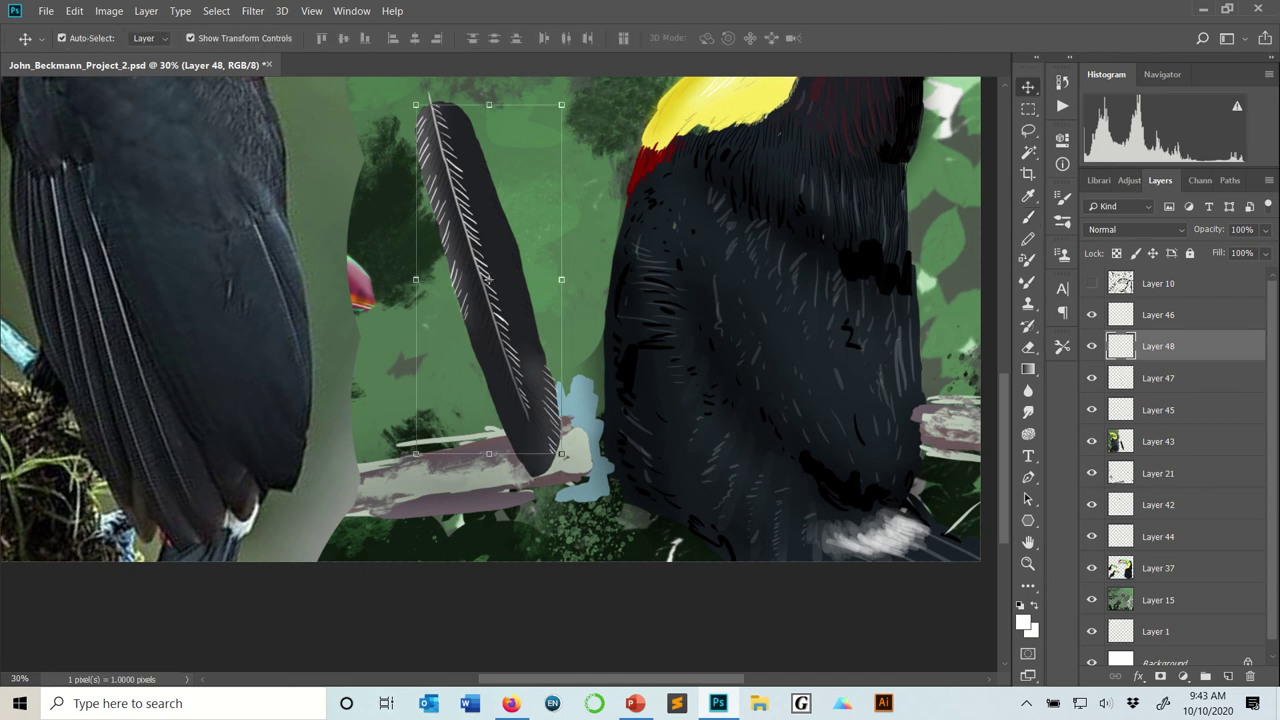
{"action": "left_click", "coordinate": [1265, 229]}
{"action": "left_click", "coordinate": [1204, 248]}
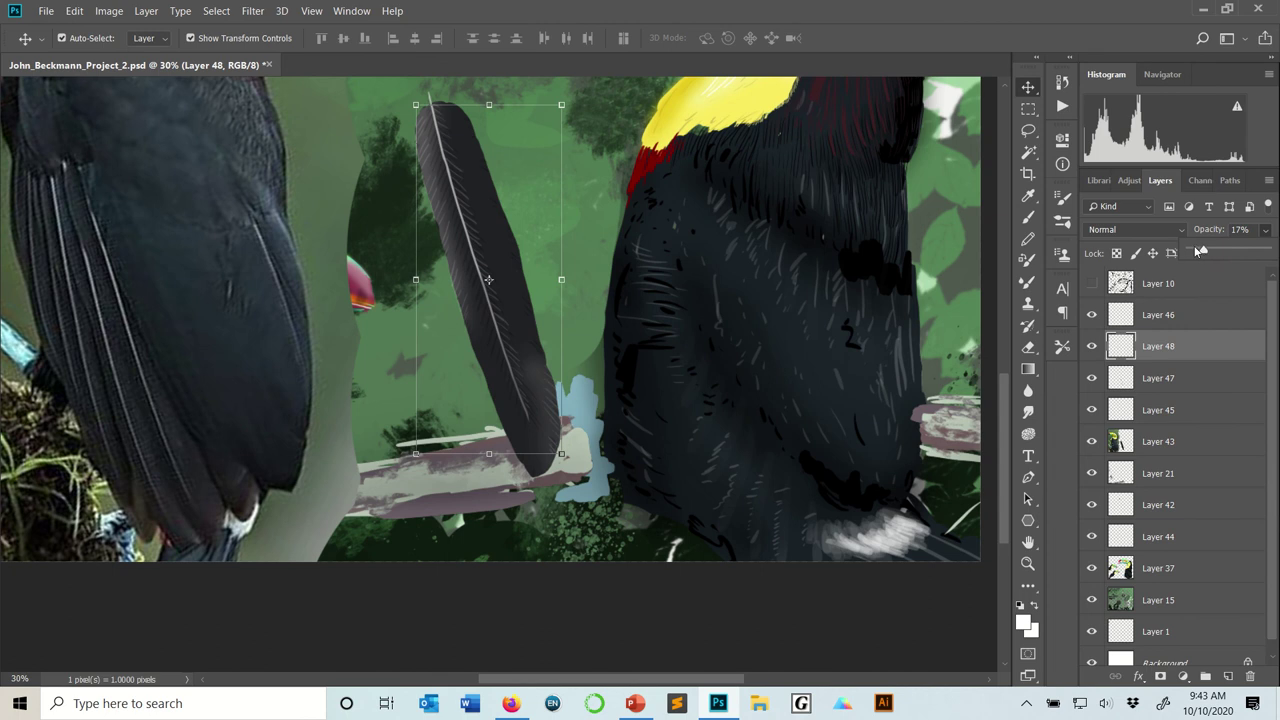
{"action": "left_click_drag", "start_coordinate": [1200, 247], "coordinate": [1198, 246]}
{"action": "left_click", "coordinate": [1246, 229]}
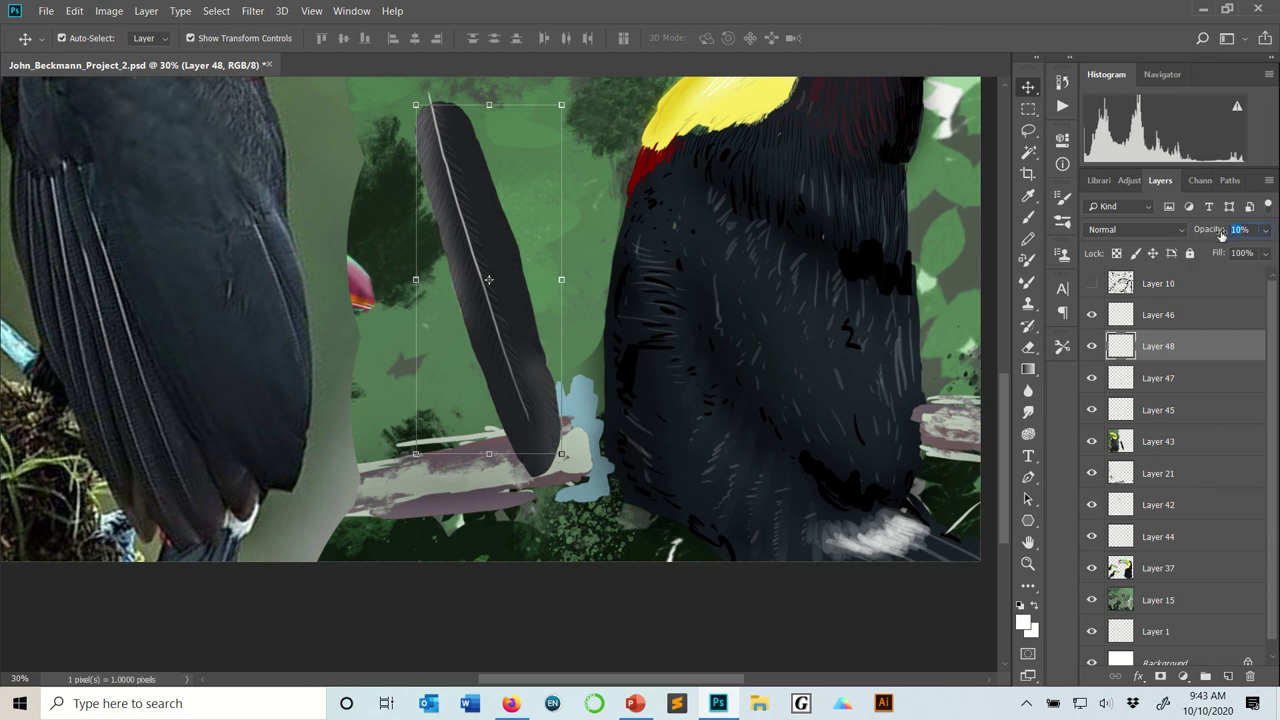
{"action": "type", "text": "7"}
Step: Add another new blank layer above the white barb layer
{"action": "left_click", "coordinate": [146, 11]}
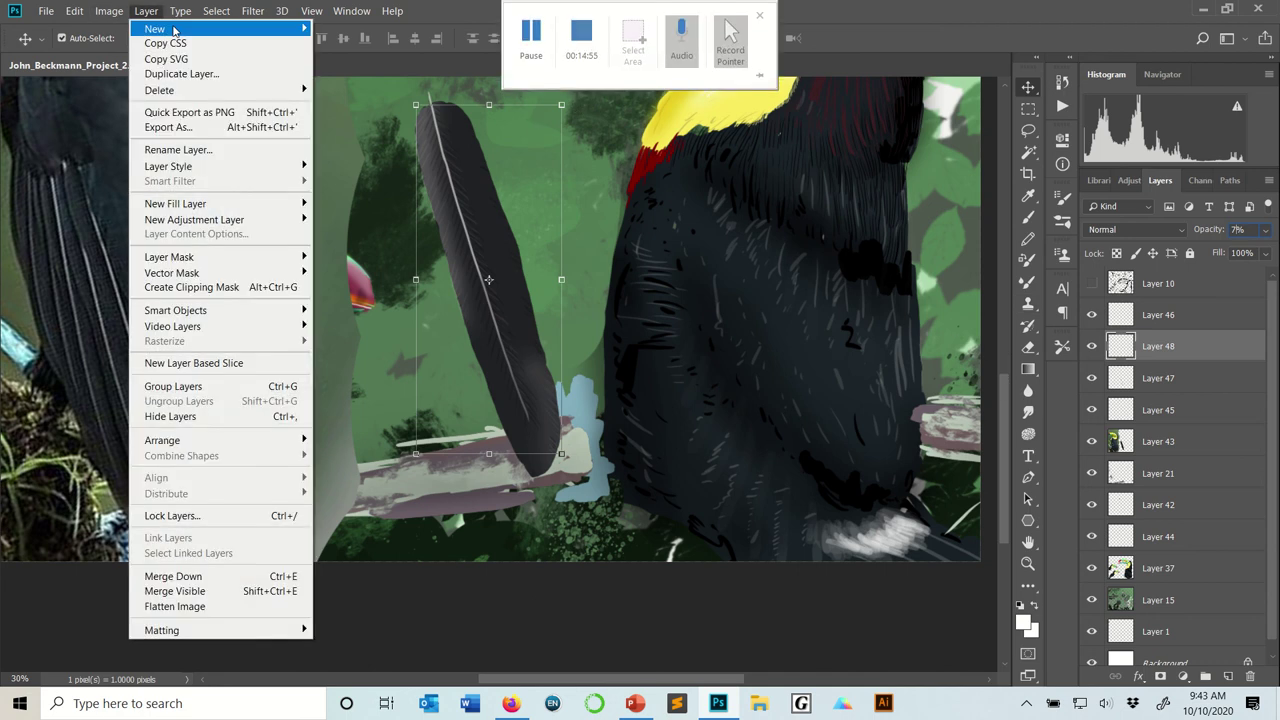
{"action": "left_click", "coordinate": [340, 28]}
{"action": "left_click", "coordinate": [785, 198]}
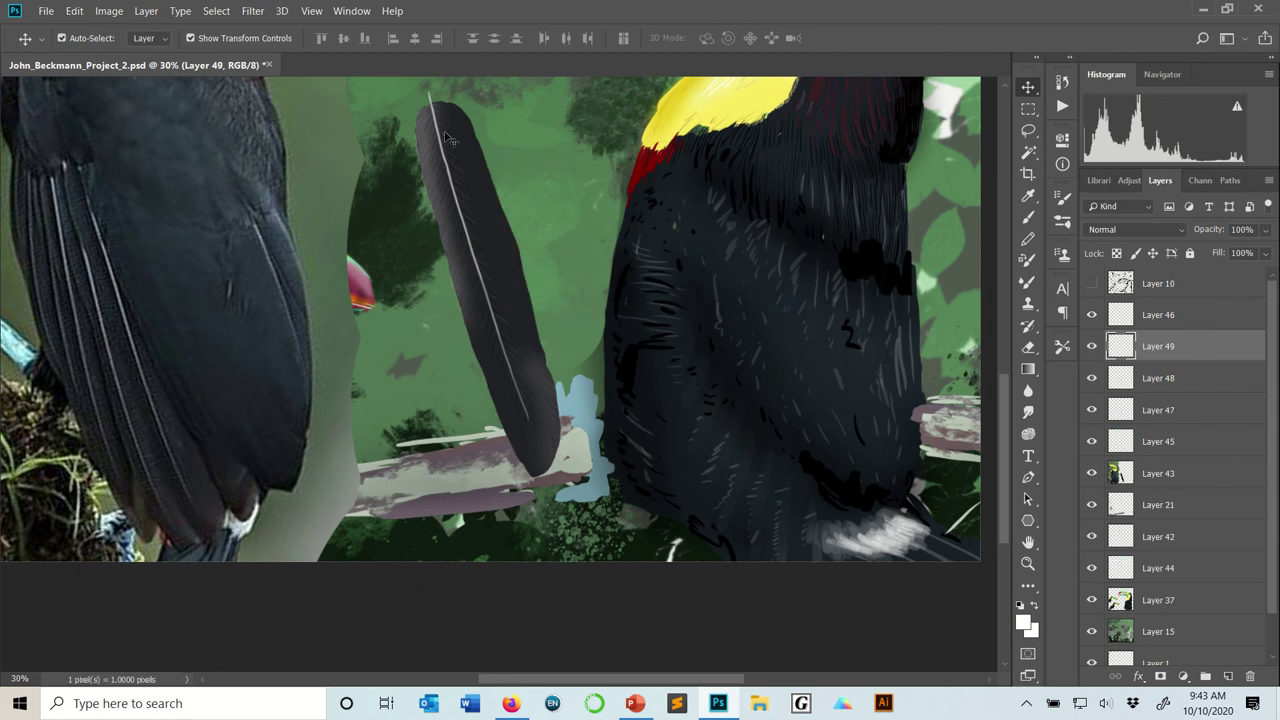
Step: Choose the Kyle's Spatter Brushes - Pressure Control brush at 80 px for painting on the new layer
{"action": "key", "text": "b"}
{"action": "right_click", "coordinate": [540, 345]}
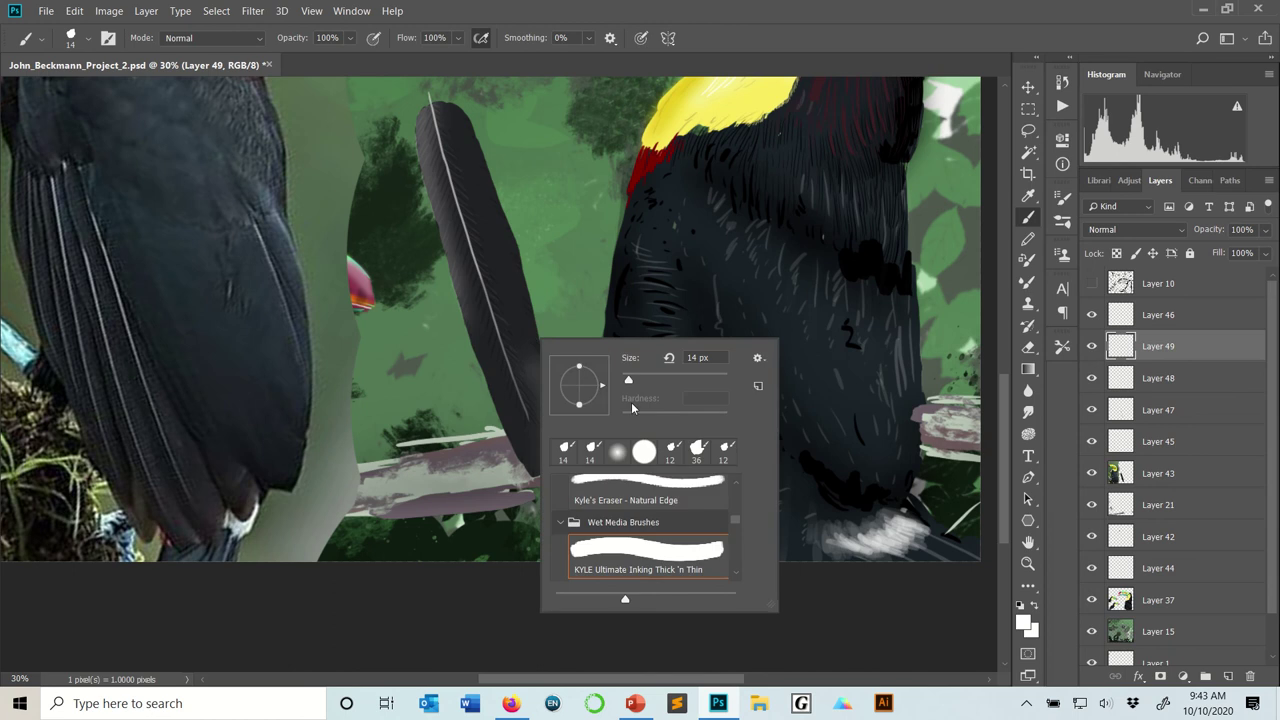
{"action": "scroll", "coordinate": [686, 511], "scroll_direction": "up", "scroll_amount": 4}
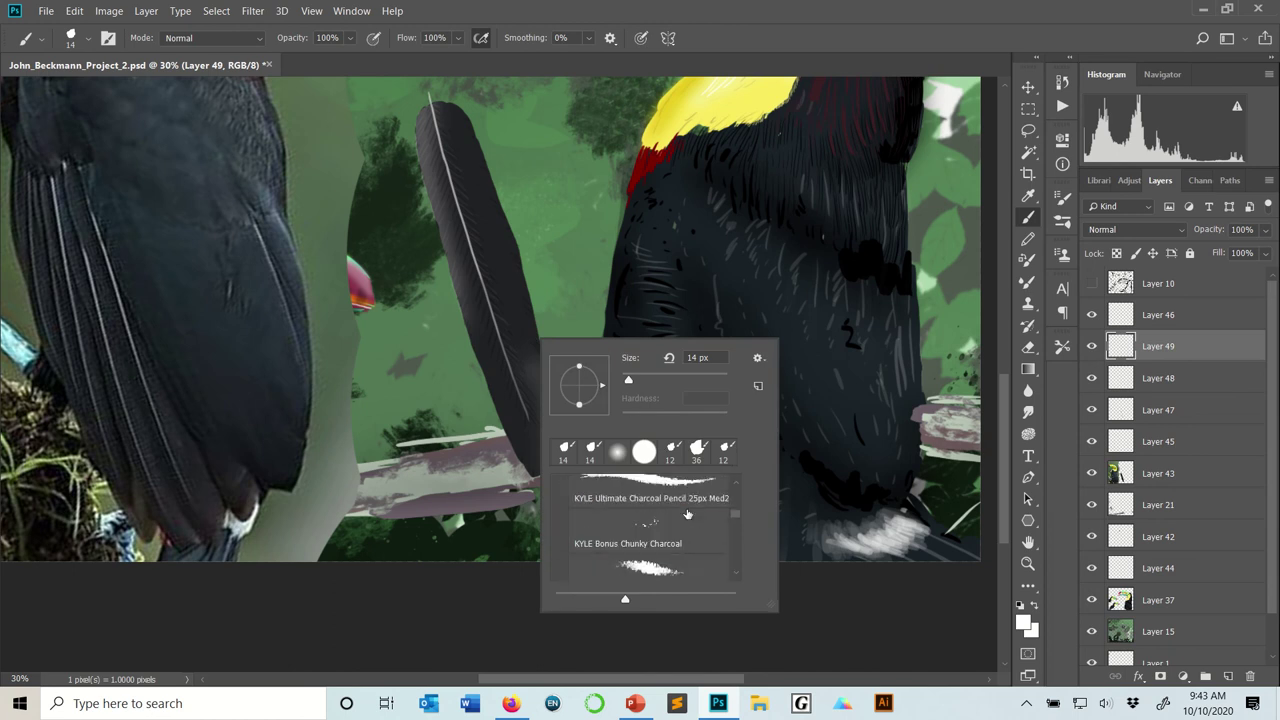
{"action": "scroll", "coordinate": [680, 546], "scroll_direction": "up", "scroll_amount": 3}
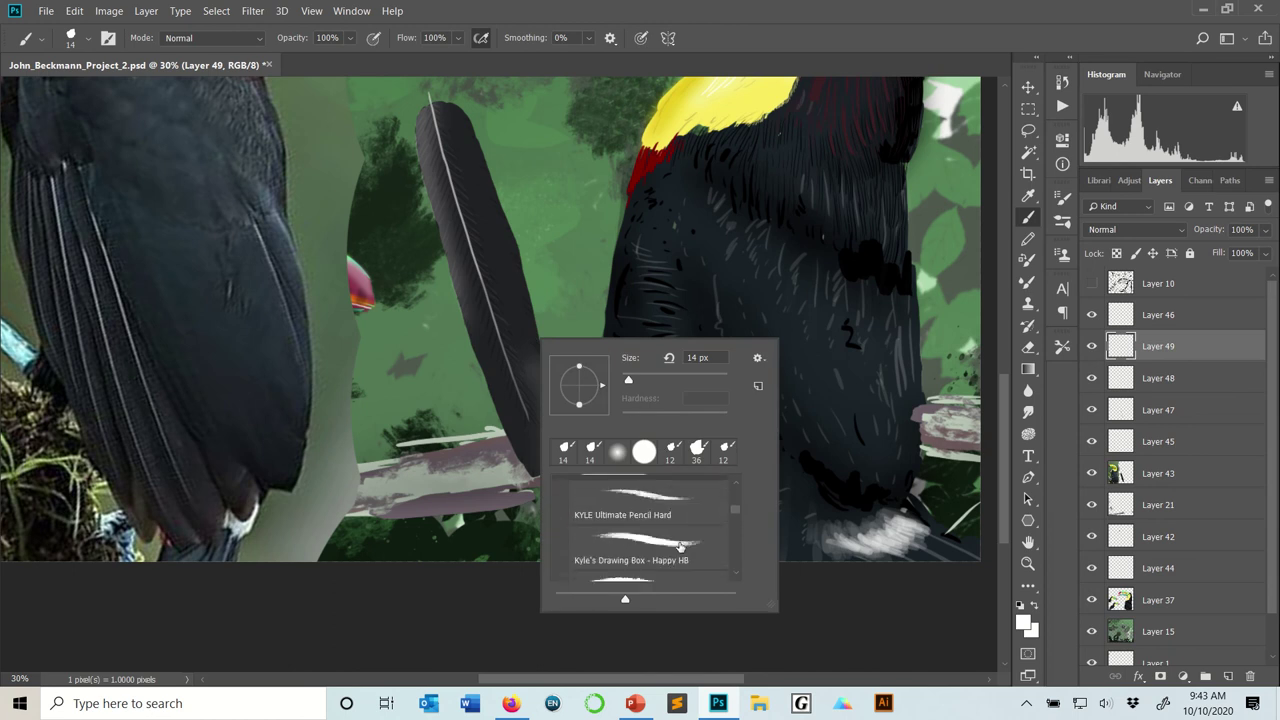
{"action": "scroll", "coordinate": [680, 546], "scroll_direction": "down", "scroll_amount": 2}
{"action": "scroll", "coordinate": [680, 546], "scroll_direction": "down", "scroll_amount": 1}
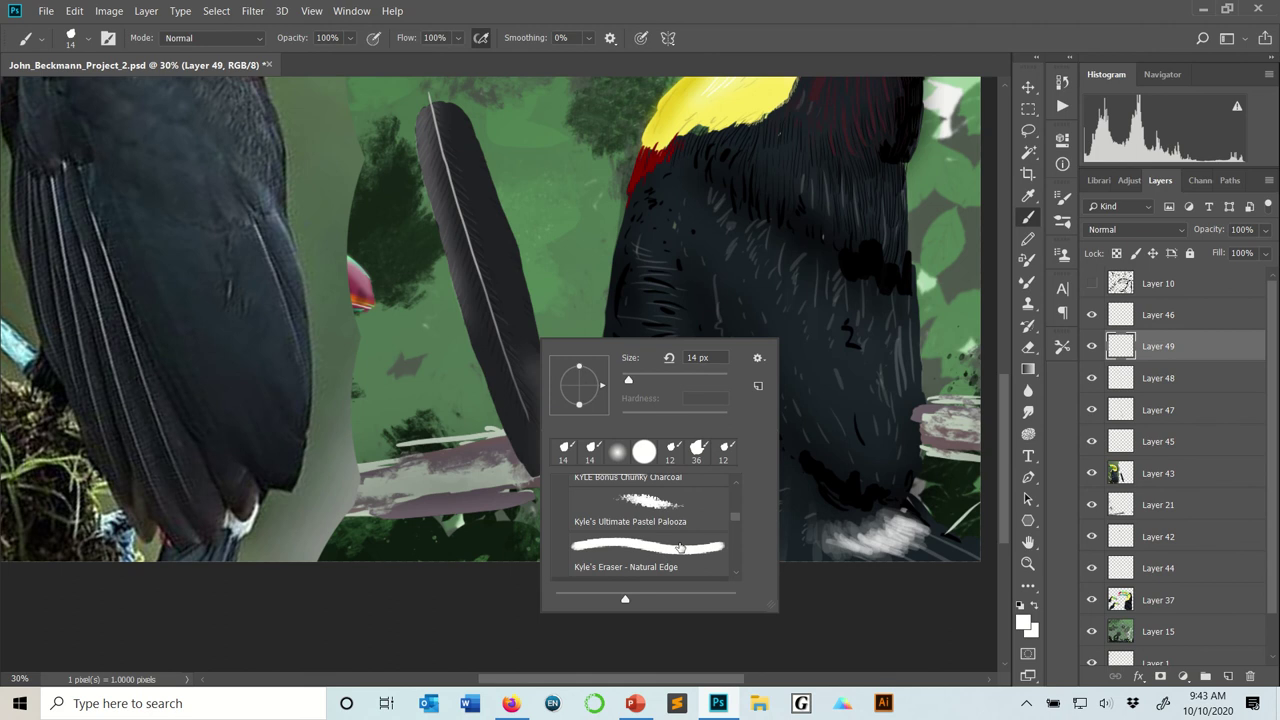
{"action": "scroll", "coordinate": [680, 546], "scroll_direction": "up", "scroll_amount": 1}
{"action": "scroll", "coordinate": [683, 544], "scroll_direction": "down", "scroll_amount": 1}
{"action": "scroll", "coordinate": [683, 544], "scroll_direction": "down", "scroll_amount": 1}
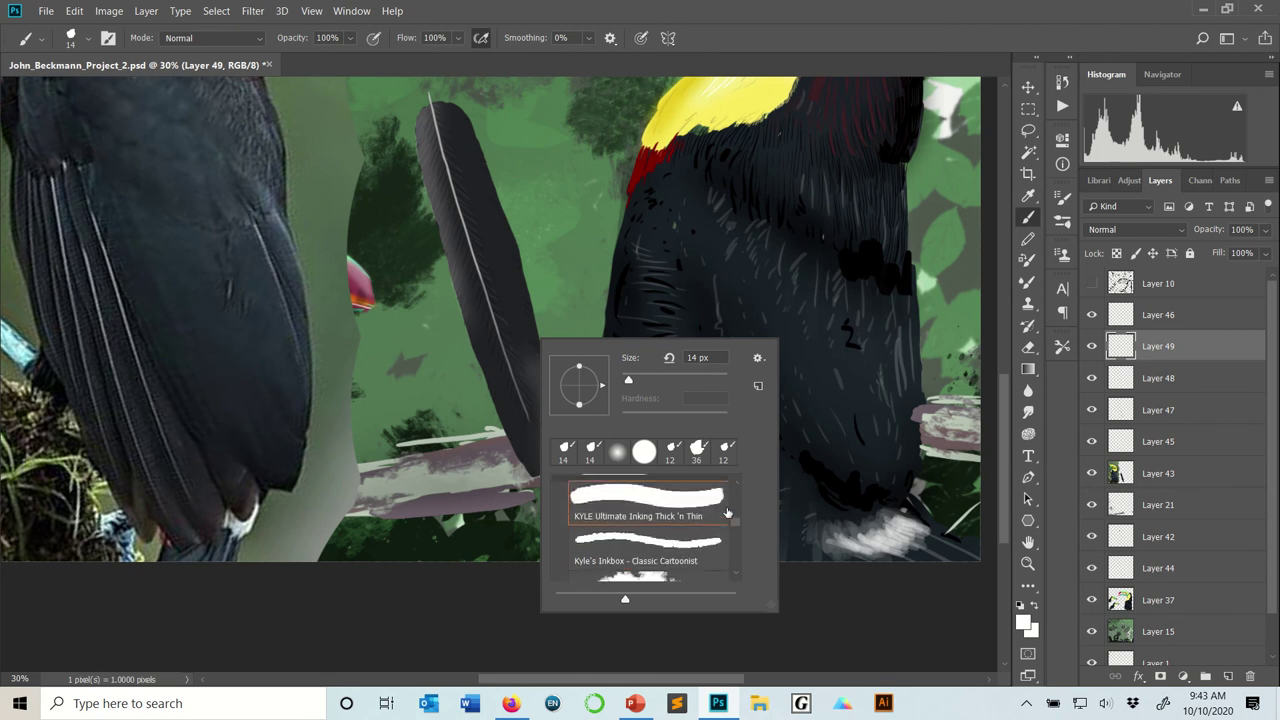
{"action": "left_click_drag", "start_coordinate": [734, 519], "coordinate": [726, 541]}
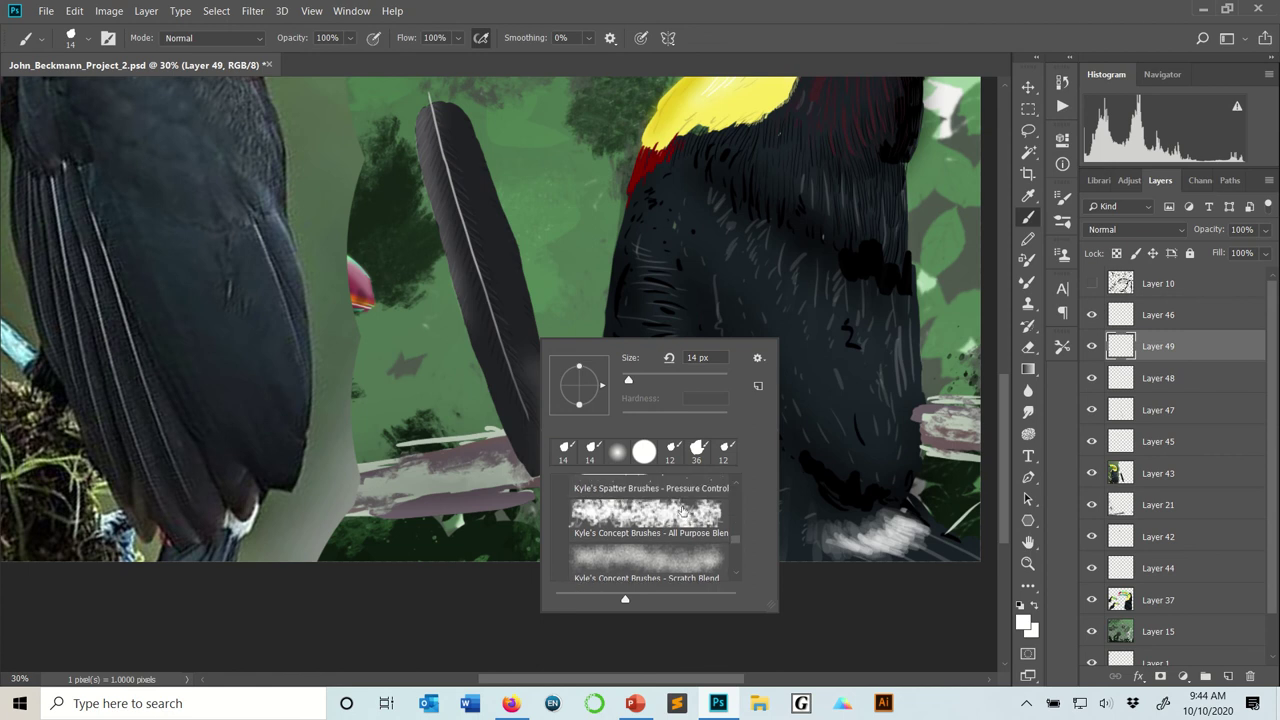
{"action": "double_click", "coordinate": [689, 514]}
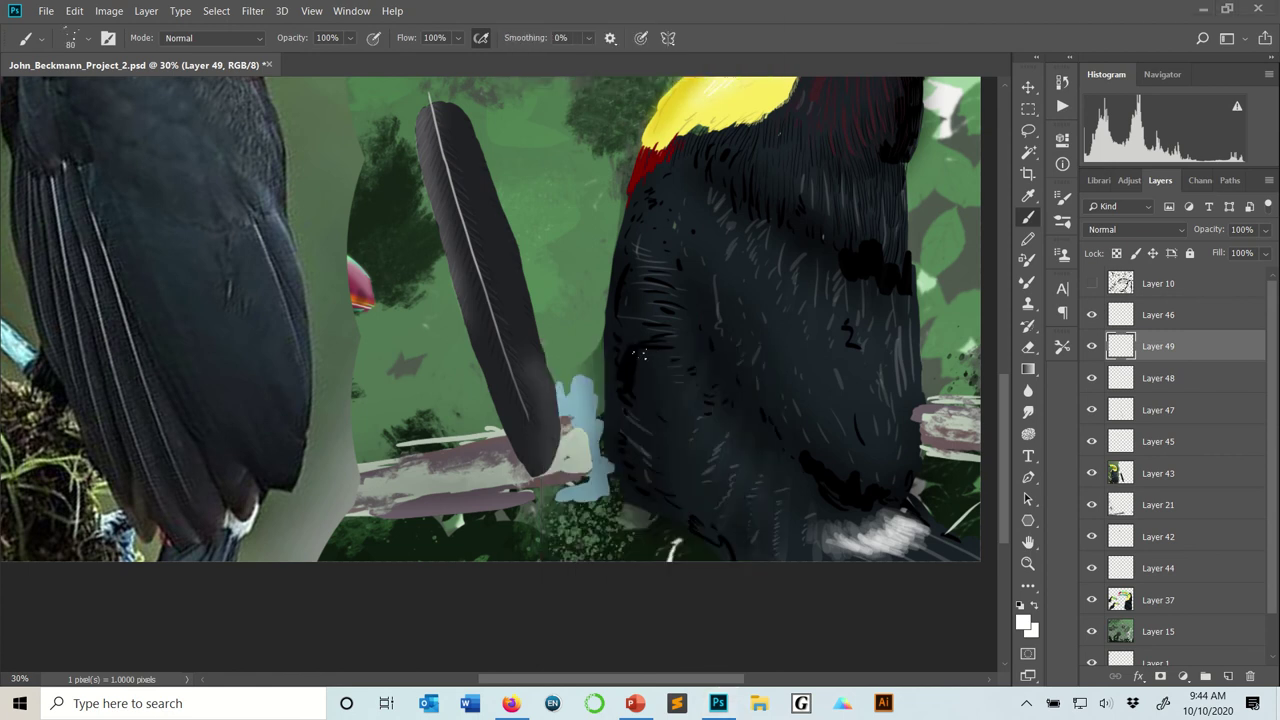
{"action": "right_click", "coordinate": [634, 333]}
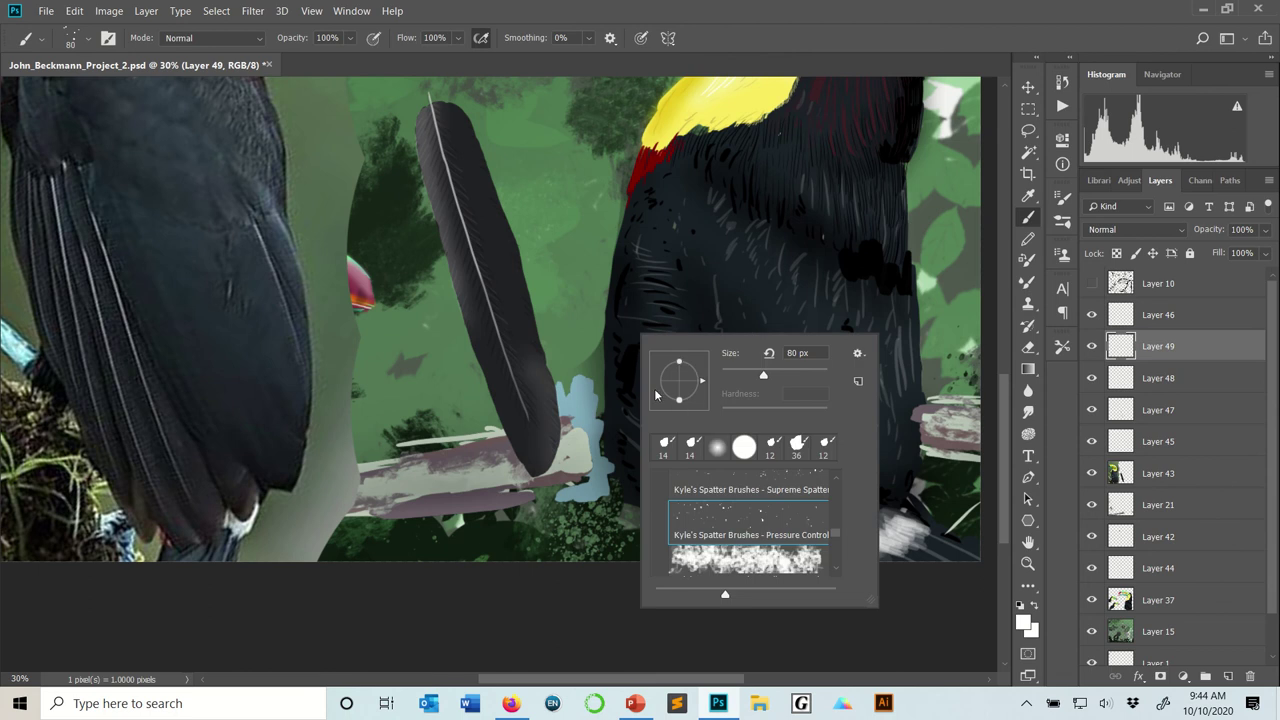
{"action": "left_click", "coordinate": [1002, 481]}
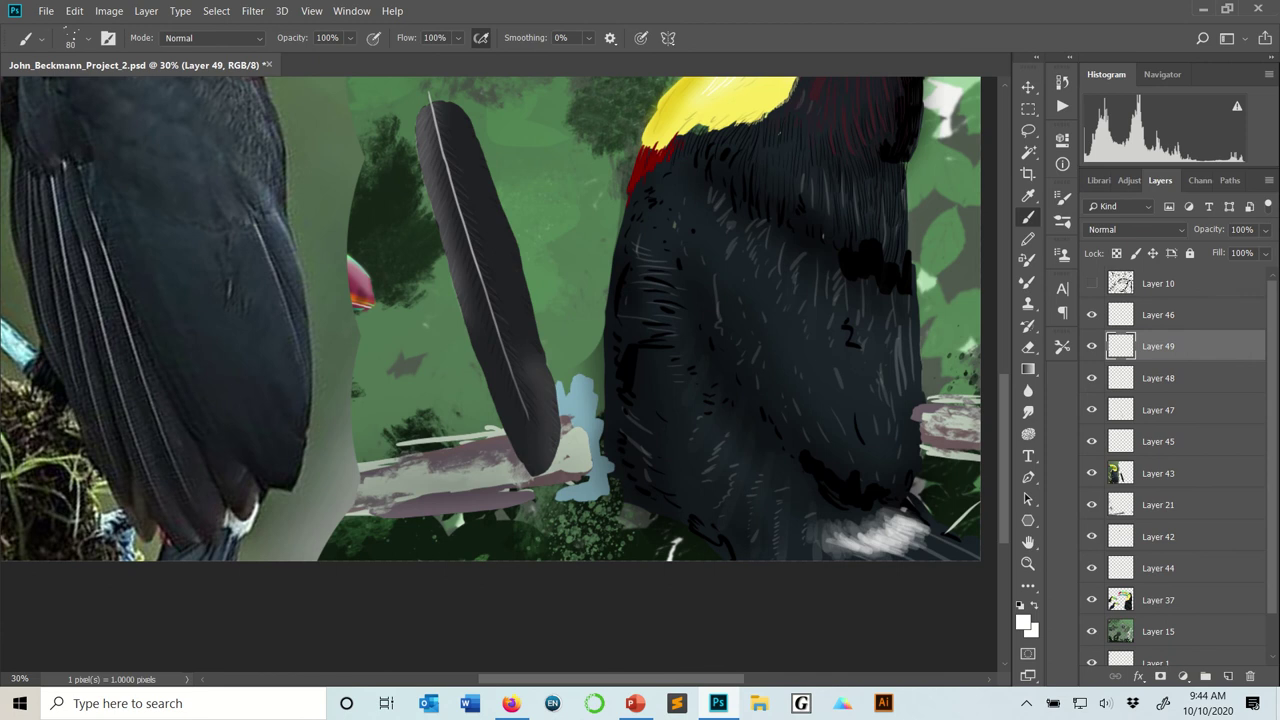
Step: Paint white speckles along both sides of the feather, from its upper end down to the lower tip
{"action": "left_click_drag", "start_coordinate": [427, 118], "coordinate": [436, 150]}
{"action": "left_click_drag", "start_coordinate": [448, 228], "coordinate": [440, 190]}
{"action": "left_click_drag", "start_coordinate": [464, 292], "coordinate": [470, 274]}
{"action": "left_click_drag", "start_coordinate": [557, 430], "coordinate": [546, 368]}
{"action": "left_click_drag", "start_coordinate": [442, 118], "coordinate": [502, 298]}
{"action": "mouse_move", "coordinate": [516, 349]}
{"action": "left_mouse_down"}
{"action": "mouse_move", "coordinate": [506, 346]}
{"action": "mouse_move", "coordinate": [521, 384]}
{"action": "left_mouse_up"}
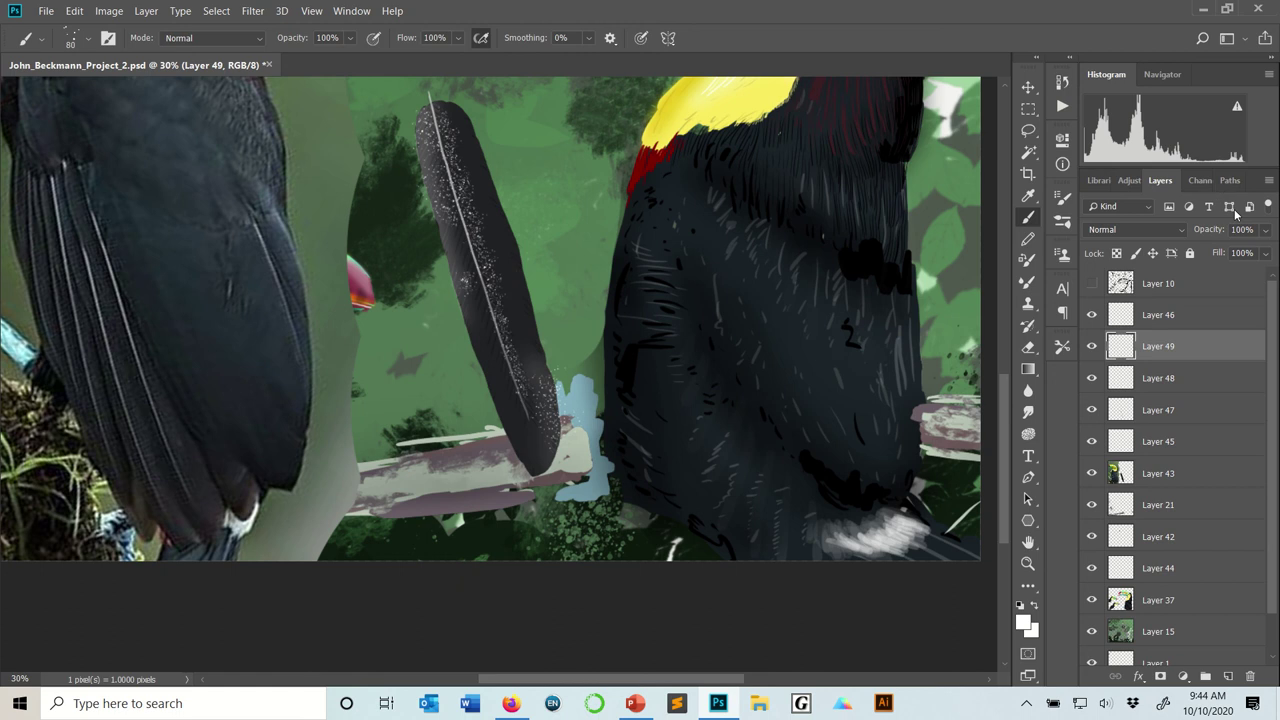
Step: Lower the opacity of the white speckle layer to 14% and switch to the Move tool
{"action": "left_click", "coordinate": [1265, 229]}
{"action": "left_click_drag", "start_coordinate": [1188, 250], "coordinate": [1199, 252]}
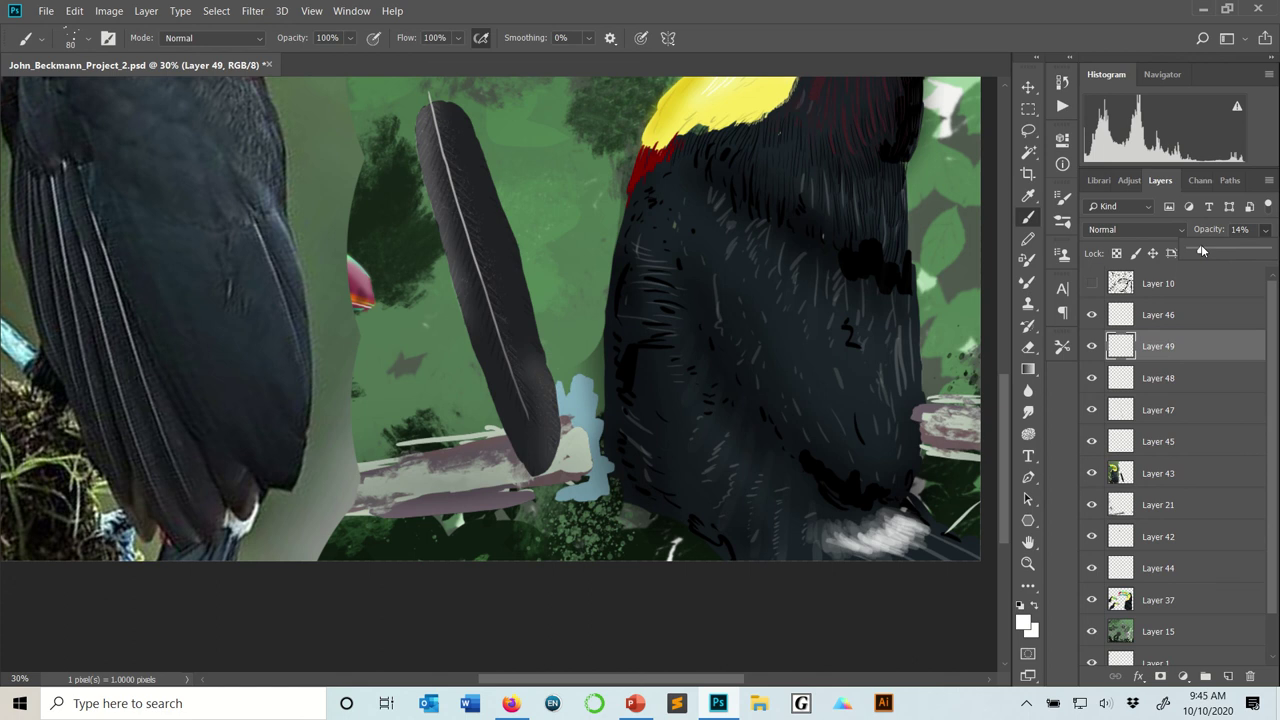
{"action": "left_click", "coordinate": [1028, 87]}
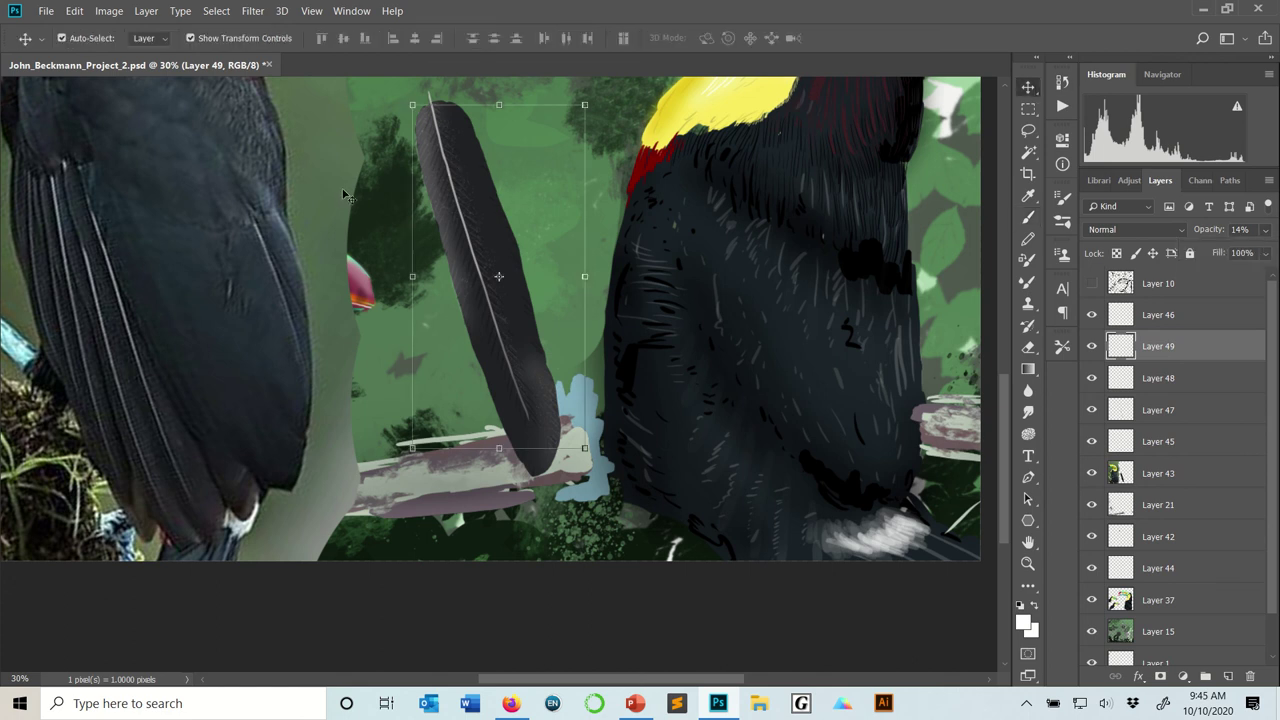
{"action": "mouse_move", "coordinate": [316, 4]}
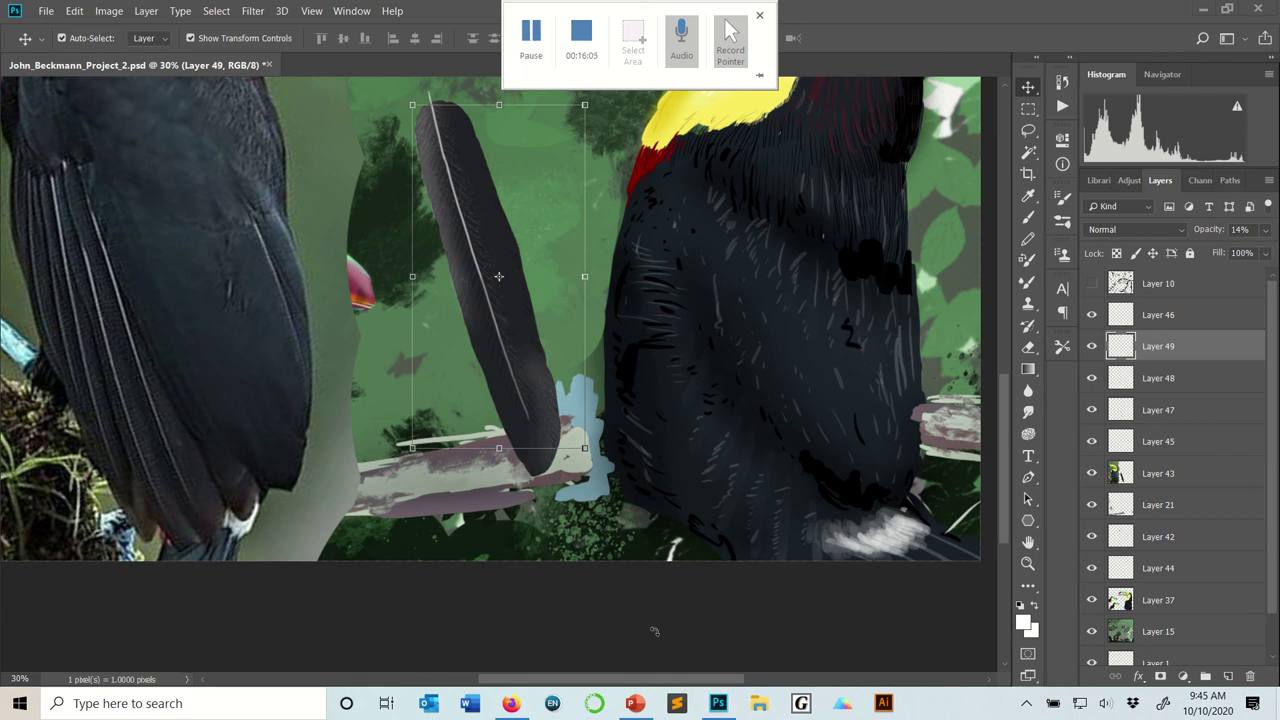
{"action": "left_click", "coordinate": [517, 708]}
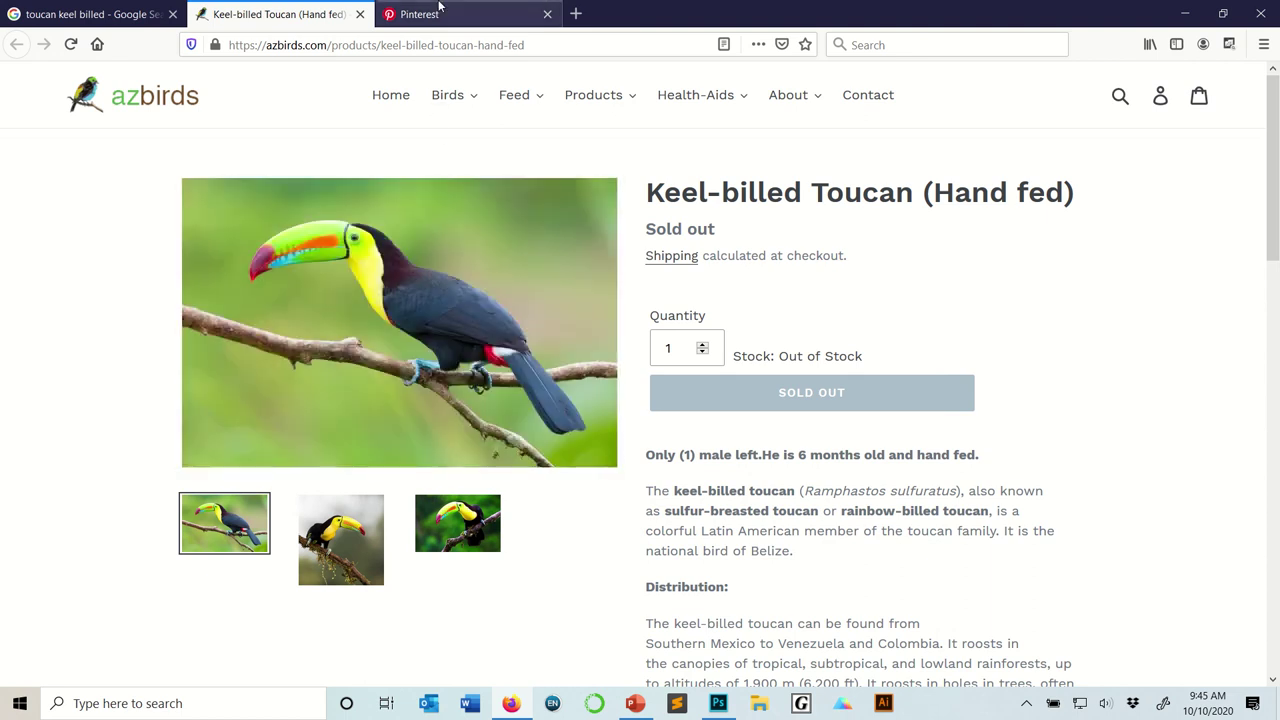
{"action": "key", "text": "alt+Tab"}
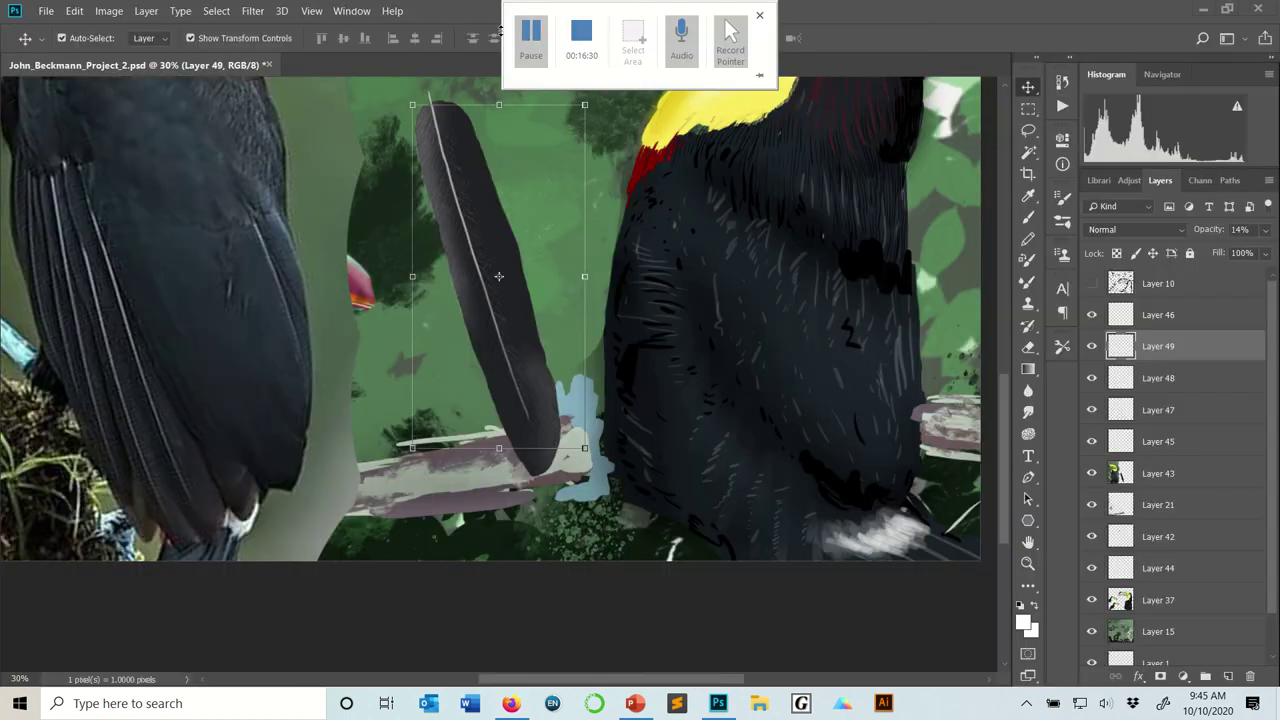
Step: Add a new blank layer above the white speckle layer
{"action": "left_click", "coordinate": [146, 11]}
{"action": "mouse_move", "coordinate": [186, 31]}
{"action": "left_click", "coordinate": [330, 29]}
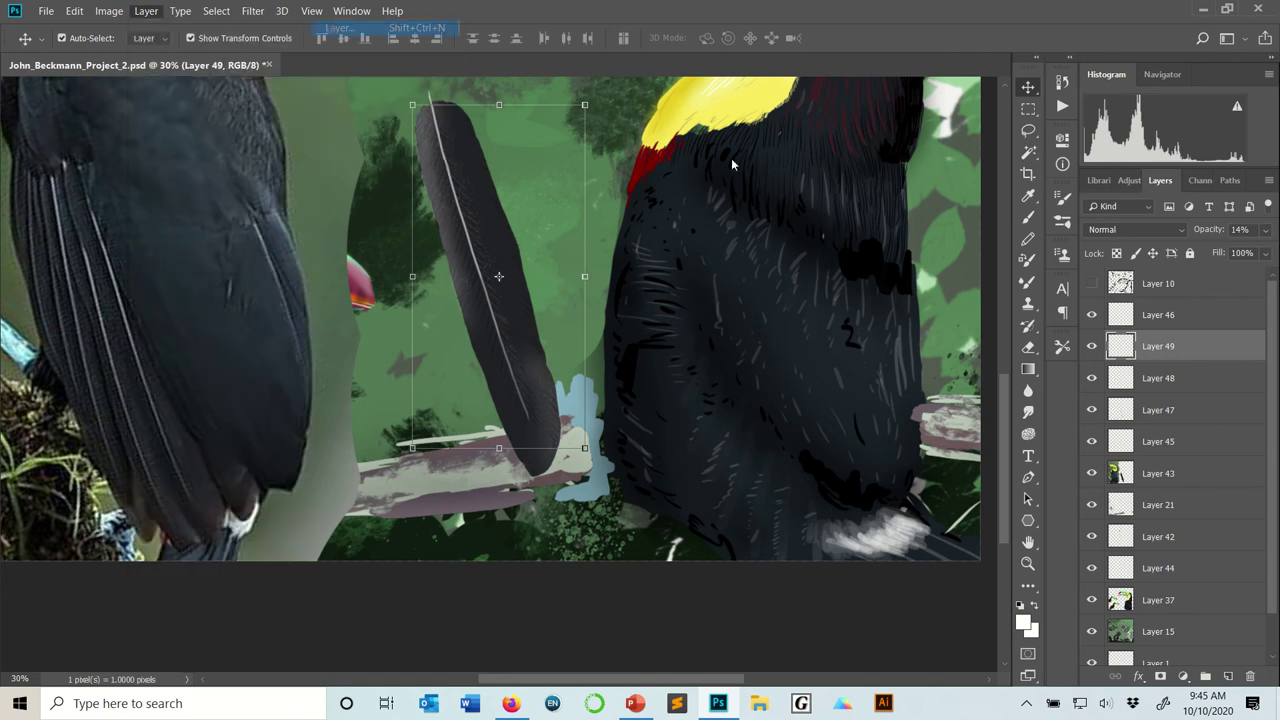
{"action": "left_click", "coordinate": [770, 195]}
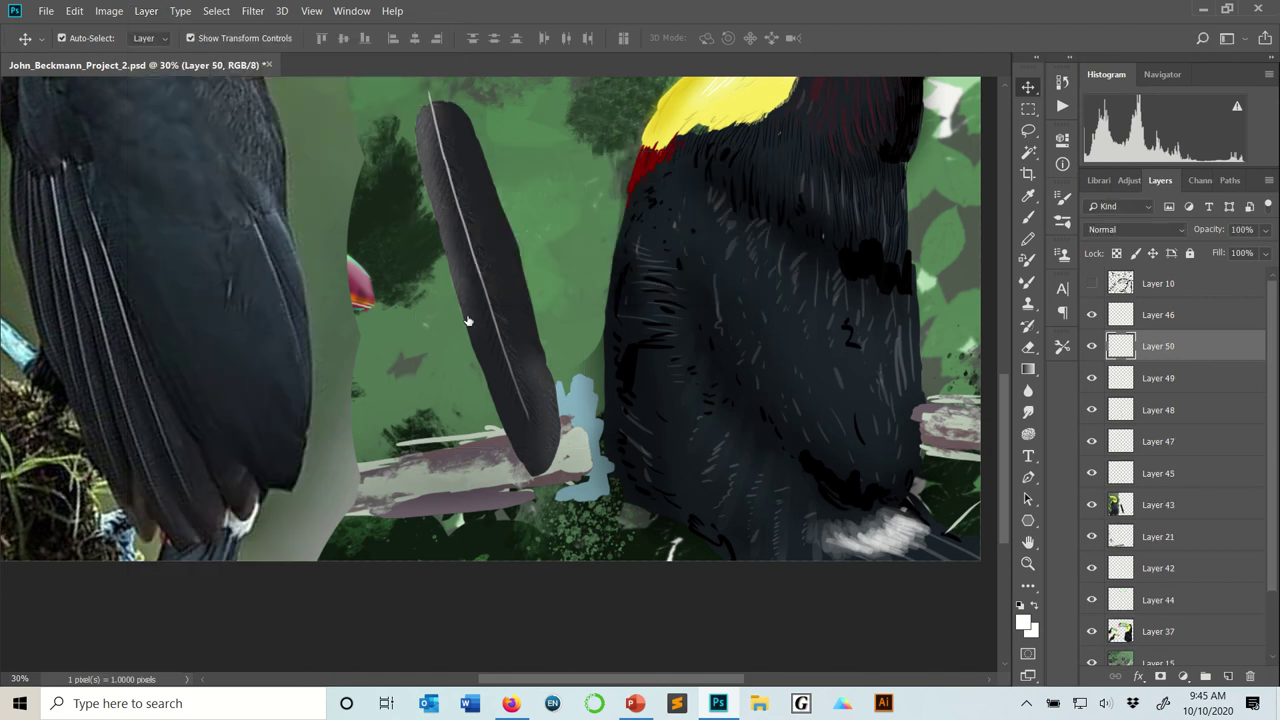
Step: Set up the KYLE Ultimate Inking Thick 'n Thin brush with a size of 50 px and 18% opacity
{"action": "key", "text": "b"}
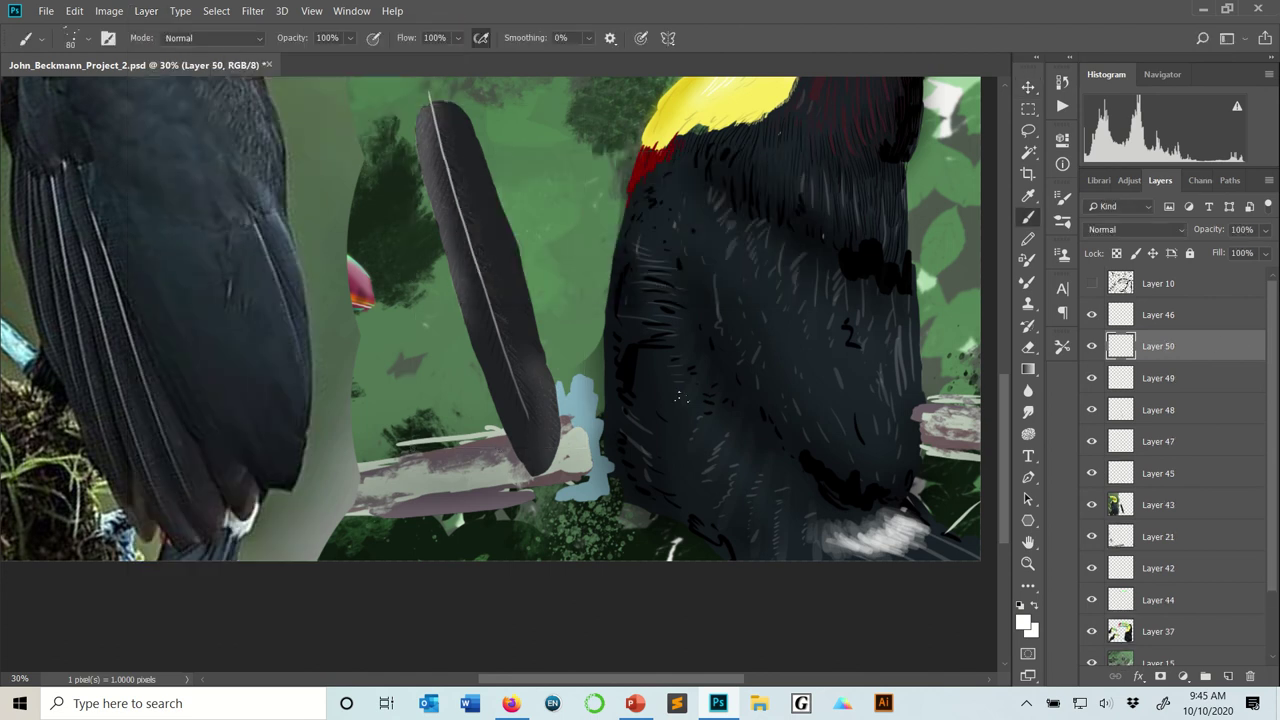
{"action": "right_click", "coordinate": [636, 262]}
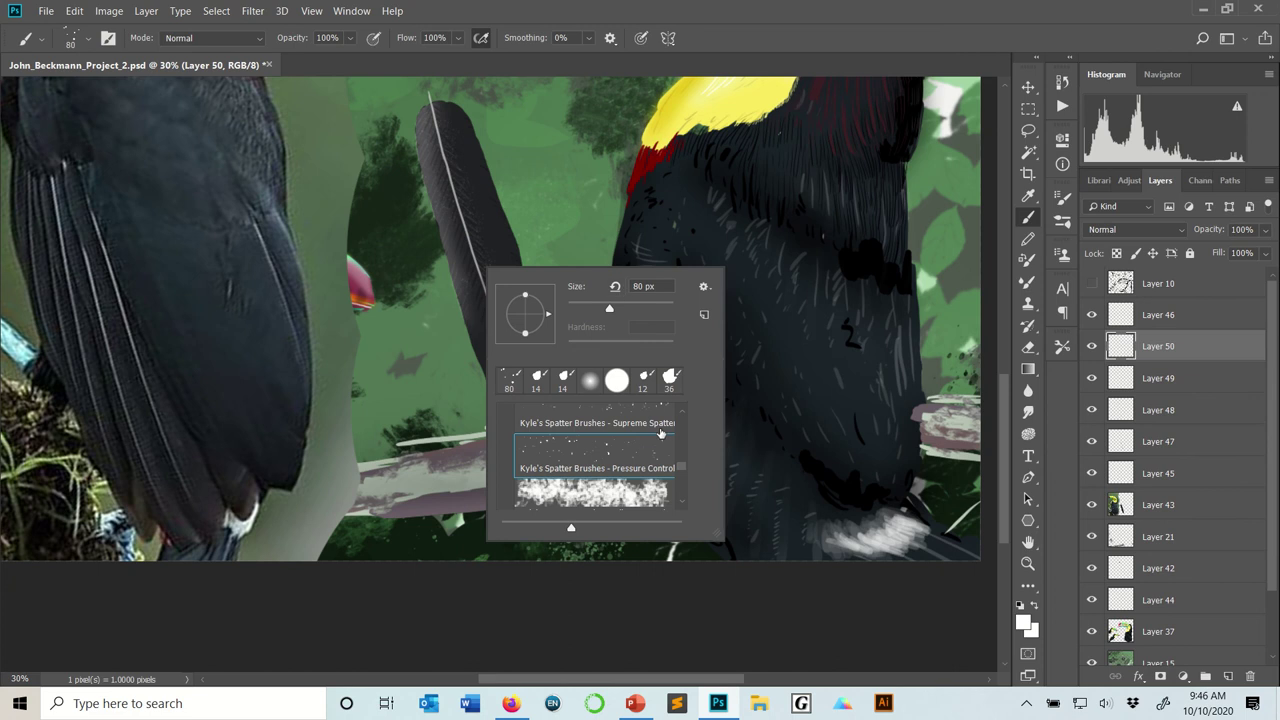
{"action": "scroll", "coordinate": [682, 478], "scroll_direction": "down", "scroll_amount": 2}
{"action": "scroll", "coordinate": [681, 478], "scroll_direction": "up", "scroll_amount": 6}
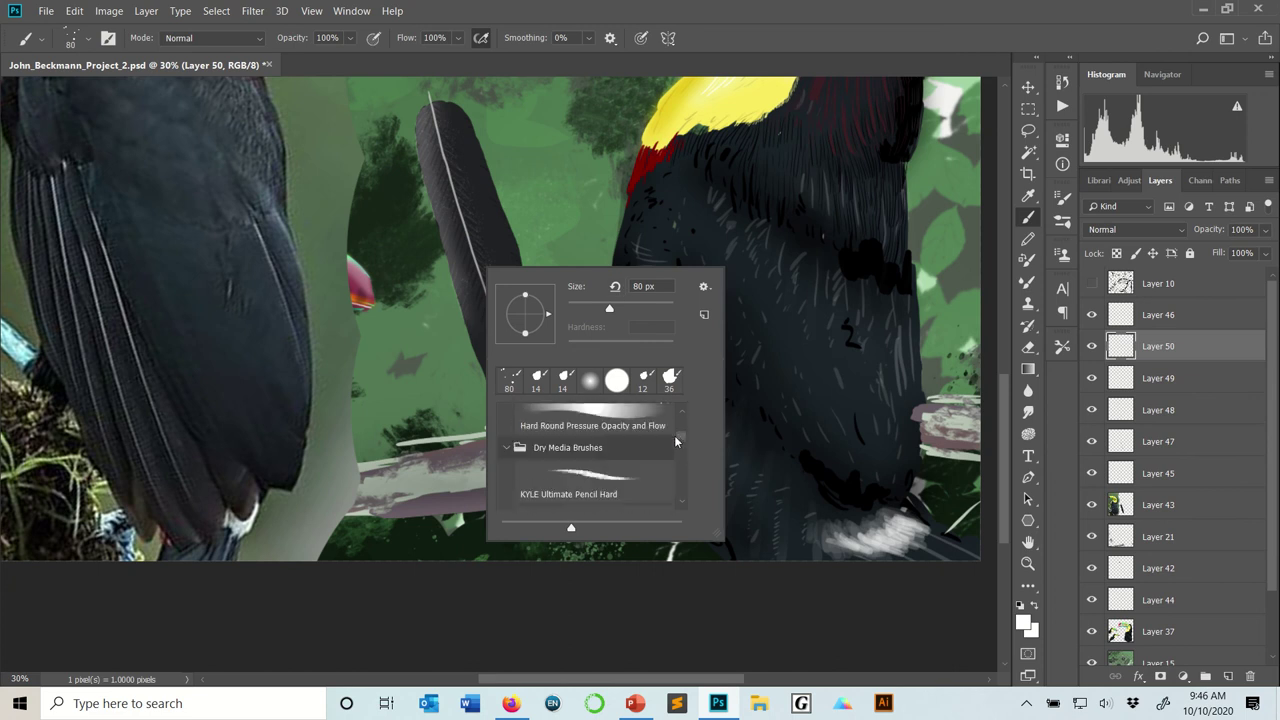
{"action": "left_click_drag", "start_coordinate": [676, 431], "coordinate": [677, 449]}
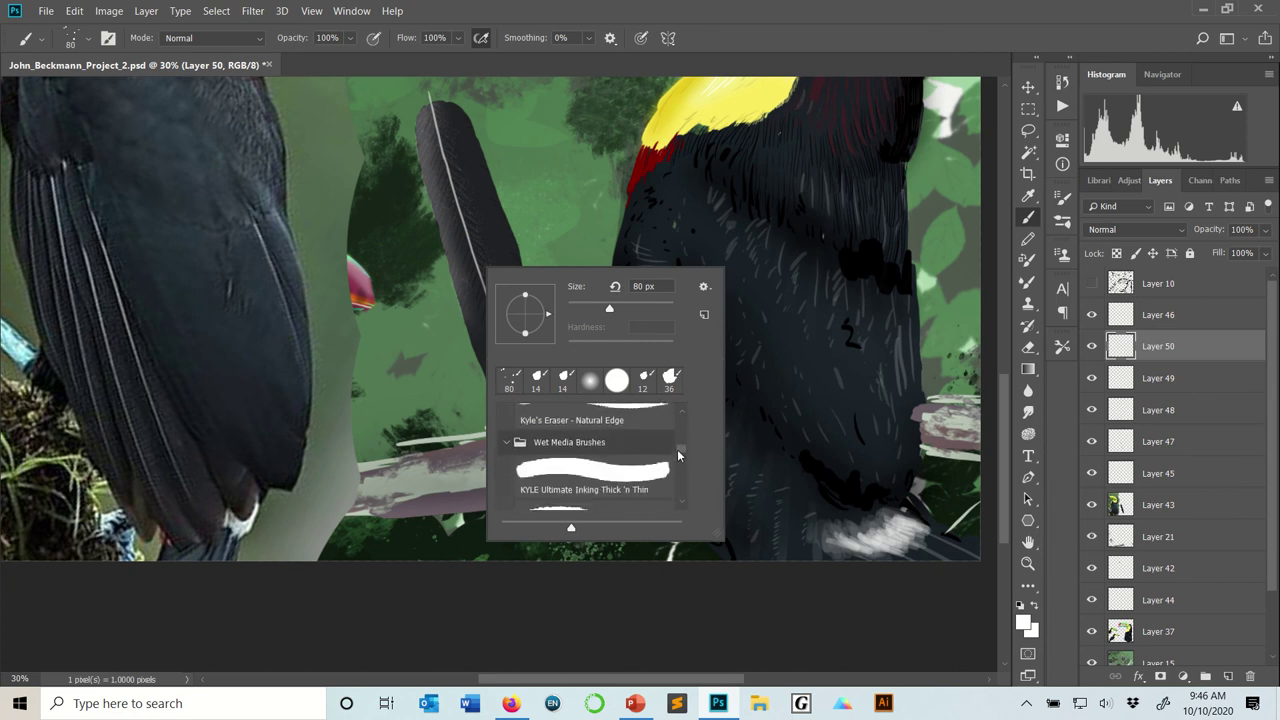
{"action": "left_click", "coordinate": [605, 470]}
{"action": "left_click", "coordinate": [591, 306]}
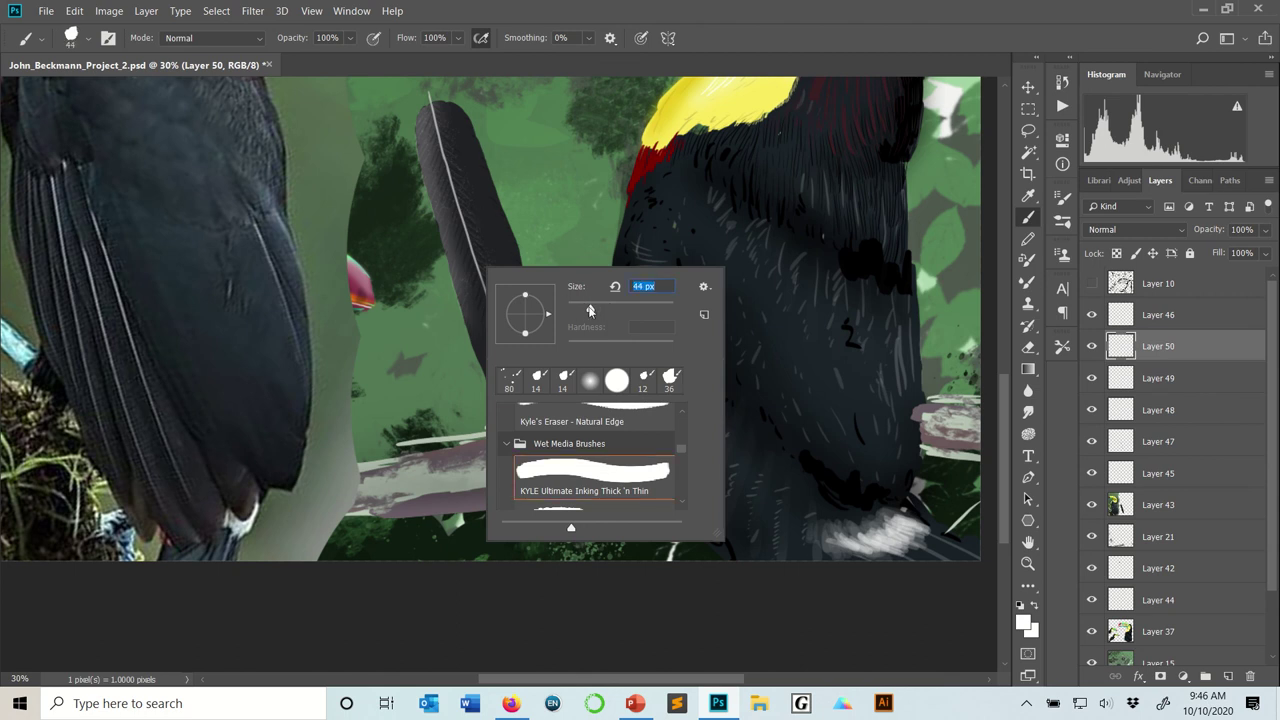
{"action": "left_click_drag", "start_coordinate": [591, 308], "coordinate": [594, 308]}
{"action": "left_click", "coordinate": [352, 38]}
{"action": "left_click", "coordinate": [350, 38]}
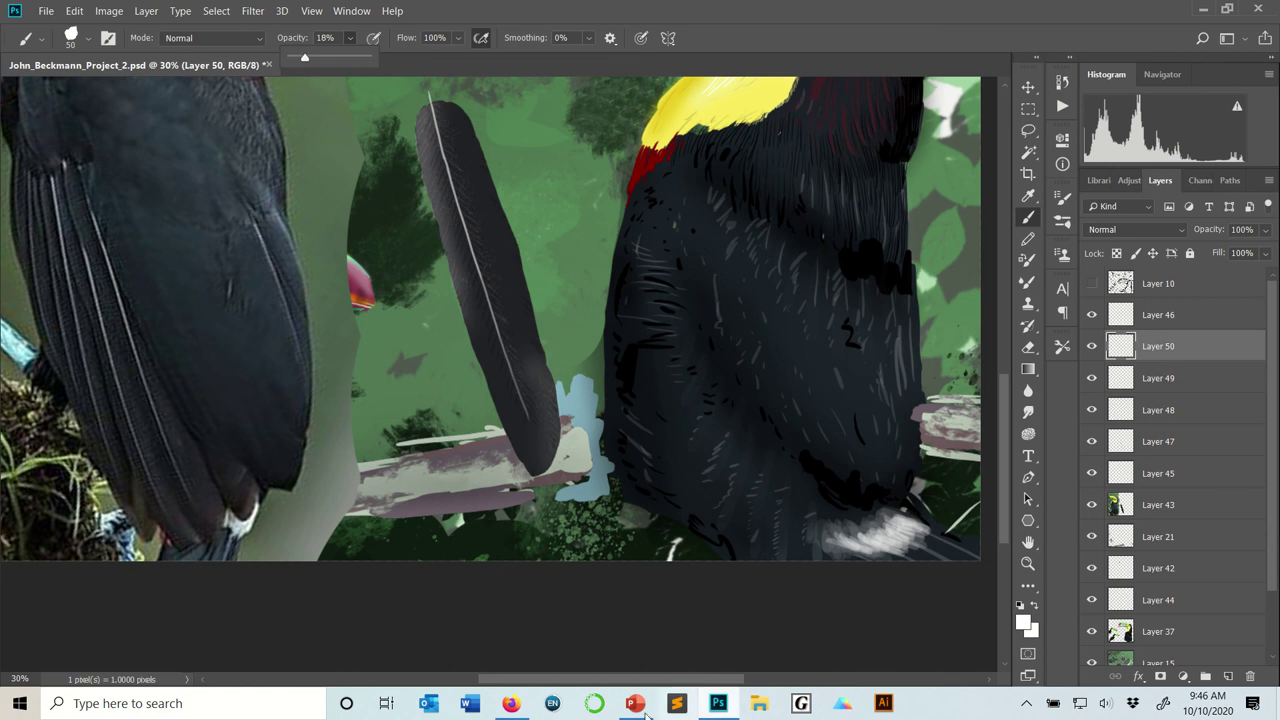
{"action": "left_click", "coordinate": [511, 703]}
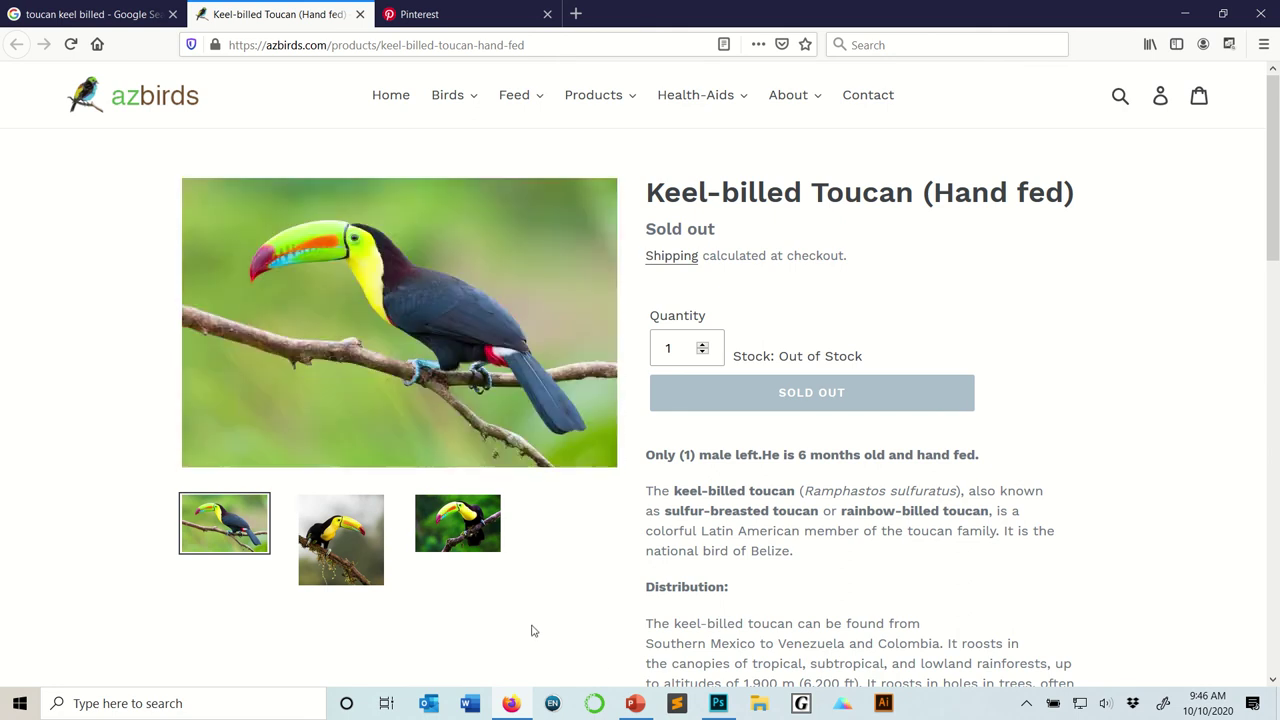
{"action": "left_click", "coordinate": [718, 703]}
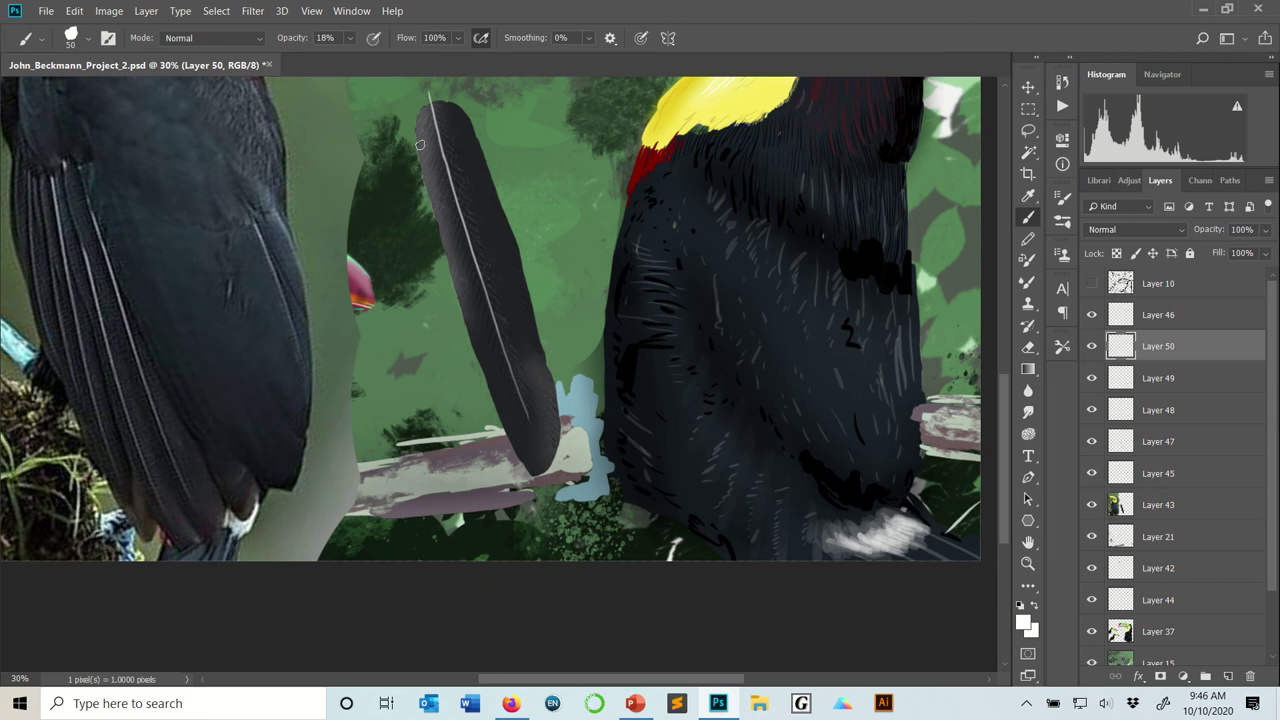
Step: Paint evenly spaced, slanted translucent white bands across both halves of the feather along its whole length
{"action": "mouse_move", "coordinate": [420, 145]}
{"action": "left_mouse_down"}
{"action": "mouse_move", "coordinate": [443, 185]}
{"action": "mouse_move", "coordinate": [445, 168]}
{"action": "mouse_move", "coordinate": [420, 187]}
{"action": "mouse_move", "coordinate": [449, 185]}
{"action": "mouse_move", "coordinate": [424, 200]}
{"action": "mouse_move", "coordinate": [455, 204]}
{"action": "mouse_move", "coordinate": [429, 217]}
{"action": "mouse_move", "coordinate": [475, 255]}
{"action": "mouse_move", "coordinate": [474, 234]}
{"action": "mouse_move", "coordinate": [457, 214]}
{"action": "mouse_move", "coordinate": [444, 234]}
{"action": "mouse_move", "coordinate": [464, 233]}
{"action": "mouse_move", "coordinate": [450, 249]}
{"action": "mouse_move", "coordinate": [475, 261]}
{"action": "mouse_move", "coordinate": [449, 268]}
{"action": "mouse_move", "coordinate": [473, 265]}
{"action": "mouse_move", "coordinate": [465, 317]}
{"action": "mouse_move", "coordinate": [479, 291]}
{"action": "mouse_move", "coordinate": [502, 345]}
{"action": "left_mouse_up"}
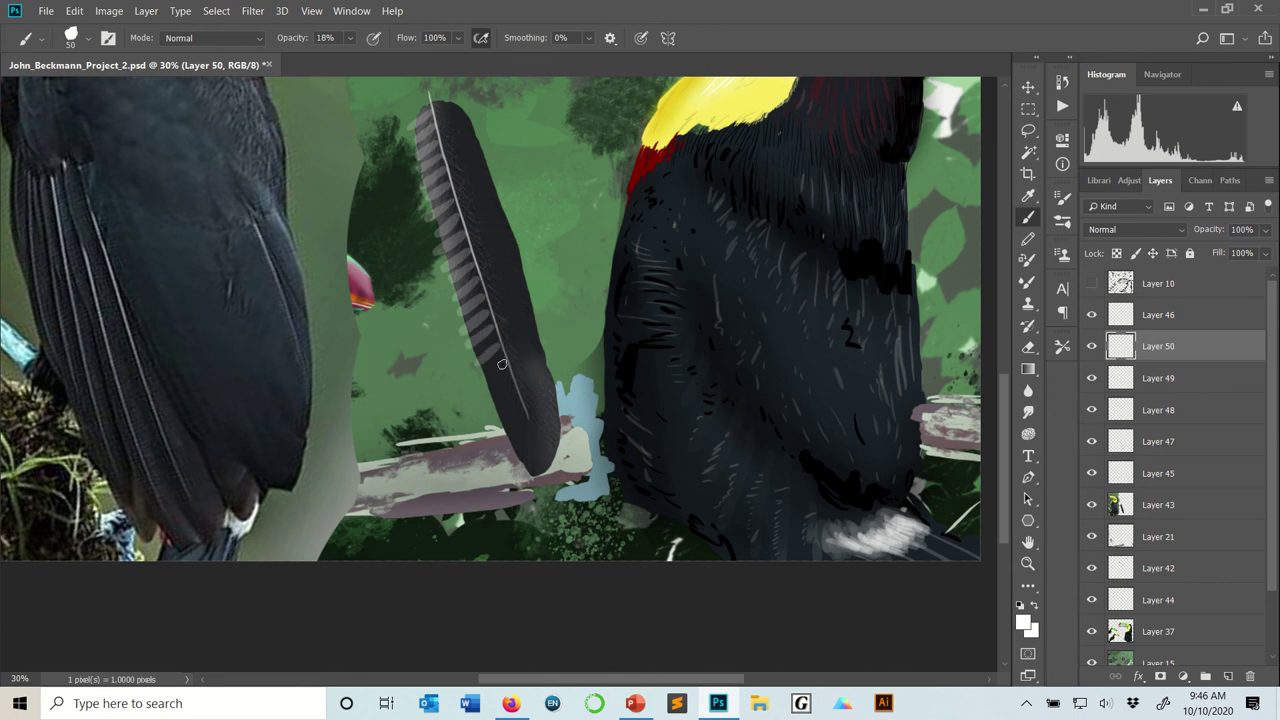
{"action": "mouse_move", "coordinate": [472, 385]}
{"action": "left_mouse_down"}
{"action": "mouse_move", "coordinate": [521, 409]}
{"action": "mouse_move", "coordinate": [516, 434]}
{"action": "mouse_move", "coordinate": [539, 445]}
{"action": "mouse_move", "coordinate": [527, 433]}
{"action": "mouse_move", "coordinate": [515, 450]}
{"action": "mouse_move", "coordinate": [579, 414]}
{"action": "mouse_move", "coordinate": [519, 463]}
{"action": "mouse_move", "coordinate": [556, 437]}
{"action": "left_mouse_up"}
{"action": "left_click_drag", "start_coordinate": [522, 477], "coordinate": [562, 456]}
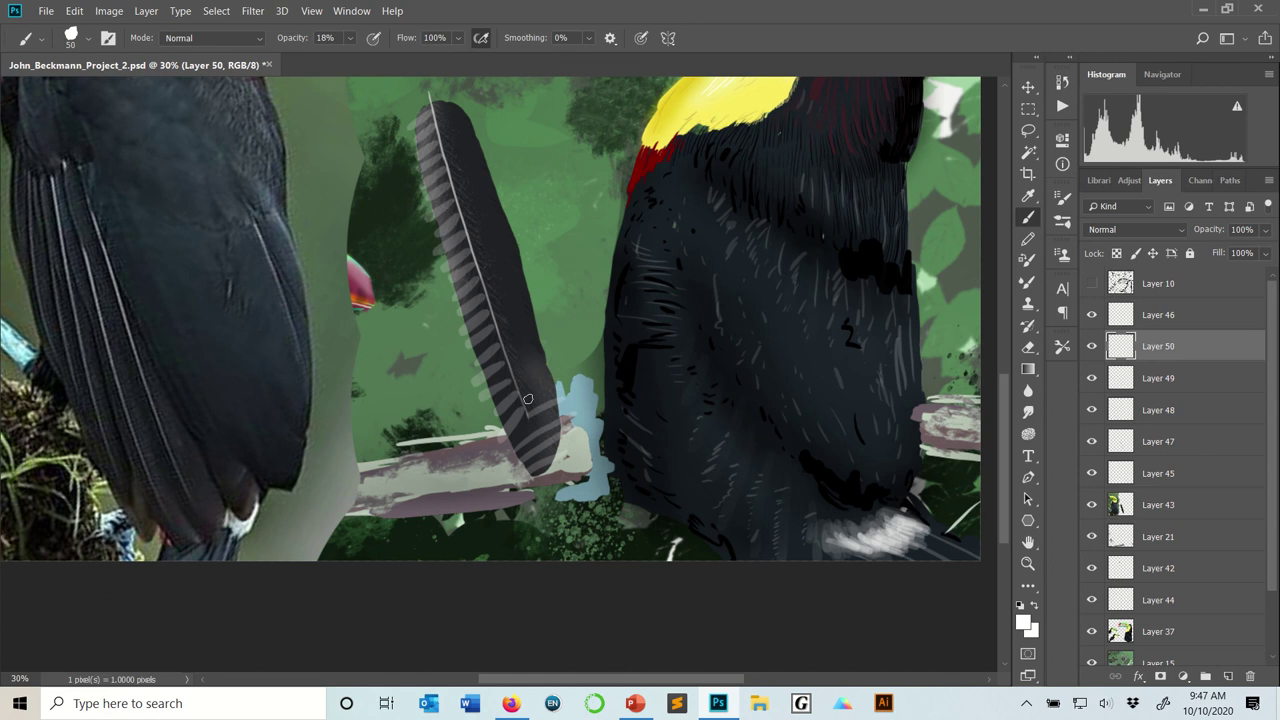
{"action": "mouse_move", "coordinate": [520, 387]}
{"action": "left_mouse_down"}
{"action": "mouse_move", "coordinate": [564, 364]}
{"action": "mouse_move", "coordinate": [515, 373]}
{"action": "mouse_move", "coordinate": [561, 349]}
{"action": "mouse_move", "coordinate": [527, 326]}
{"action": "mouse_move", "coordinate": [507, 360]}
{"action": "mouse_move", "coordinate": [554, 337]}
{"action": "mouse_move", "coordinate": [506, 346]}
{"action": "mouse_move", "coordinate": [546, 326]}
{"action": "mouse_move", "coordinate": [515, 296]}
{"action": "mouse_move", "coordinate": [502, 327]}
{"action": "mouse_move", "coordinate": [543, 296]}
{"action": "mouse_move", "coordinate": [497, 317]}
{"action": "mouse_move", "coordinate": [531, 299]}
{"action": "mouse_move", "coordinate": [522, 266]}
{"action": "mouse_move", "coordinate": [492, 300]}
{"action": "mouse_move", "coordinate": [538, 271]}
{"action": "mouse_move", "coordinate": [486, 285]}
{"action": "mouse_move", "coordinate": [549, 255]}
{"action": "mouse_move", "coordinate": [510, 215]}
{"action": "mouse_move", "coordinate": [484, 265]}
{"action": "mouse_move", "coordinate": [530, 237]}
{"action": "mouse_move", "coordinate": [475, 251]}
{"action": "mouse_move", "coordinate": [537, 216]}
{"action": "mouse_move", "coordinate": [473, 237]}
{"action": "mouse_move", "coordinate": [513, 217]}
{"action": "mouse_move", "coordinate": [475, 216]}
{"action": "mouse_move", "coordinate": [468, 225]}
{"action": "mouse_move", "coordinate": [514, 198]}
{"action": "mouse_move", "coordinate": [489, 162]}
{"action": "mouse_move", "coordinate": [463, 206]}
{"action": "mouse_move", "coordinate": [505, 181]}
{"action": "mouse_move", "coordinate": [458, 192]}
{"action": "mouse_move", "coordinate": [512, 161]}
{"action": "mouse_move", "coordinate": [482, 153]}
{"action": "mouse_move", "coordinate": [455, 178]}
{"action": "mouse_move", "coordinate": [500, 153]}
{"action": "mouse_move", "coordinate": [450, 162]}
{"action": "mouse_move", "coordinate": [485, 147]}
{"action": "mouse_move", "coordinate": [447, 148]}
{"action": "mouse_move", "coordinate": [499, 123]}
{"action": "mouse_move", "coordinate": [443, 131]}
{"action": "mouse_move", "coordinate": [487, 110]}
{"action": "mouse_move", "coordinate": [438, 121]}
{"action": "mouse_move", "coordinate": [468, 104]}
{"action": "mouse_move", "coordinate": [436, 107]}
{"action": "mouse_move", "coordinate": [470, 93]}
{"action": "left_mouse_up"}
{"action": "mouse_move", "coordinate": [511, 12]}
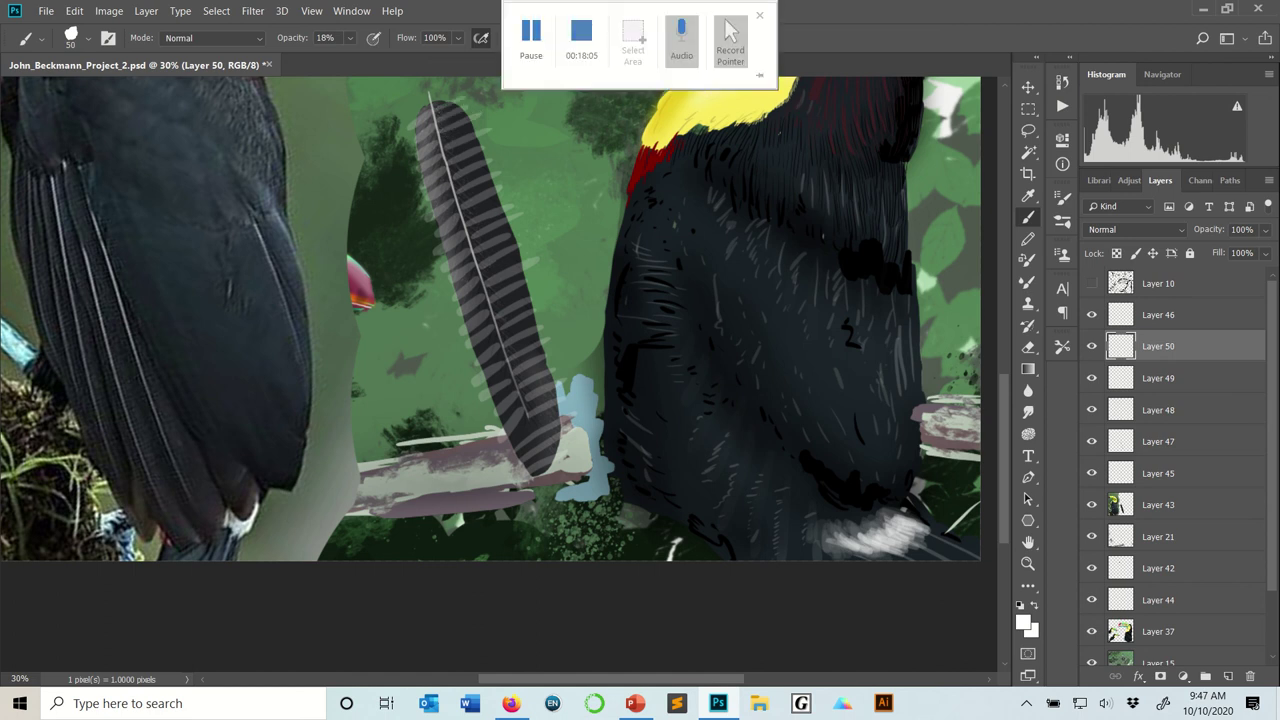
Step: Erase the band ends that spill outside the feather's outline with a 58 px Soft Round eraser at 100% opacity
{"action": "key", "text": "e"}
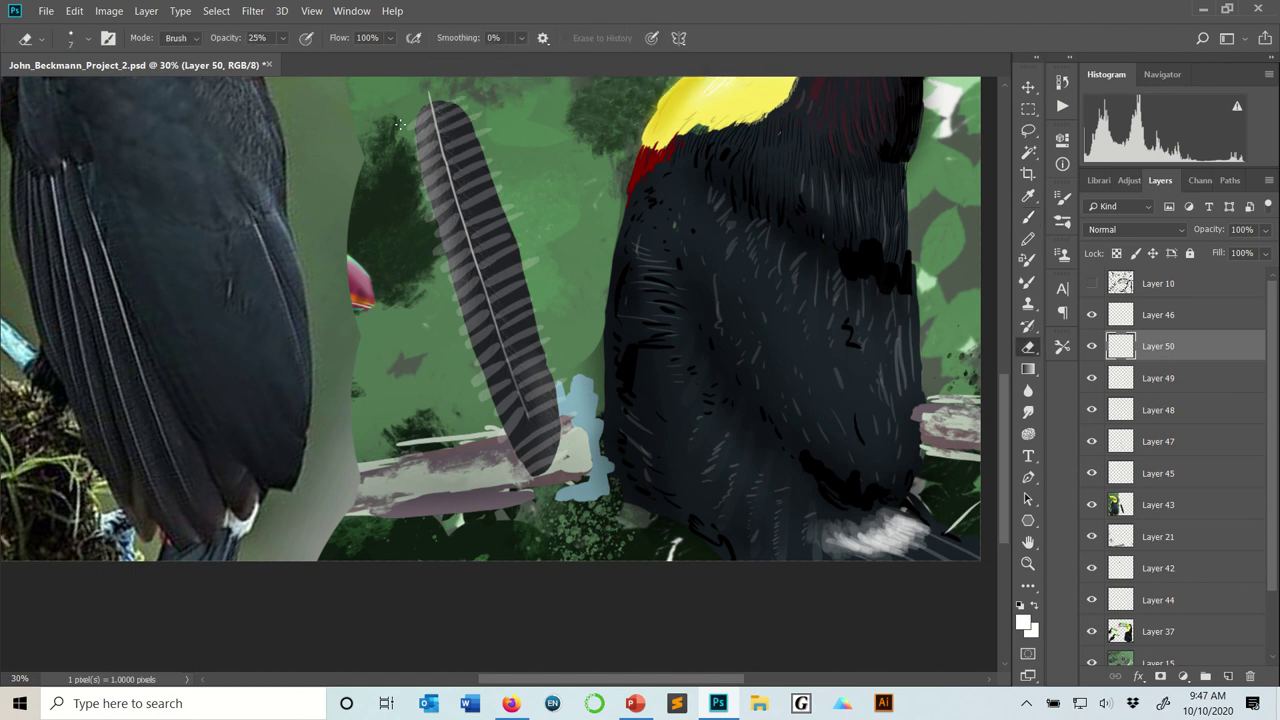
{"action": "right_click", "coordinate": [466, 193]}
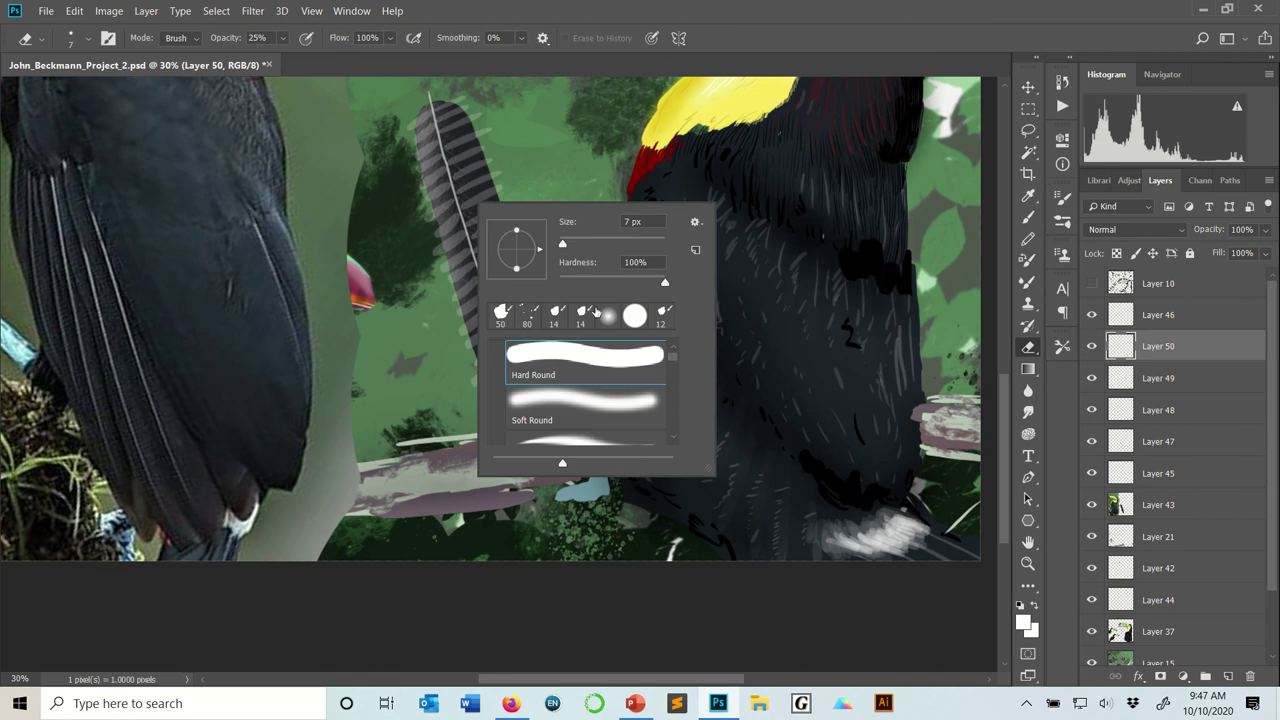
{"action": "left_click_drag", "start_coordinate": [563, 244], "coordinate": [589, 244]}
{"action": "left_click", "coordinate": [607, 316]}
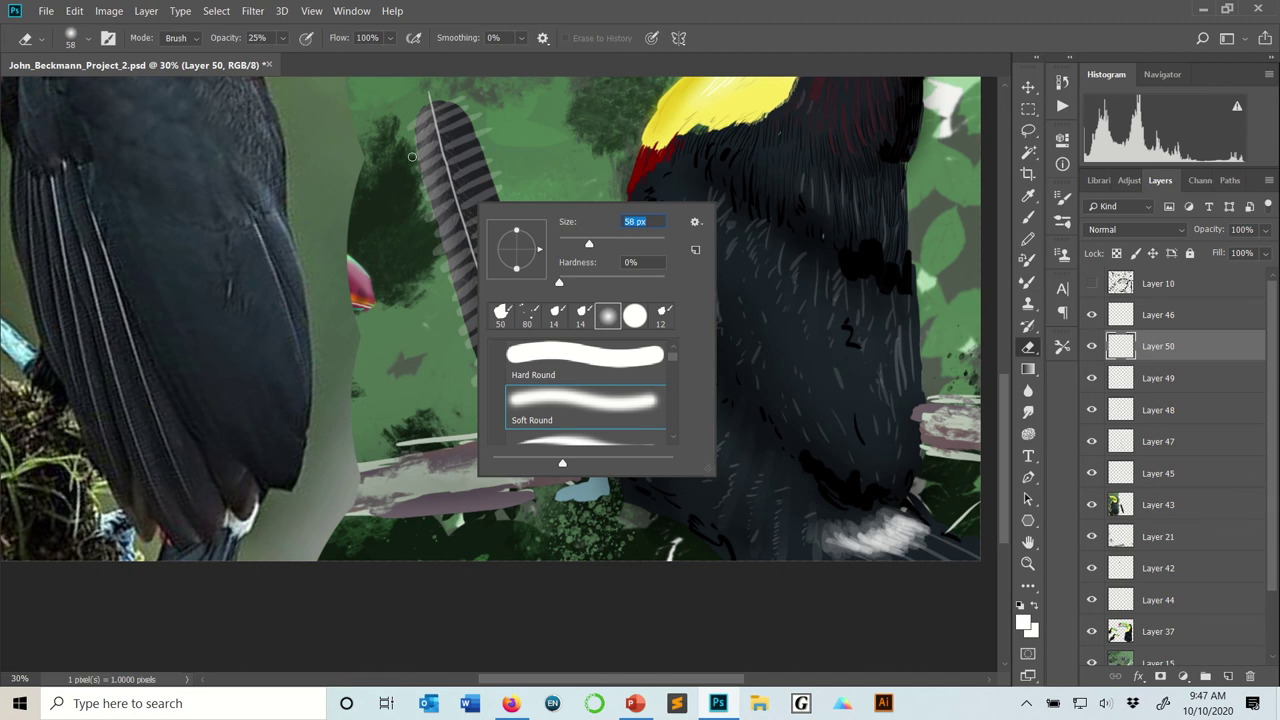
{"action": "left_click", "coordinate": [282, 38]}
{"action": "left_click_drag", "start_coordinate": [287, 57], "coordinate": [508, 63]}
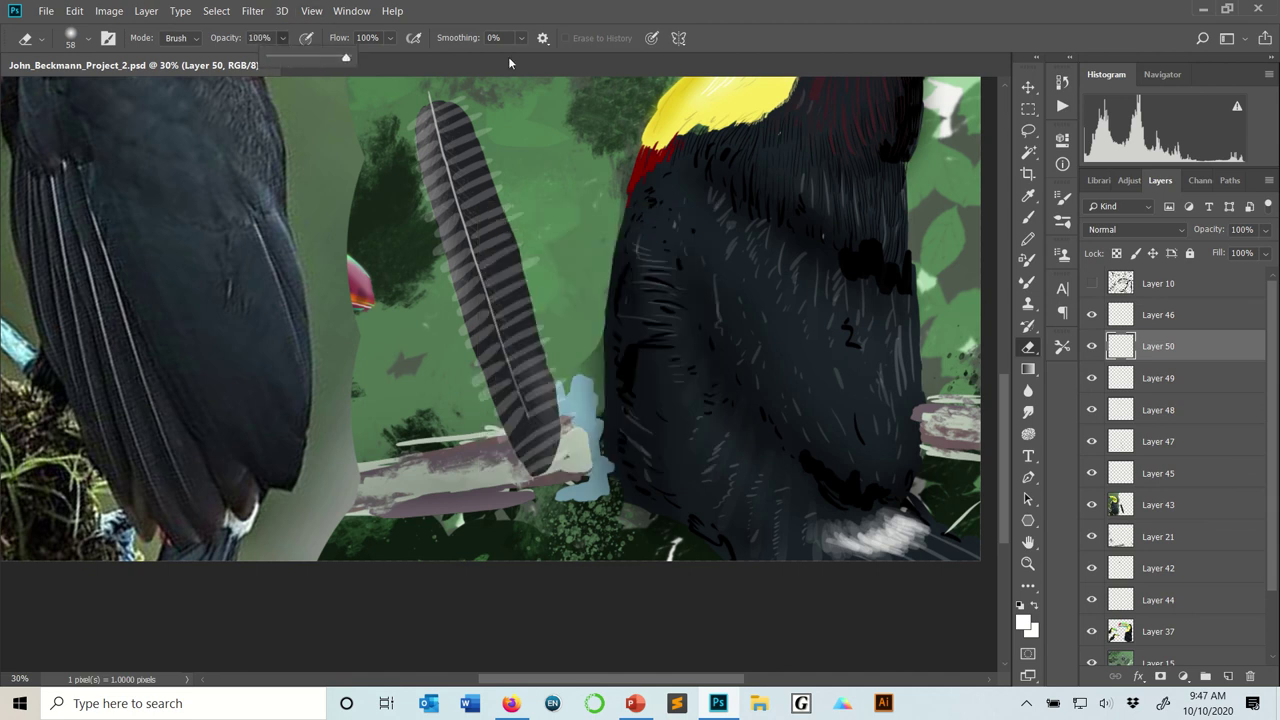
{"action": "left_click", "coordinate": [401, 128]}
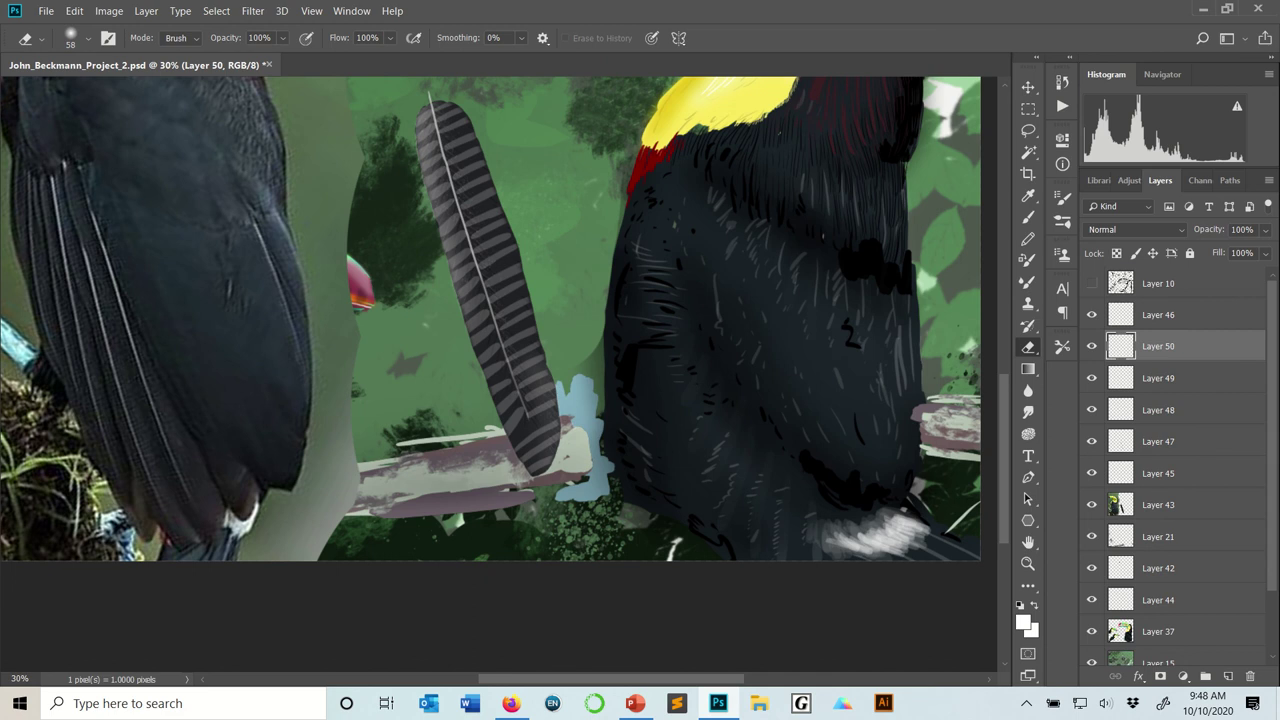
Step: Lower the opacity of the white band layer to 21%
{"action": "left_click", "coordinate": [1266, 230]}
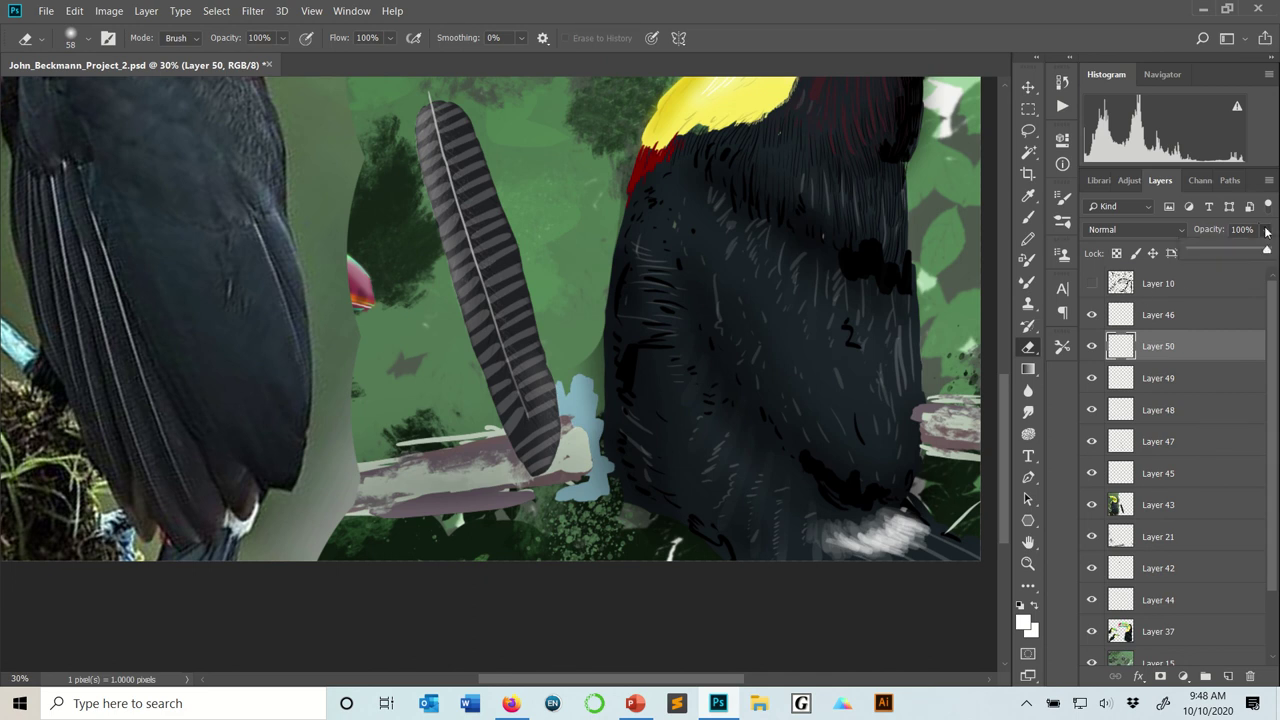
{"action": "left_click", "coordinate": [1206, 250]}
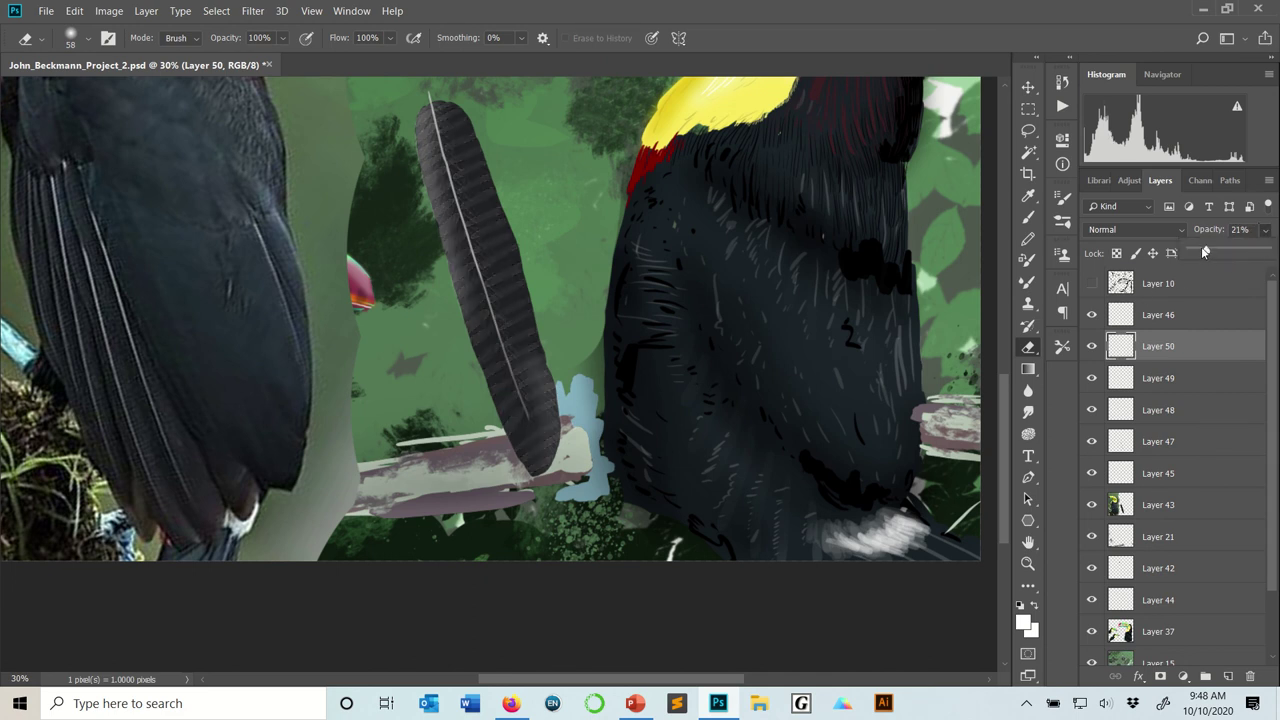
Step: Reduce the white band layer's opacity to 16%
{"action": "left_click_drag", "start_coordinate": [1206, 252], "coordinate": [1202, 253]}
{"action": "left_click_drag", "start_coordinate": [1201, 252], "coordinate": [1204, 252]}
{"action": "left_click", "coordinate": [581, 192]}
Step: Soften the bands along the feather's lower right edge with a 161 px Soft Round eraser at 26% opacity
{"action": "left_click", "coordinate": [245, 57]}
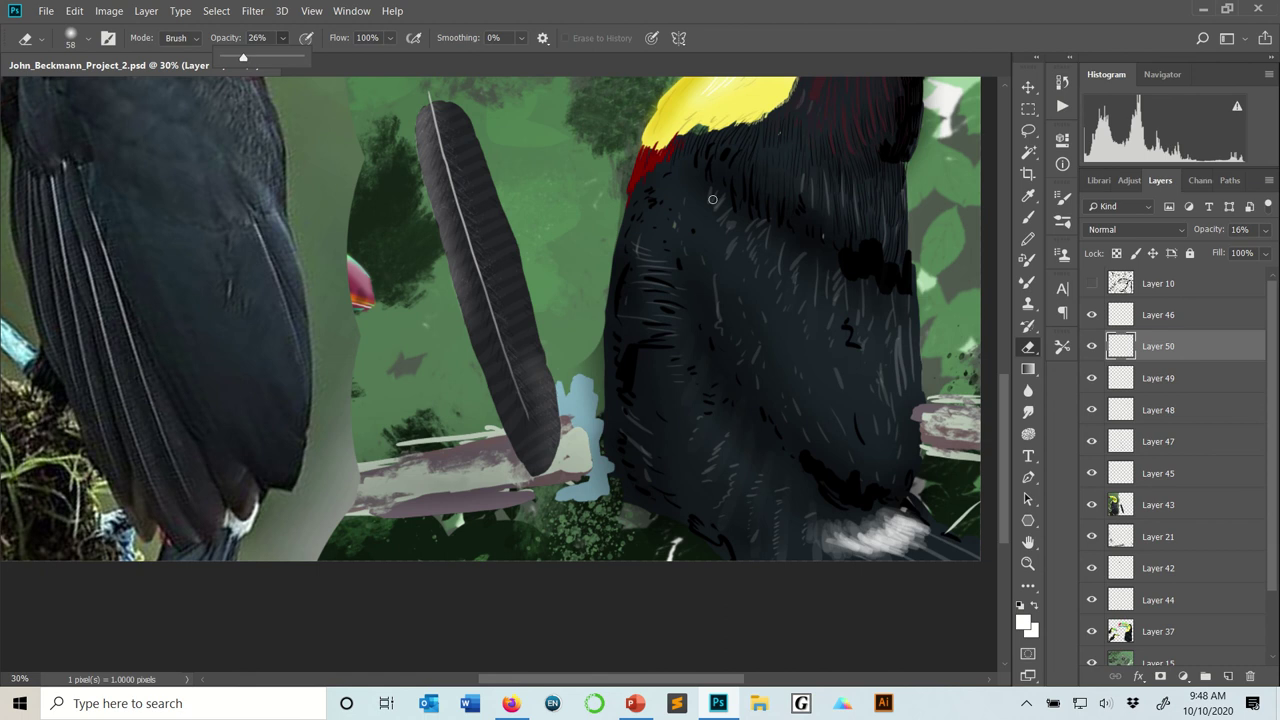
{"action": "right_click", "coordinate": [571, 281]}
{"action": "left_click", "coordinate": [713, 318]}
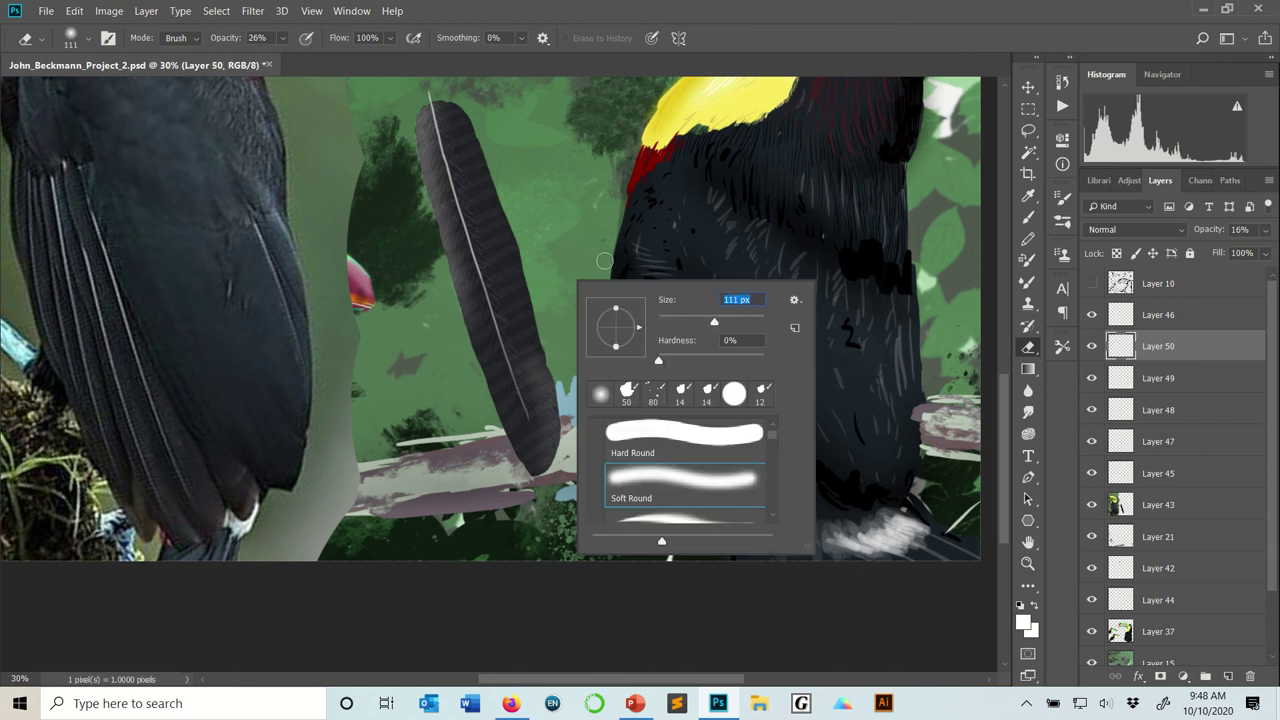
{"action": "left_click", "coordinate": [729, 319]}
{"action": "left_click", "coordinate": [529, 370]}
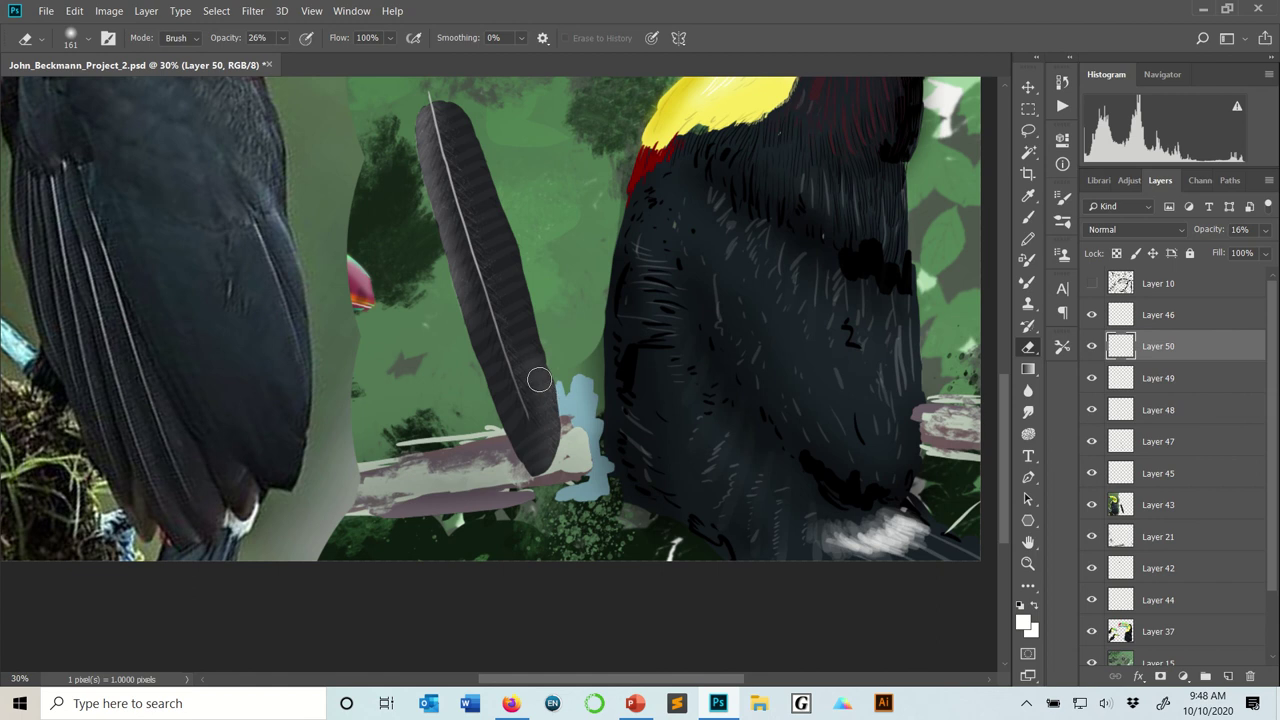
{"action": "mouse_move", "coordinate": [539, 379]}
{"action": "left_mouse_down"}
{"action": "mouse_move", "coordinate": [539, 449]}
{"action": "mouse_move", "coordinate": [519, 420]}
{"action": "mouse_move", "coordinate": [559, 333]}
{"action": "left_mouse_up"}
Step: Compare the feather with and without its white band layer and its white shaft layer
{"action": "left_click", "coordinate": [1091, 348]}
{"action": "left_click", "coordinate": [1091, 348]}
{"action": "left_click", "coordinate": [1028, 87]}
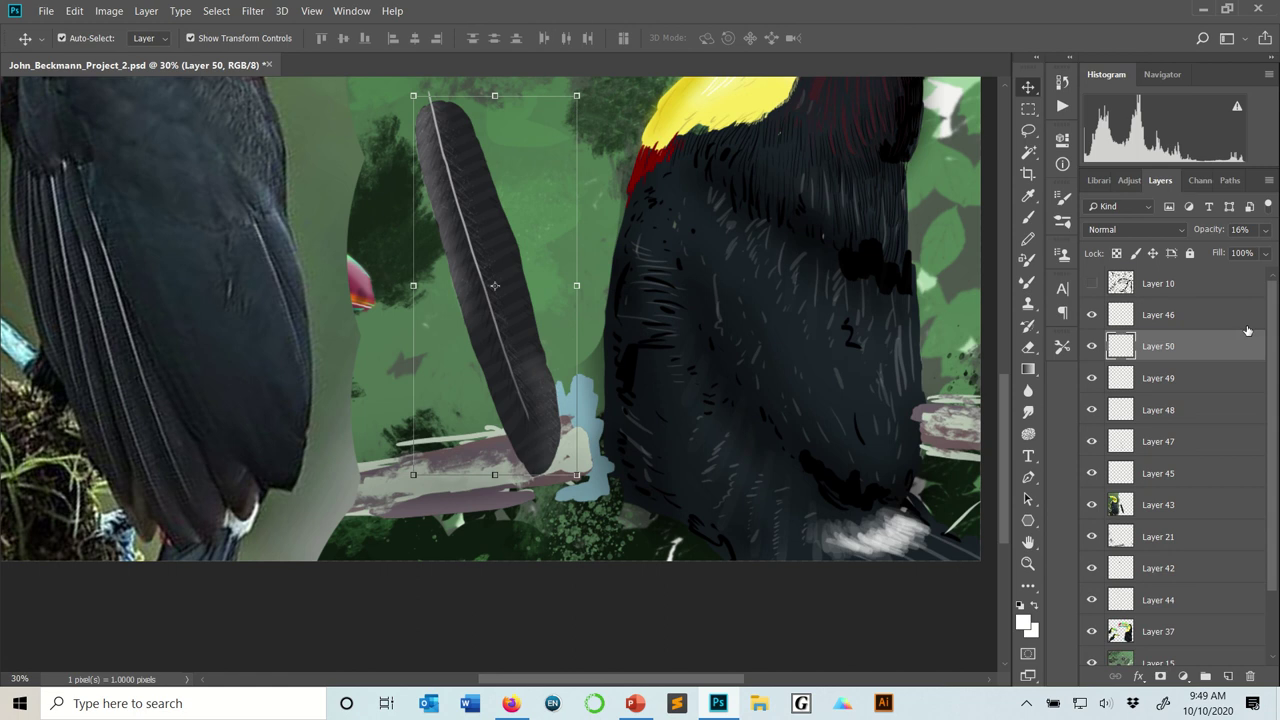
{"action": "left_click", "coordinate": [1093, 316]}
{"action": "left_click", "coordinate": [1093, 316]}
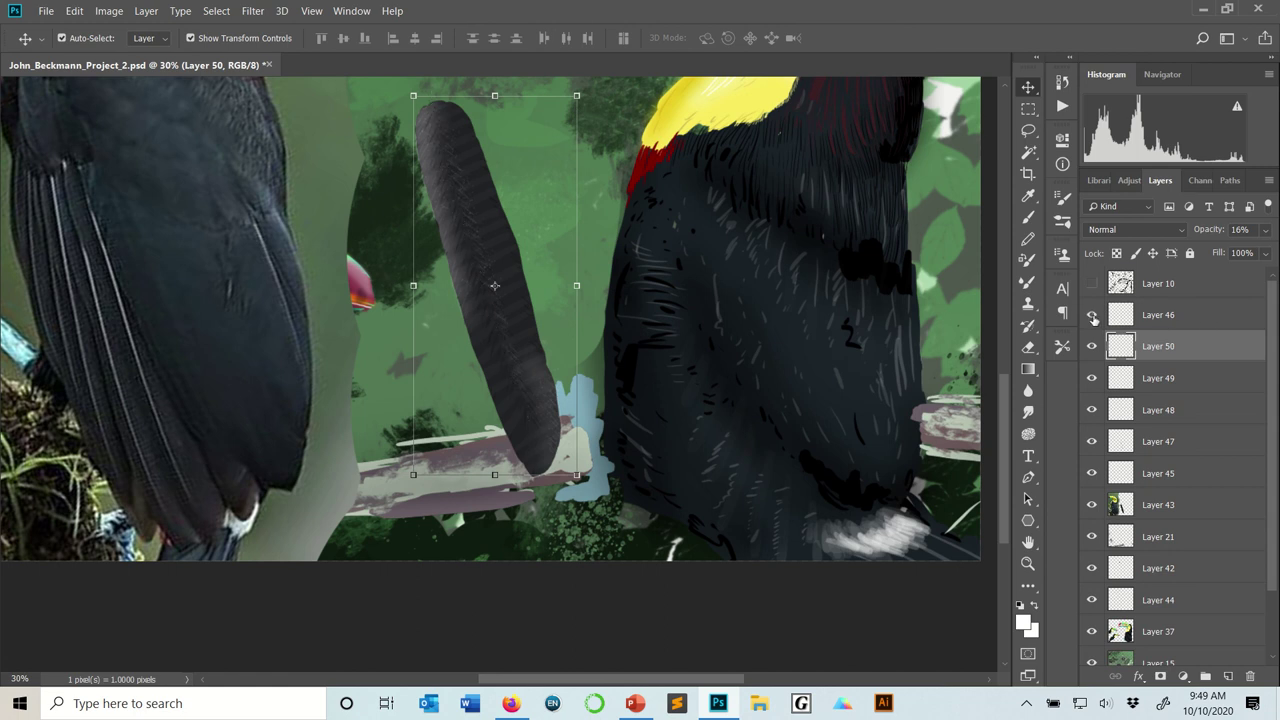
{"action": "left_click", "coordinate": [1093, 316]}
Step: Merge all the feather layers, from the shaft on Layer 46 down to Layer 45, into a single layer
{"action": "left_click", "coordinate": [1159, 316]}
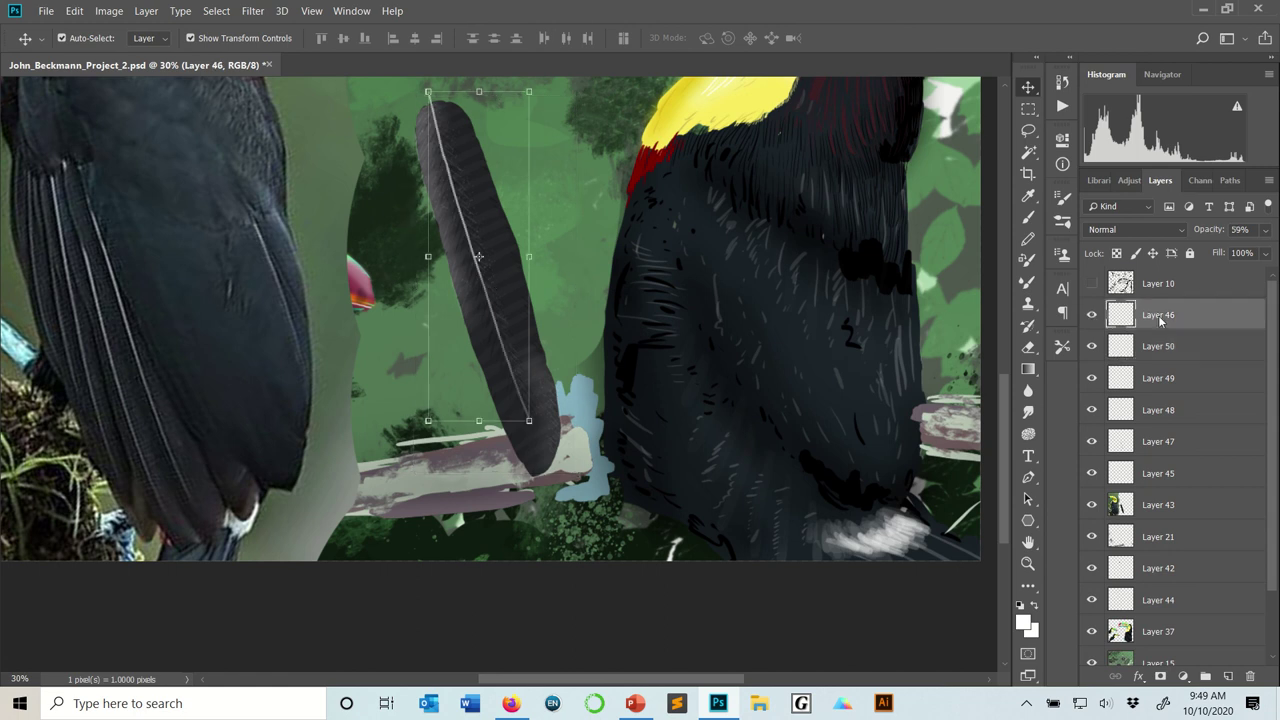
{"action": "right_click", "coordinate": [1159, 316]}
{"action": "left_click", "coordinate": [985, 478]}
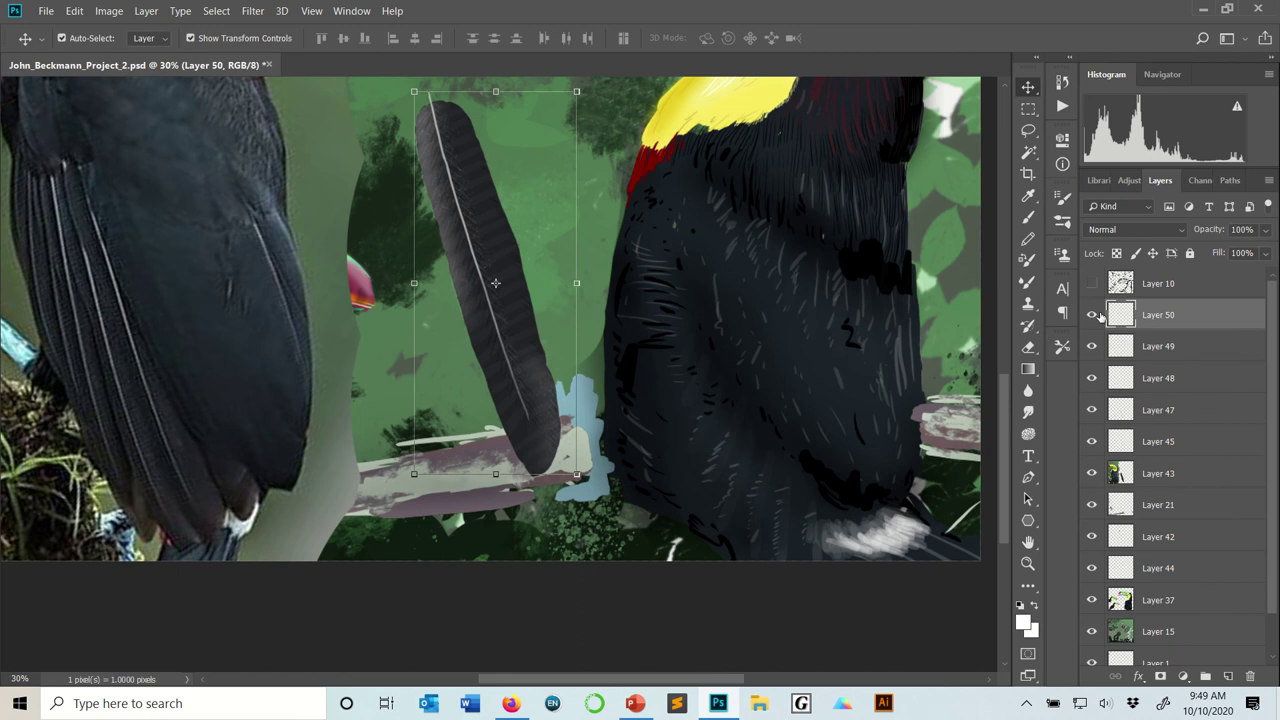
{"action": "left_click", "coordinate": [1092, 443]}
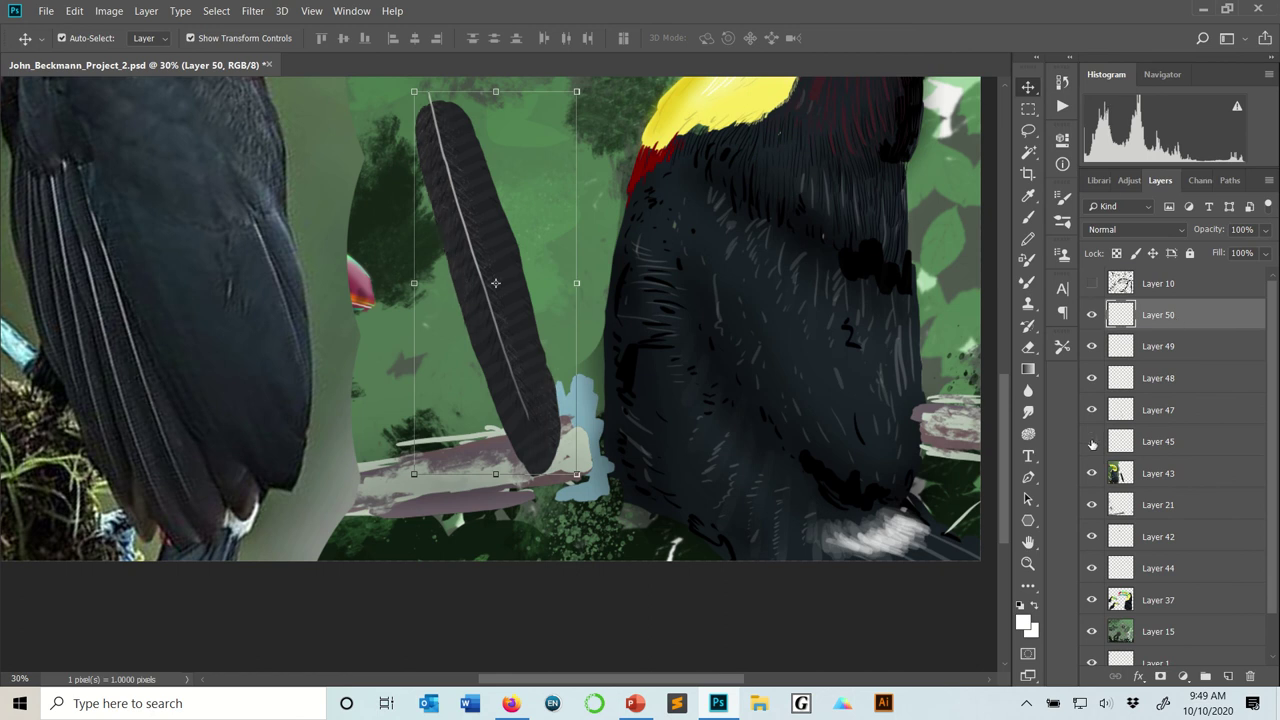
{"action": "left_click", "coordinate": [1092, 443]}
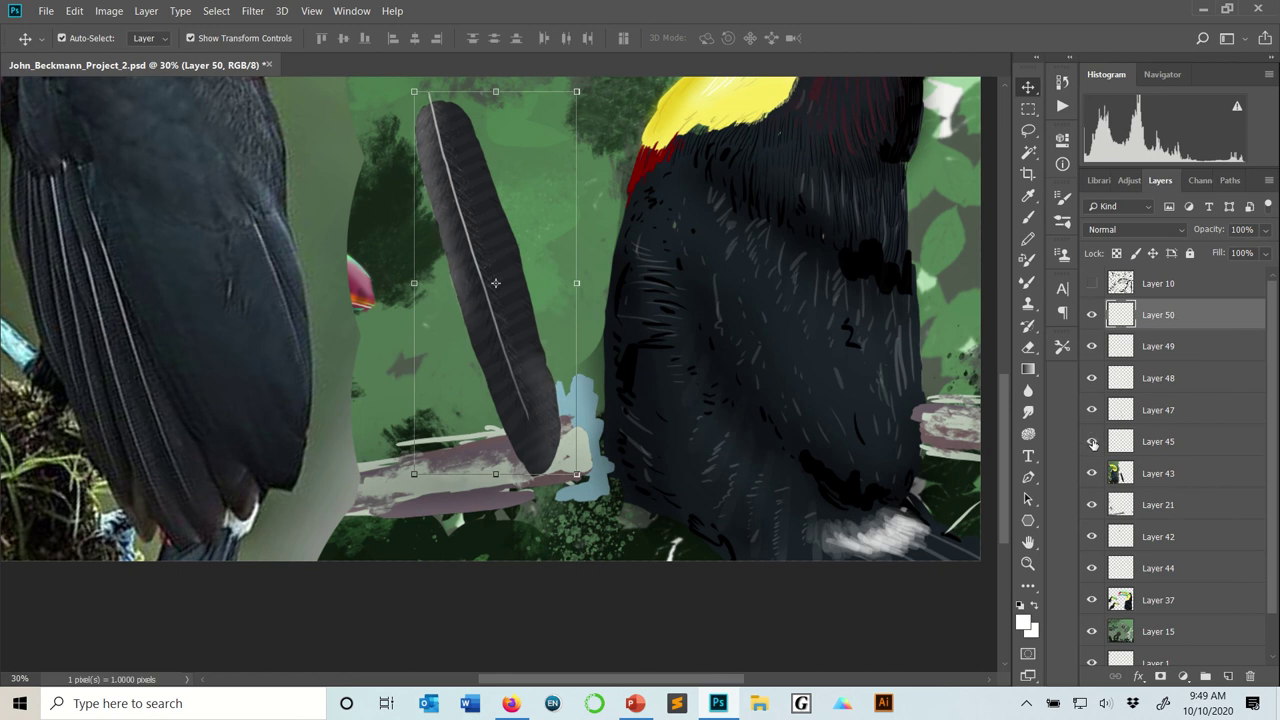
{"action": "left_click", "coordinate": [1158, 443], "text": "shift"}
{"action": "right_click", "coordinate": [1160, 350]}
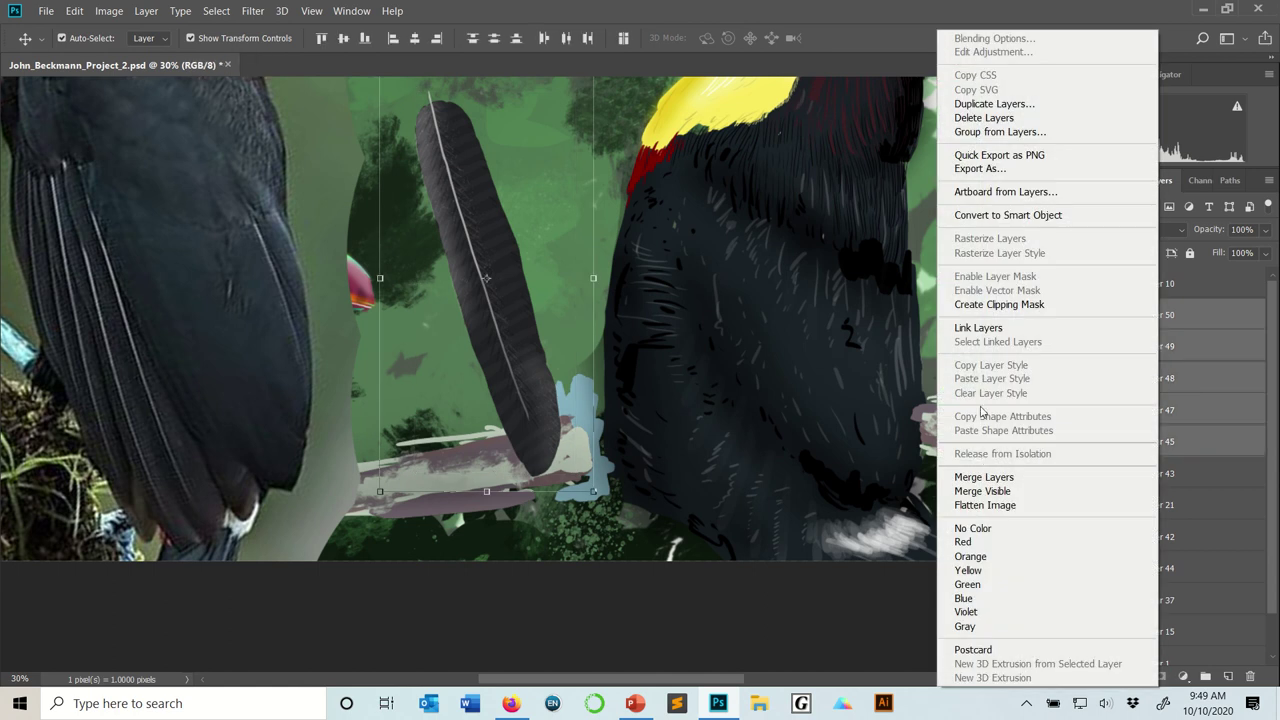
{"action": "left_click", "coordinate": [984, 478]}
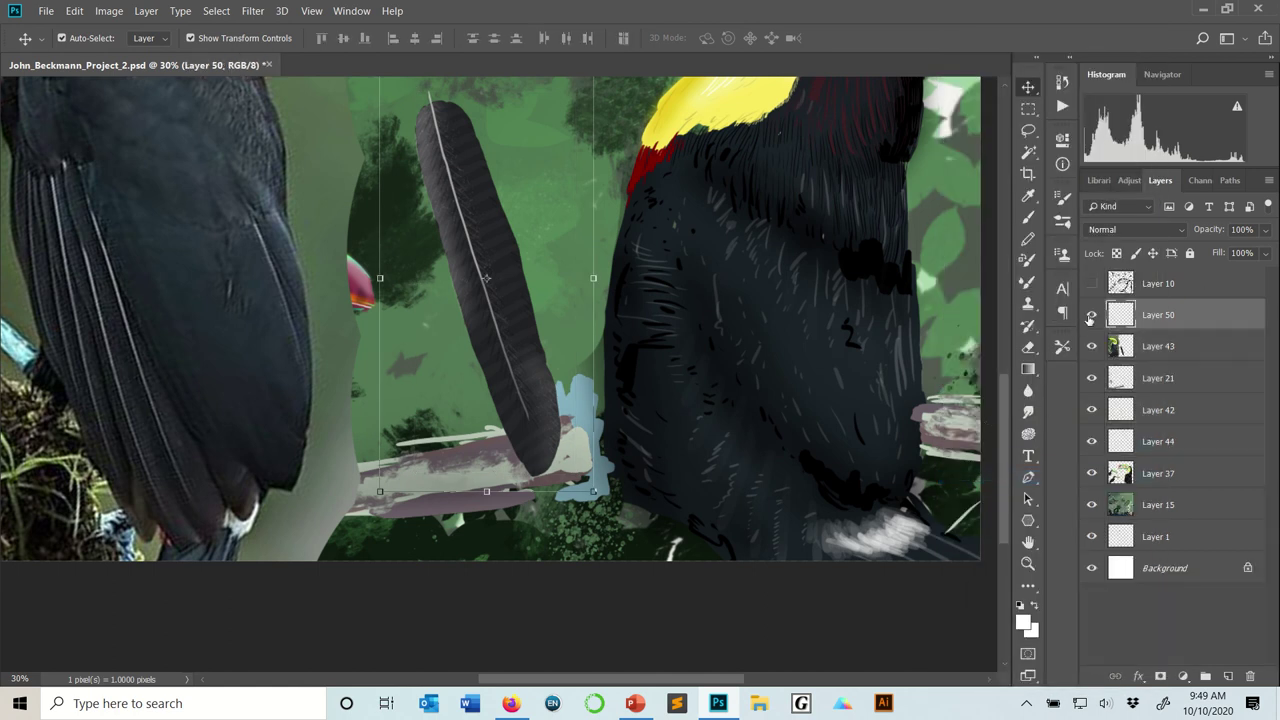
{"action": "left_click", "coordinate": [1091, 316]}
{"action": "left_click", "coordinate": [1091, 316]}
{"action": "right_click", "coordinate": [1176, 317]}
{"action": "key", "text": "Escape"}
{"action": "left_click", "coordinate": [1155, 349]}
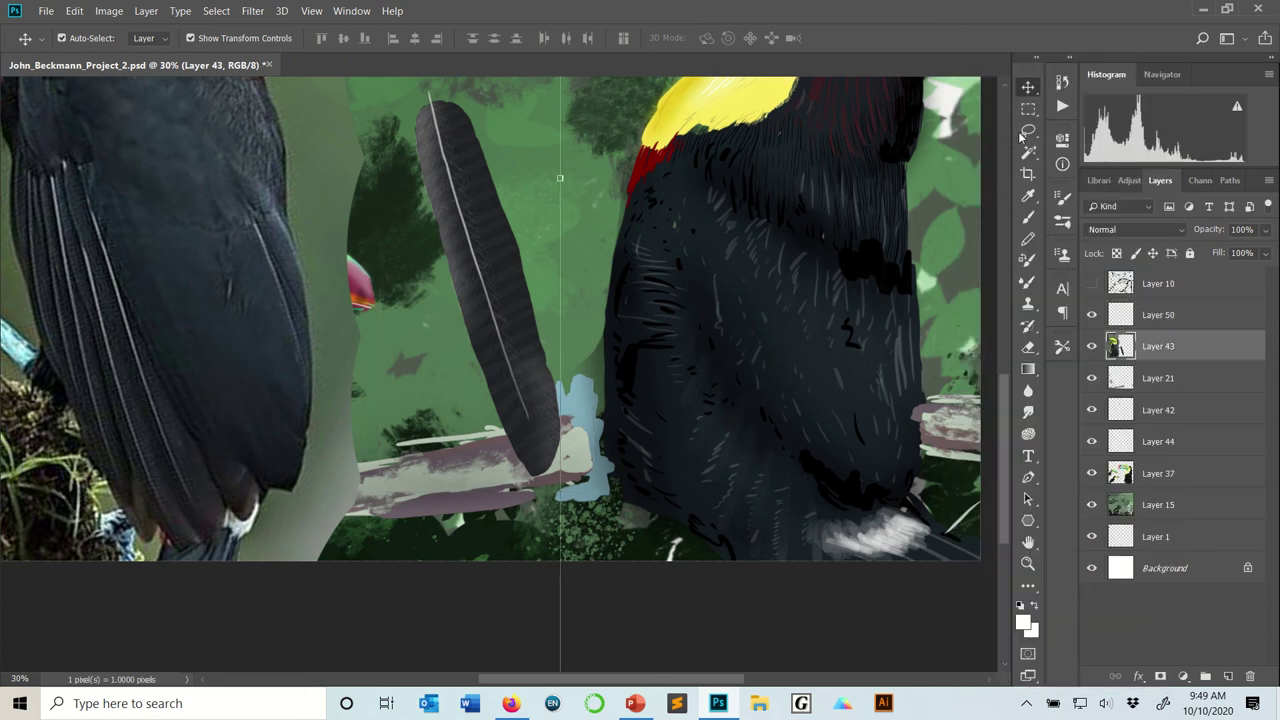
{"action": "left_click", "coordinate": [1024, 129]}
{"action": "left_click", "coordinate": [1027, 87]}
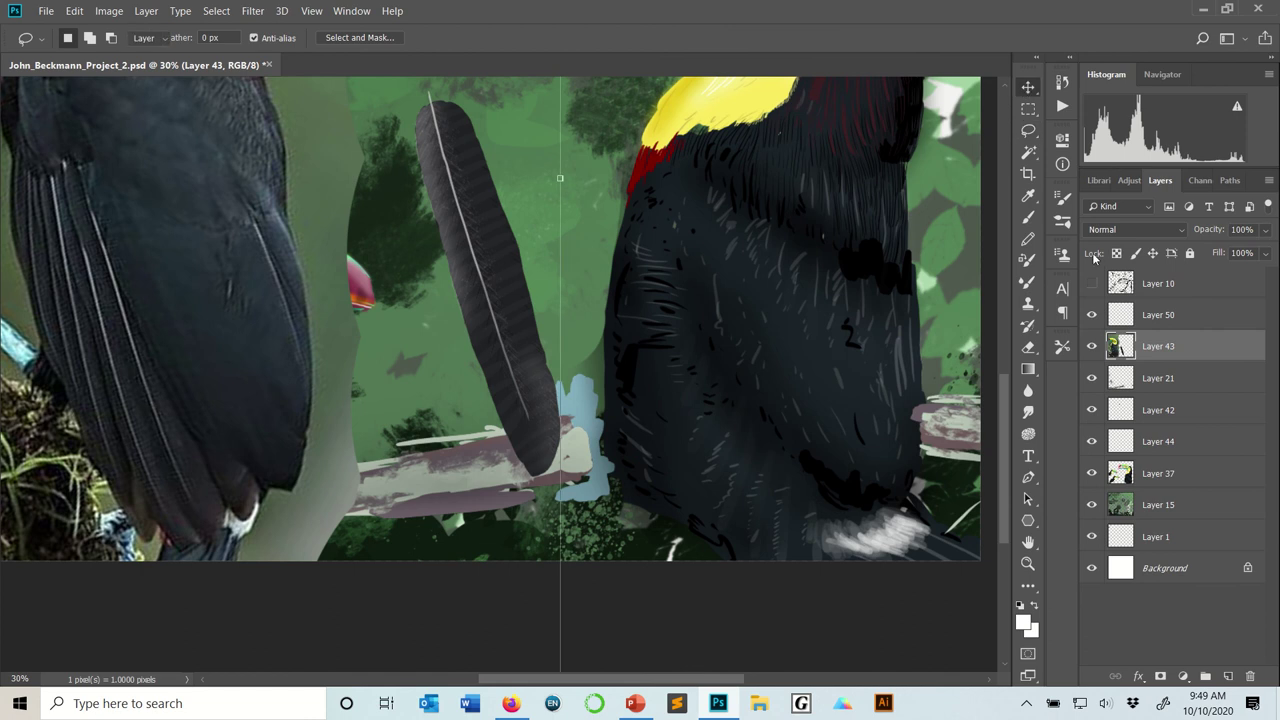
{"action": "left_click", "coordinate": [1158, 318]}
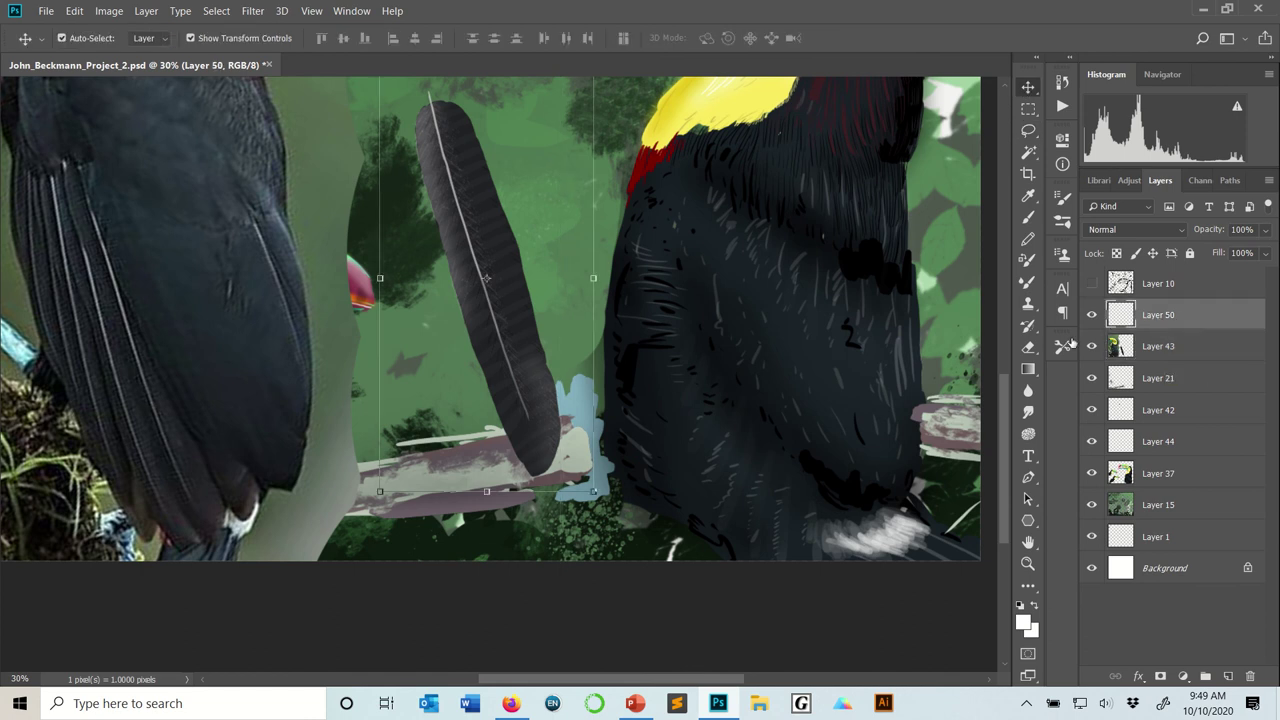
{"action": "right_click", "coordinate": [1070, 343]}
{"action": "key", "text": "Escape"}
{"action": "key", "text": "ctrl+e"}
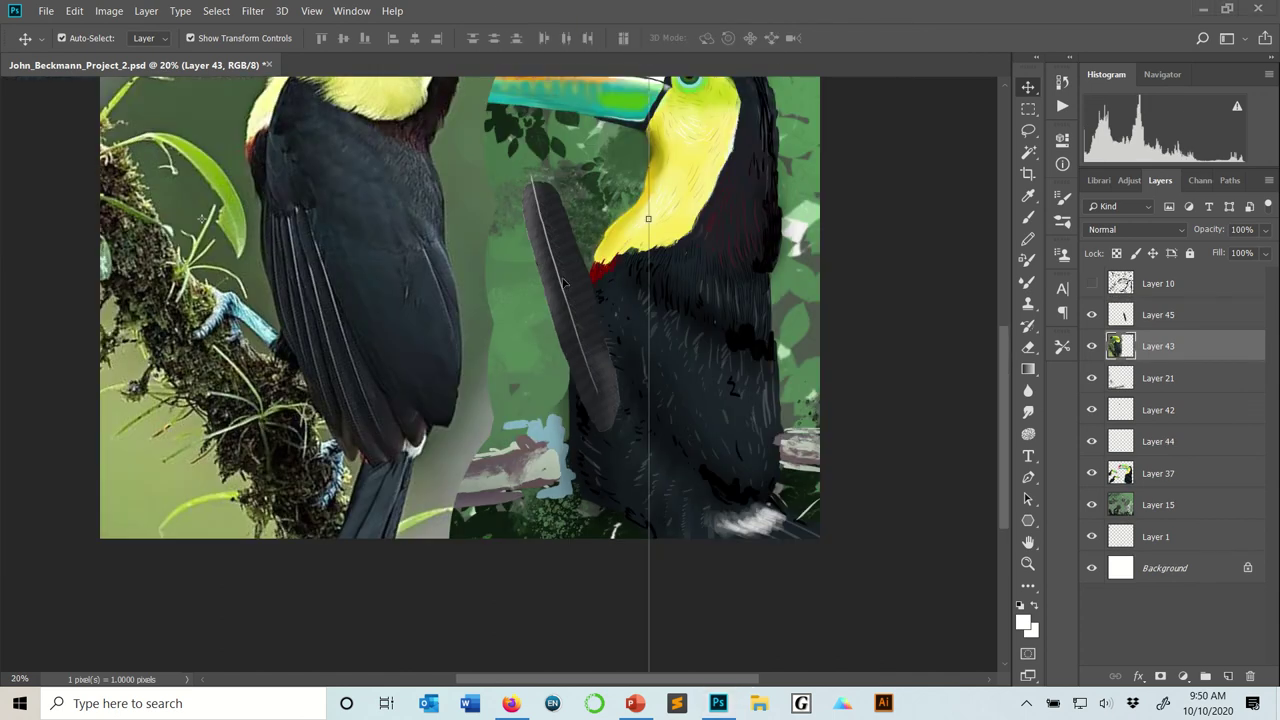
Step: Move the merged feather onto the painted toucan's wing and rotate it about 6° clockwise
{"action": "left_click", "coordinate": [578, 285]}
{"action": "left_click_drag", "start_coordinate": [570, 240], "coordinate": [672, 345]}
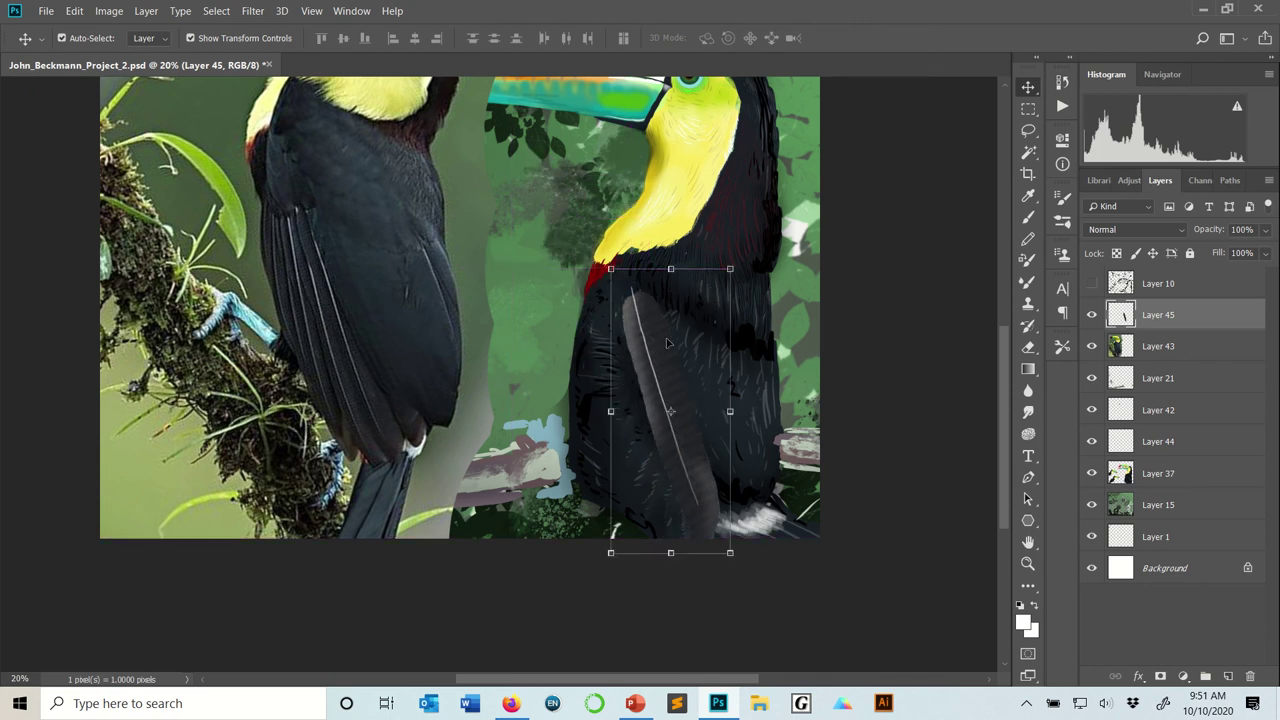
{"action": "scroll", "coordinate": [655, 310], "scroll_direction": "down", "scroll_amount": 1}
{"action": "scroll", "coordinate": [648, 293], "scroll_direction": "up", "scroll_amount": 1}
{"action": "scroll", "coordinate": [648, 293], "scroll_direction": "up", "scroll_amount": 1}
{"action": "left_click_drag", "start_coordinate": [746, 256], "coordinate": [756, 267]}
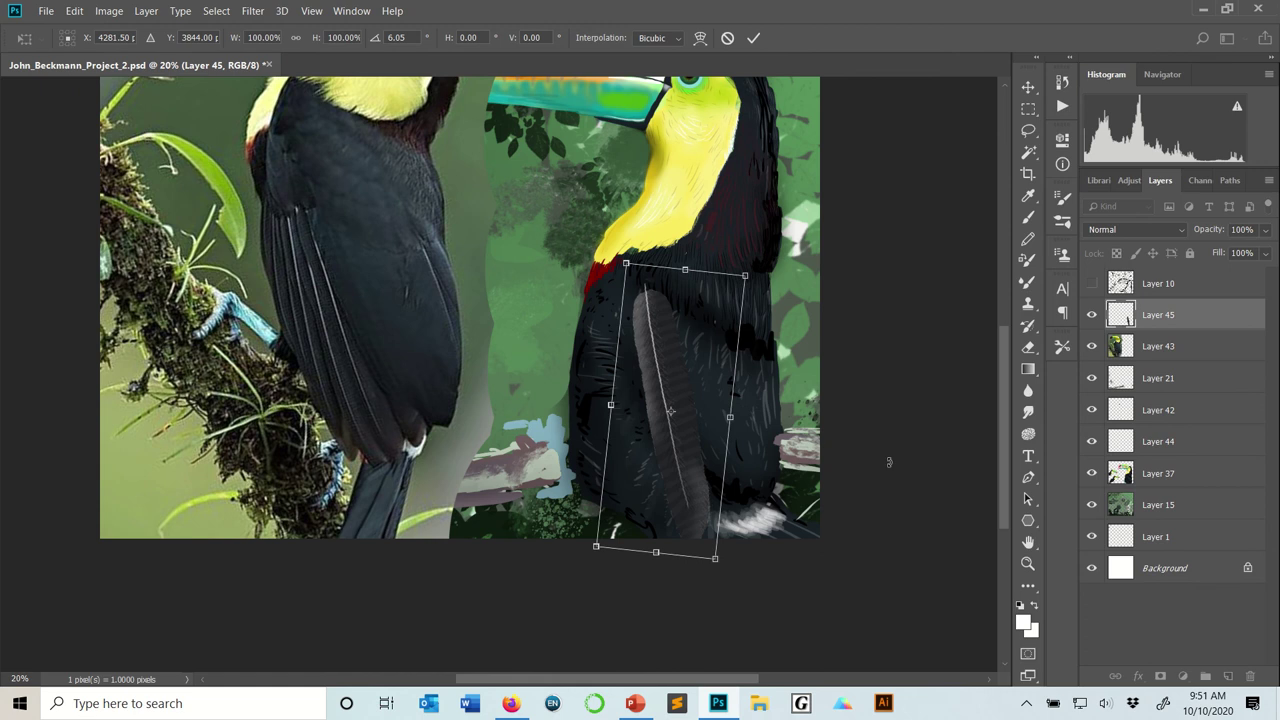
{"action": "double_click", "coordinate": [663, 349]}
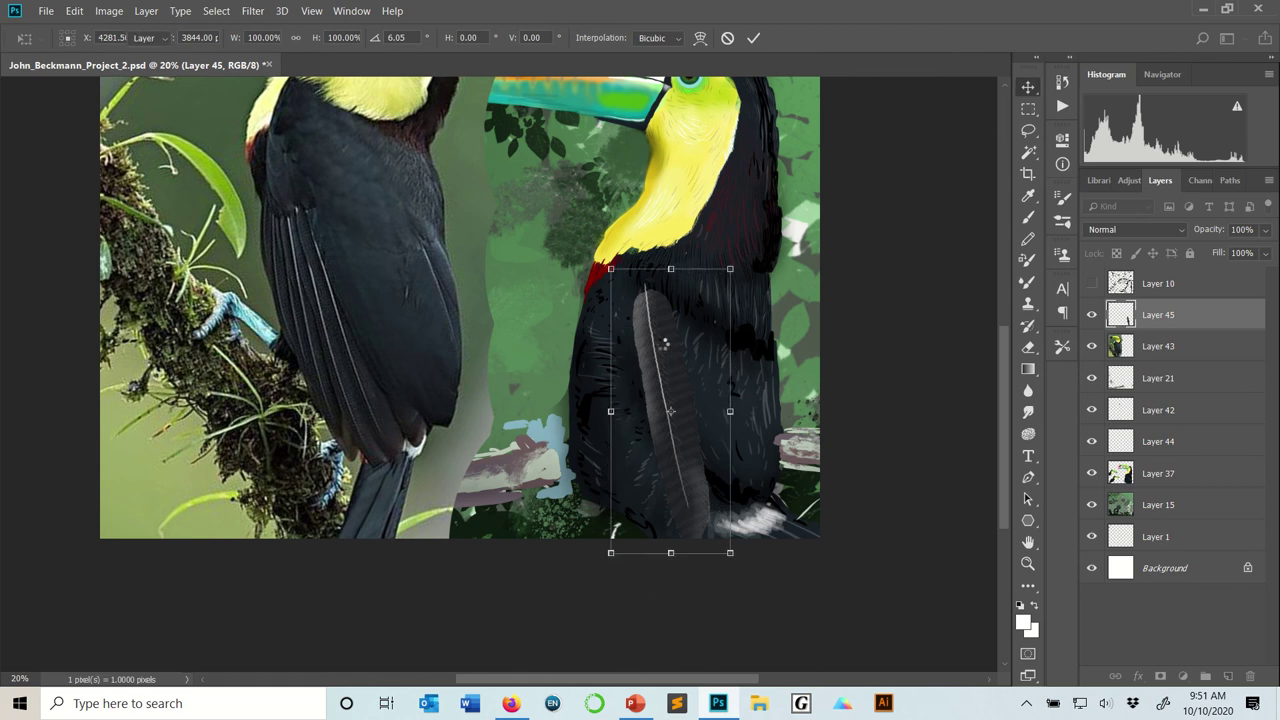
Step: Duplicate the feather by copy and paste, place the copy on the wing left of the first, and stack it beneath the original
{"action": "left_click", "coordinate": [74, 10]}
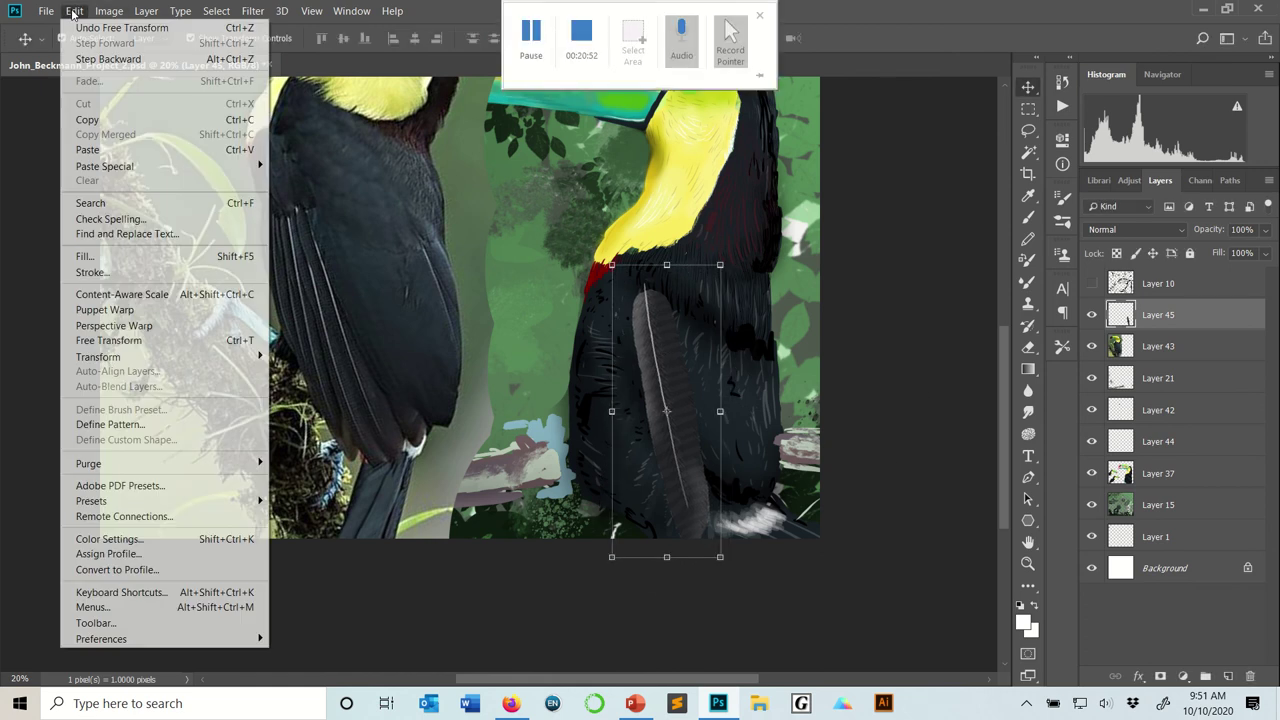
{"action": "left_click", "coordinate": [82, 120]}
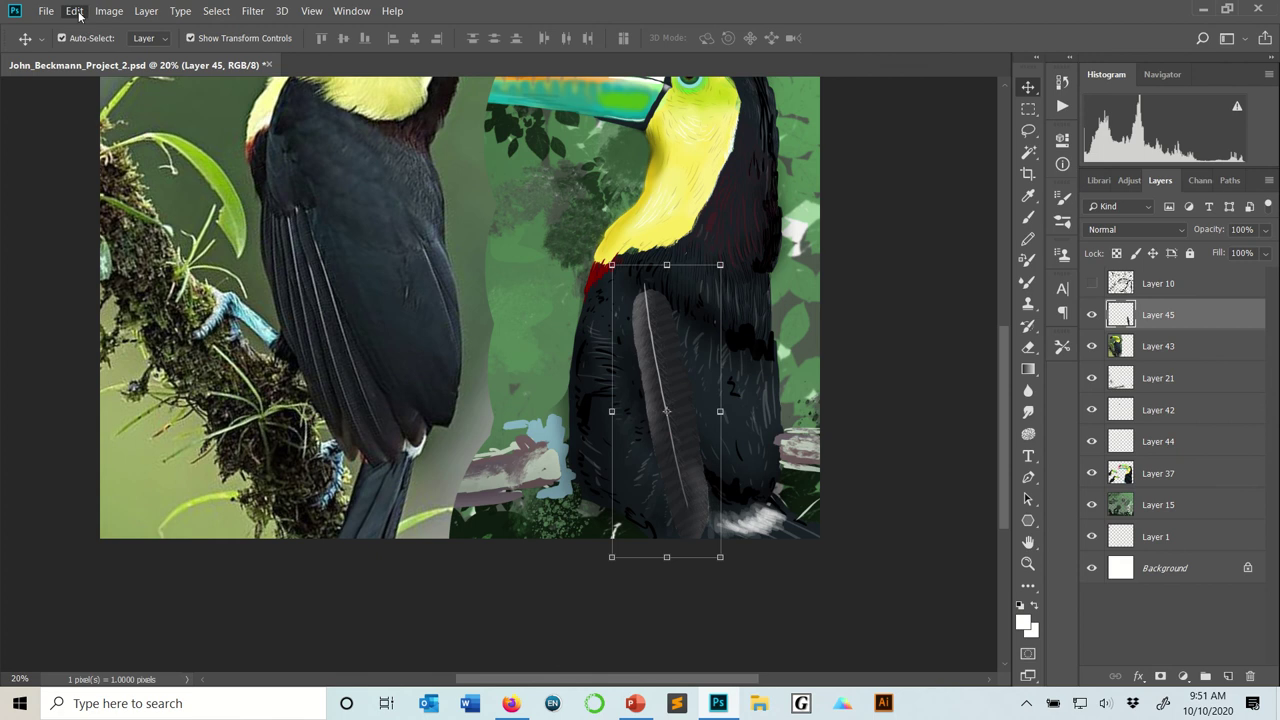
{"action": "left_click", "coordinate": [78, 12]}
{"action": "left_click", "coordinate": [96, 152]}
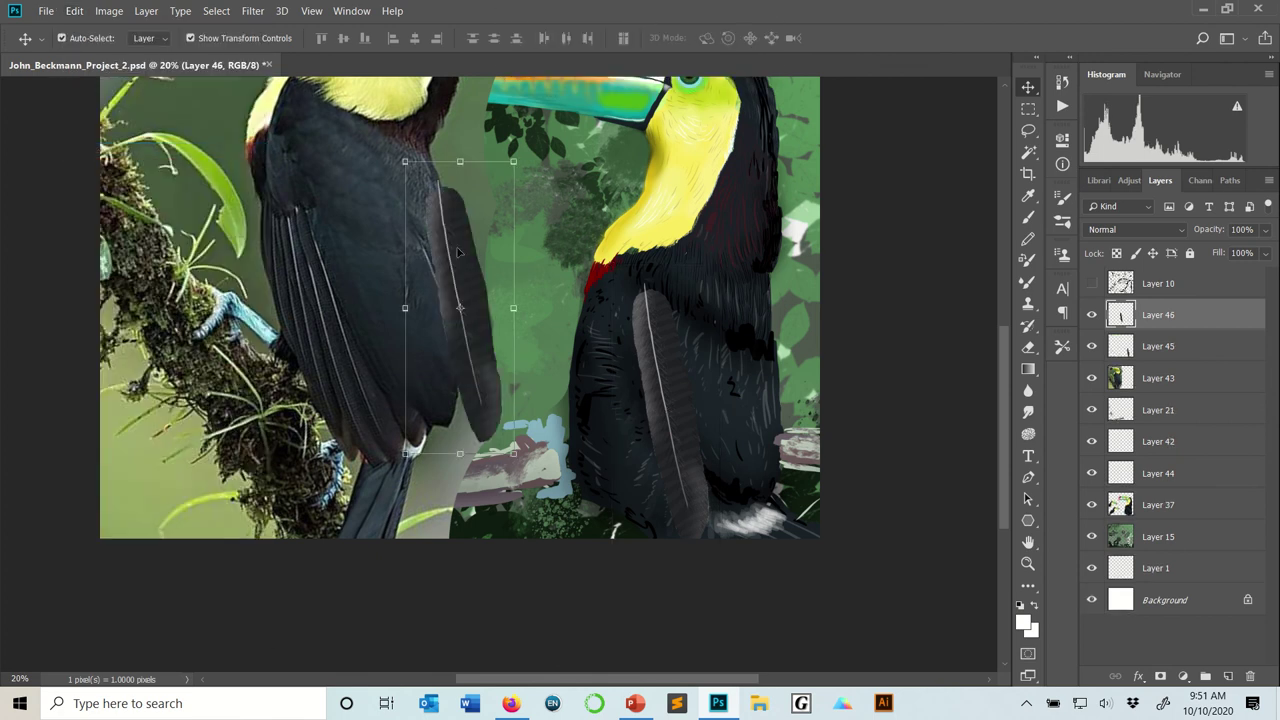
{"action": "left_click_drag", "start_coordinate": [463, 287], "coordinate": [625, 400]}
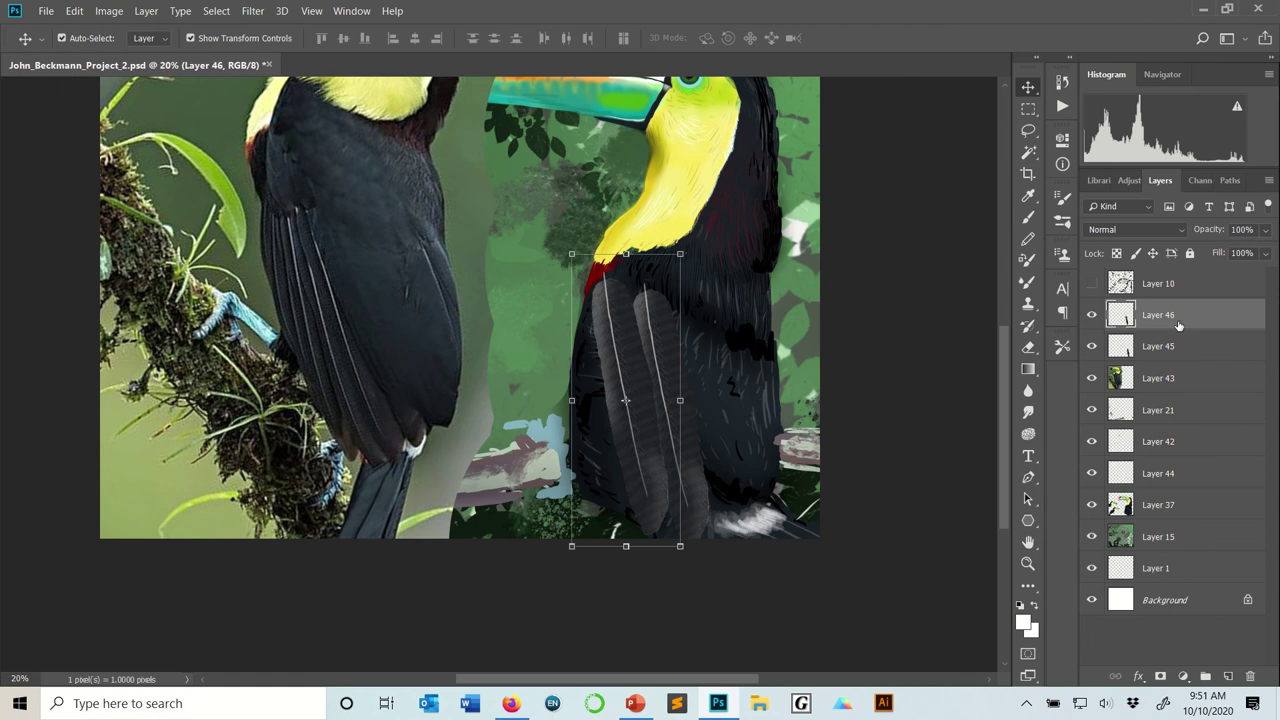
{"action": "left_click_drag", "start_coordinate": [1178, 325], "coordinate": [1177, 352]}
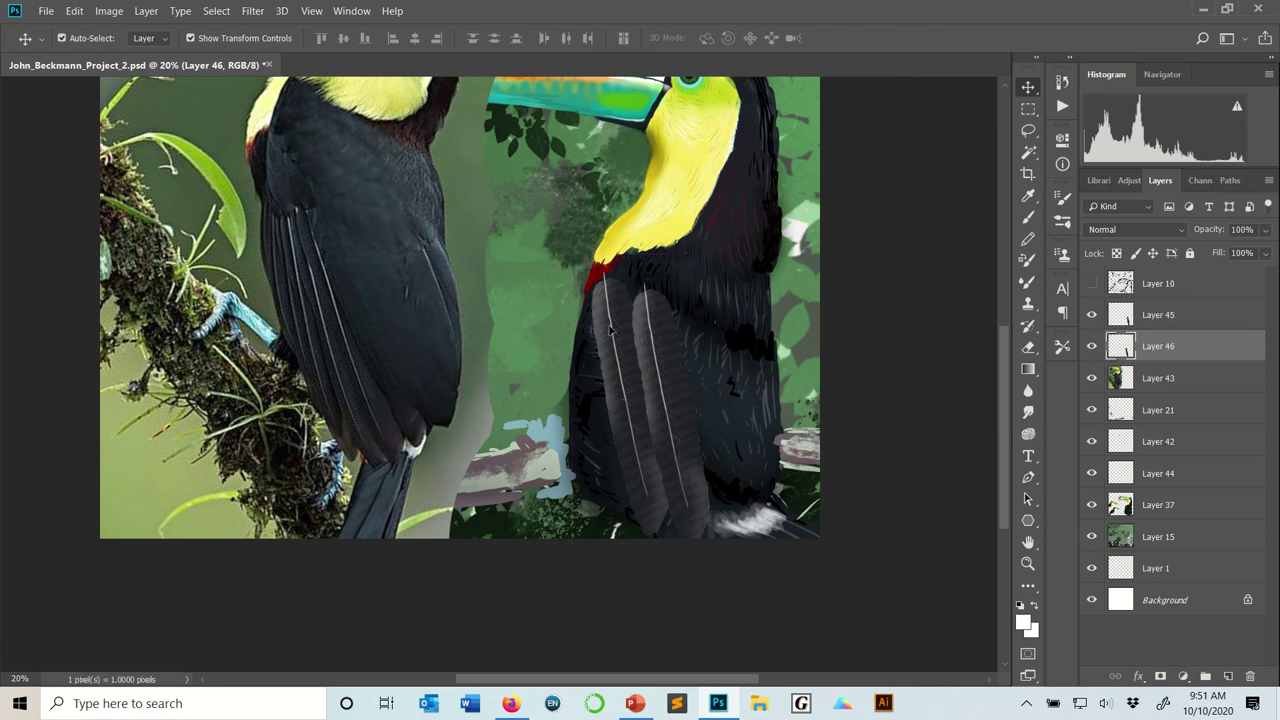
Step: Rotate the copied feather by about 4.66° and shift it so it tucks closely against the first feather
{"action": "mouse_move", "coordinate": [610, 330]}
{"action": "left_mouse_down"}
{"action": "mouse_move", "coordinate": [621, 320]}
{"action": "mouse_move", "coordinate": [625, 340]}
{"action": "left_mouse_up"}
{"action": "left_click_drag", "start_coordinate": [573, 258], "coordinate": [593, 263]}
{"action": "left_click_drag", "start_coordinate": [626, 320], "coordinate": [622, 305]}
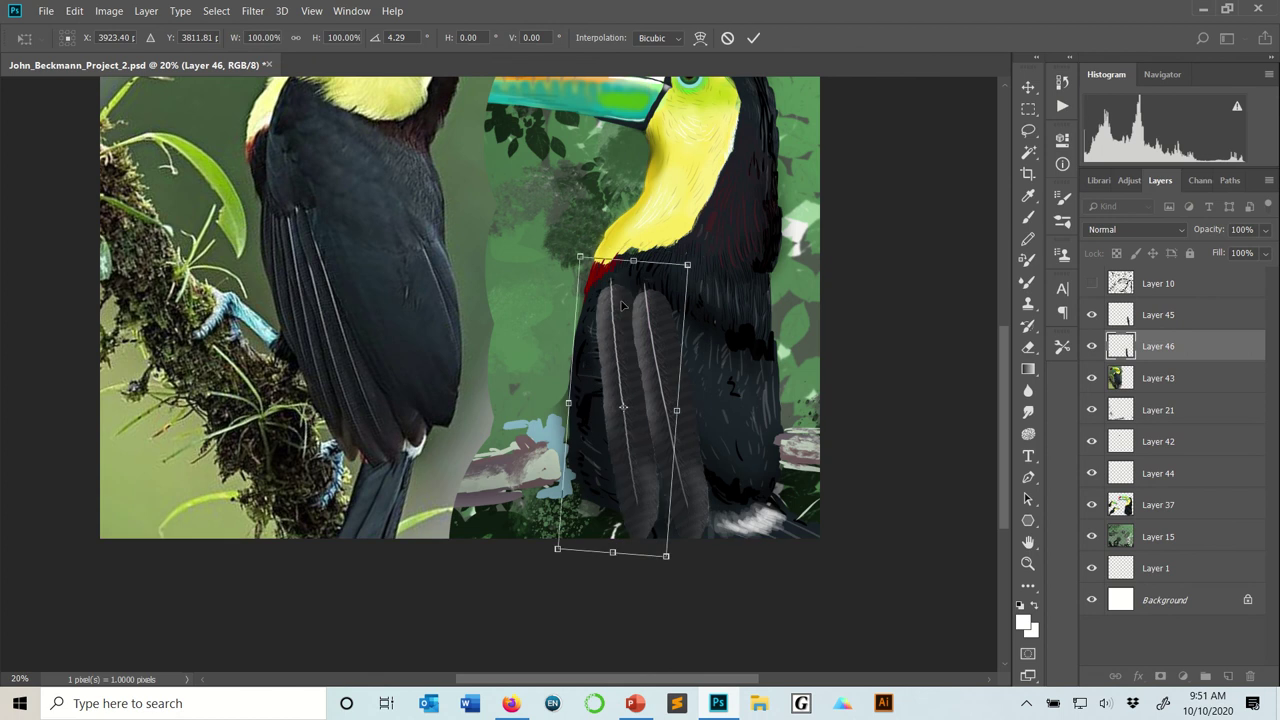
{"action": "left_click", "coordinate": [3, 675]}
{"action": "type", "text": "50%"}
{"action": "key", "text": "Return"}
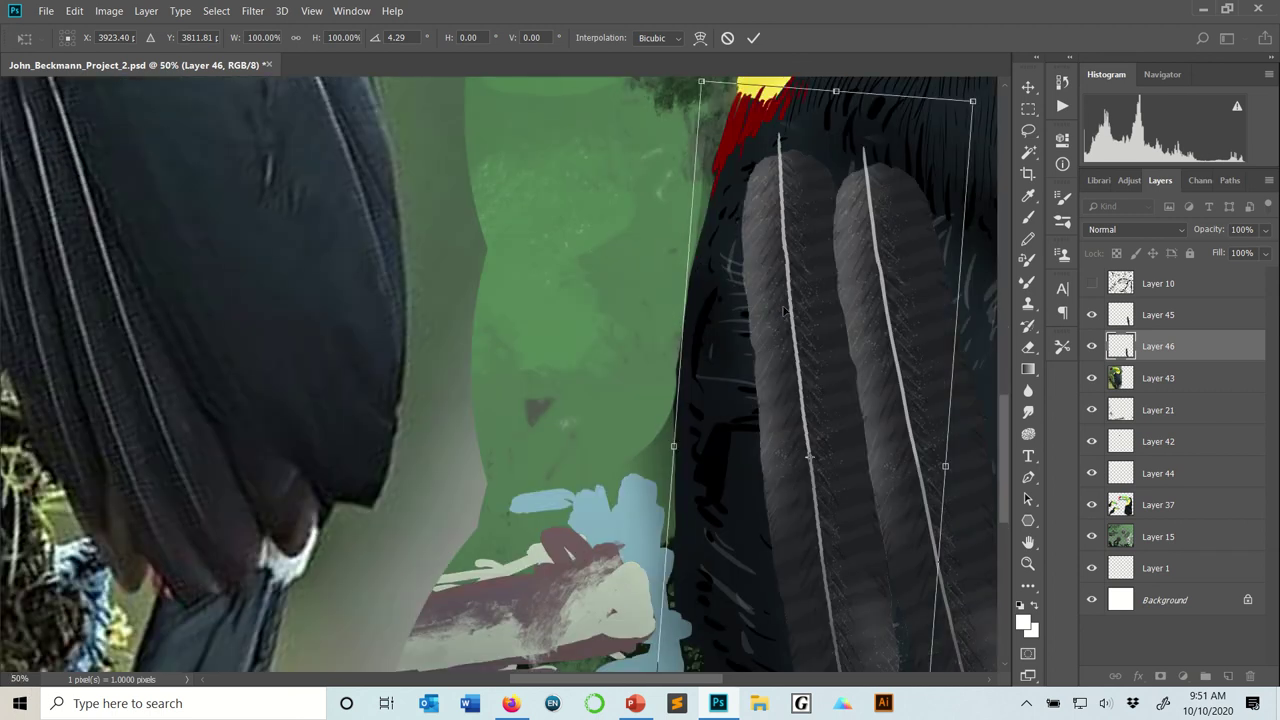
{"action": "left_click_drag", "start_coordinate": [781, 308], "coordinate": [806, 308]}
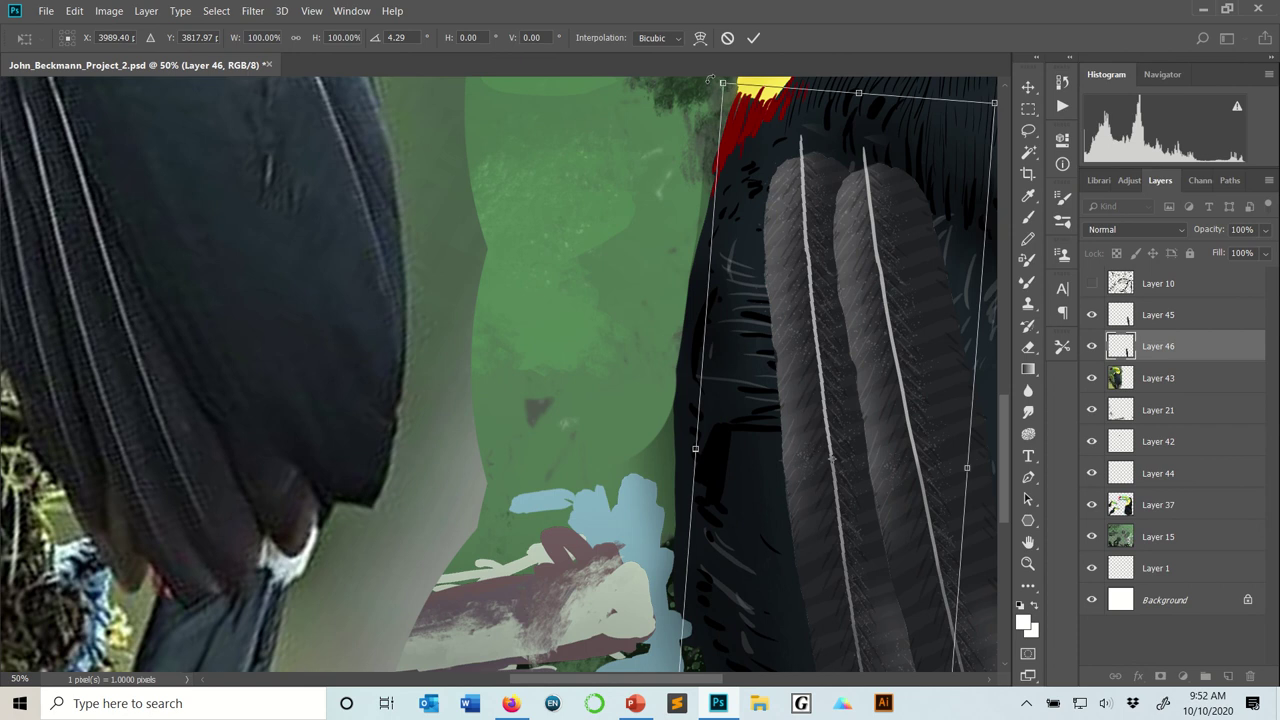
{"action": "left_click_drag", "start_coordinate": [728, 76], "coordinate": [700, 100]}
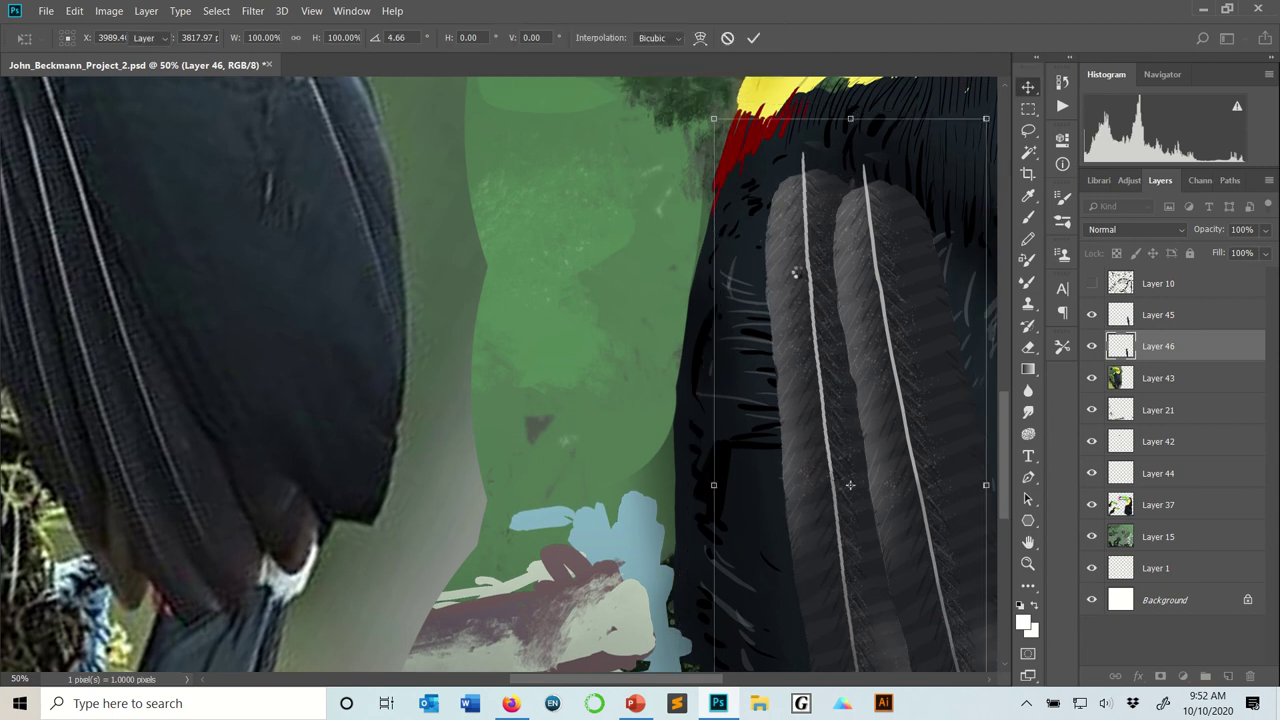
{"action": "key", "text": "Return"}
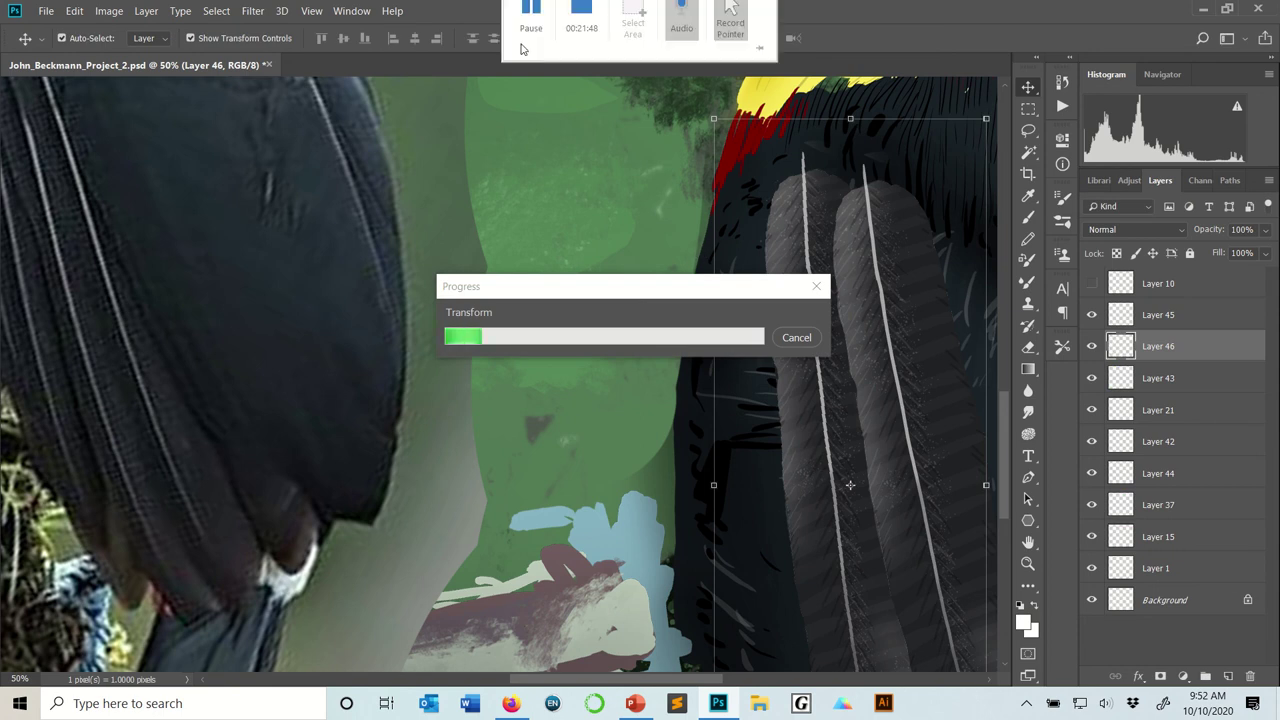
{"action": "left_click", "coordinate": [527, 40]}
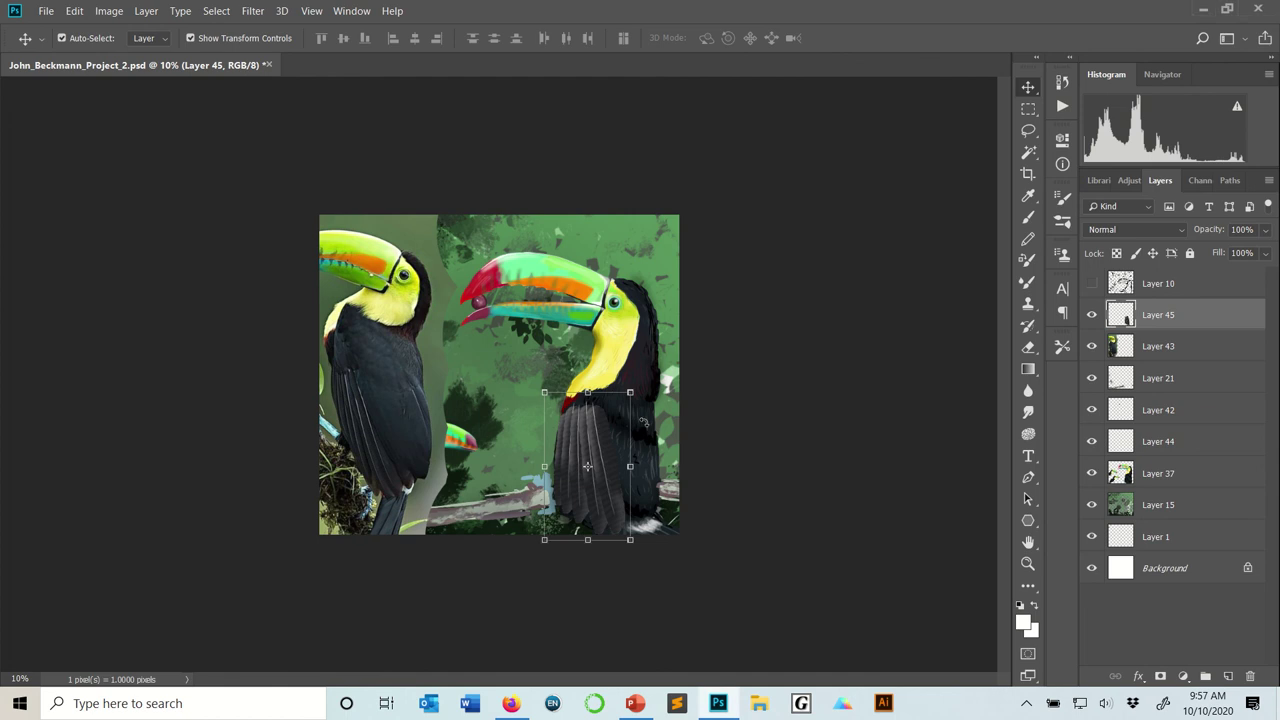
Step: Set up the KYLE Ultimate Inking Thick 'n Thin brush with black as the foreground color and a size of 369 px
{"action": "left_click", "coordinate": [800, 324]}
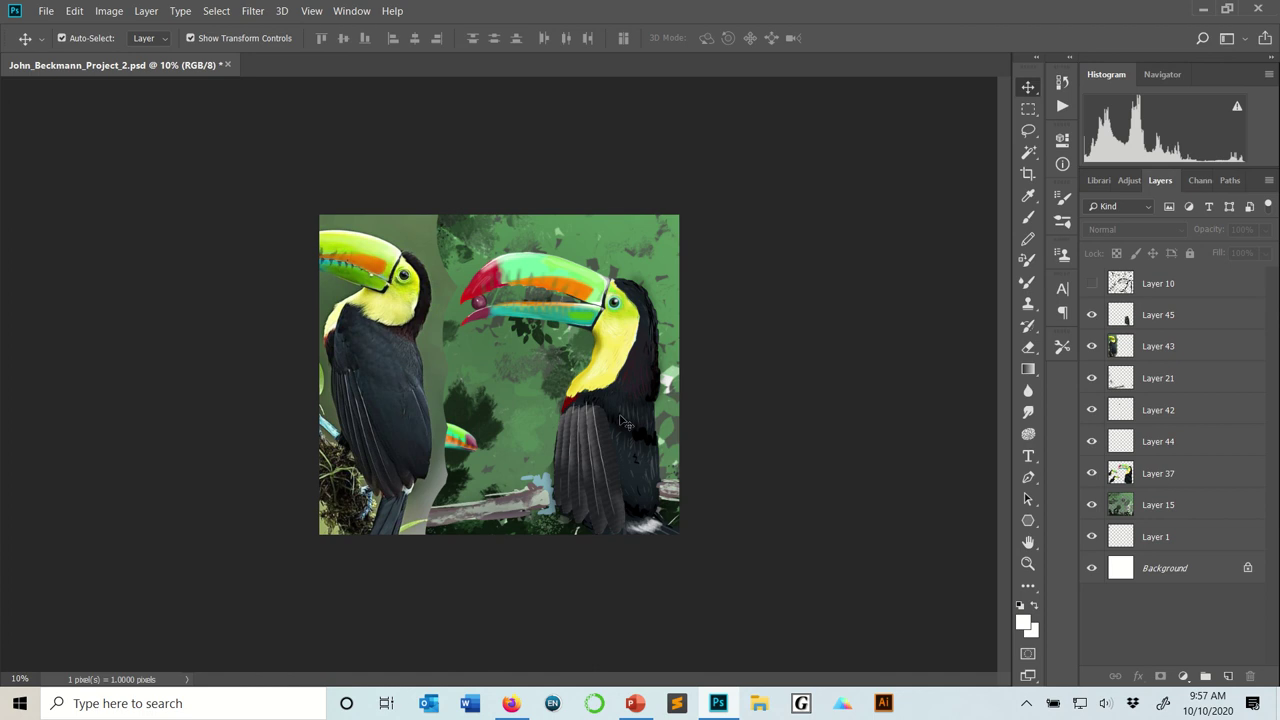
{"action": "key", "text": "b"}
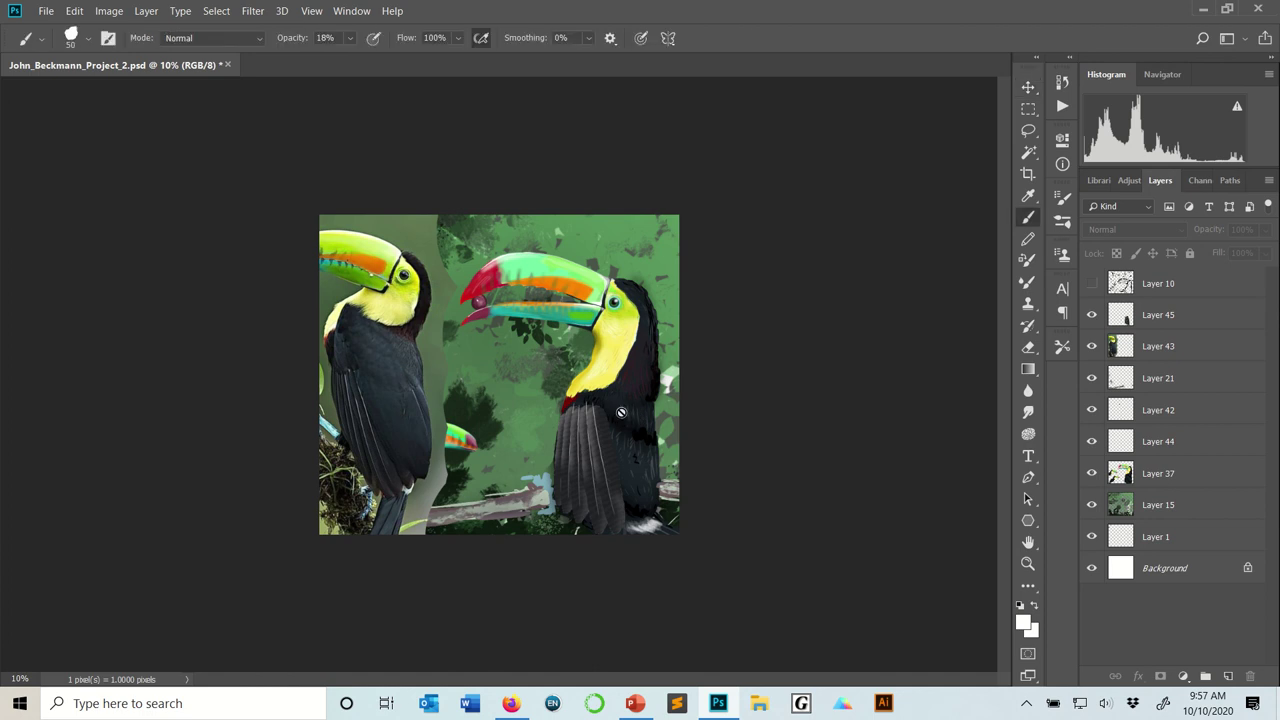
{"action": "left_click", "coordinate": [1172, 315]}
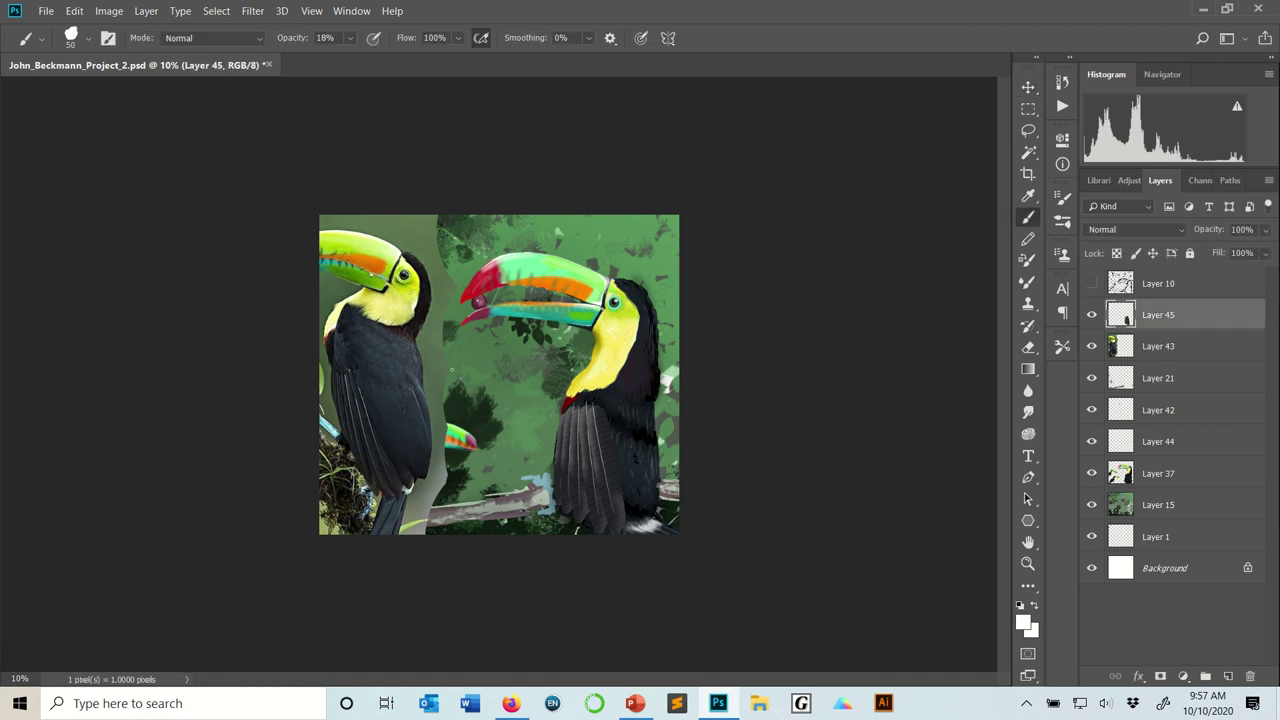
{"action": "key", "text": "d"}
{"action": "right_click", "coordinate": [621, 386]}
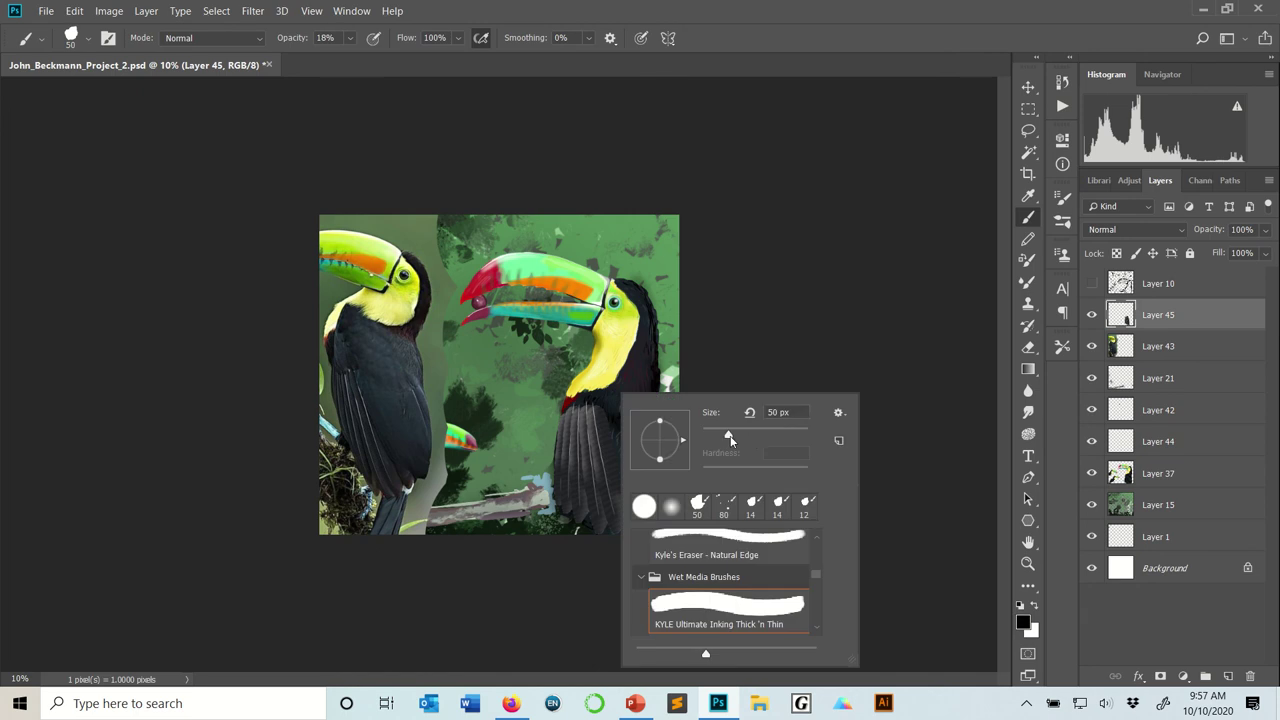
{"action": "left_click", "coordinate": [757, 429]}
Step: Add a new blank layer above the feather layer
{"action": "left_click", "coordinate": [146, 11]}
{"action": "mouse_move", "coordinate": [289, 34]}
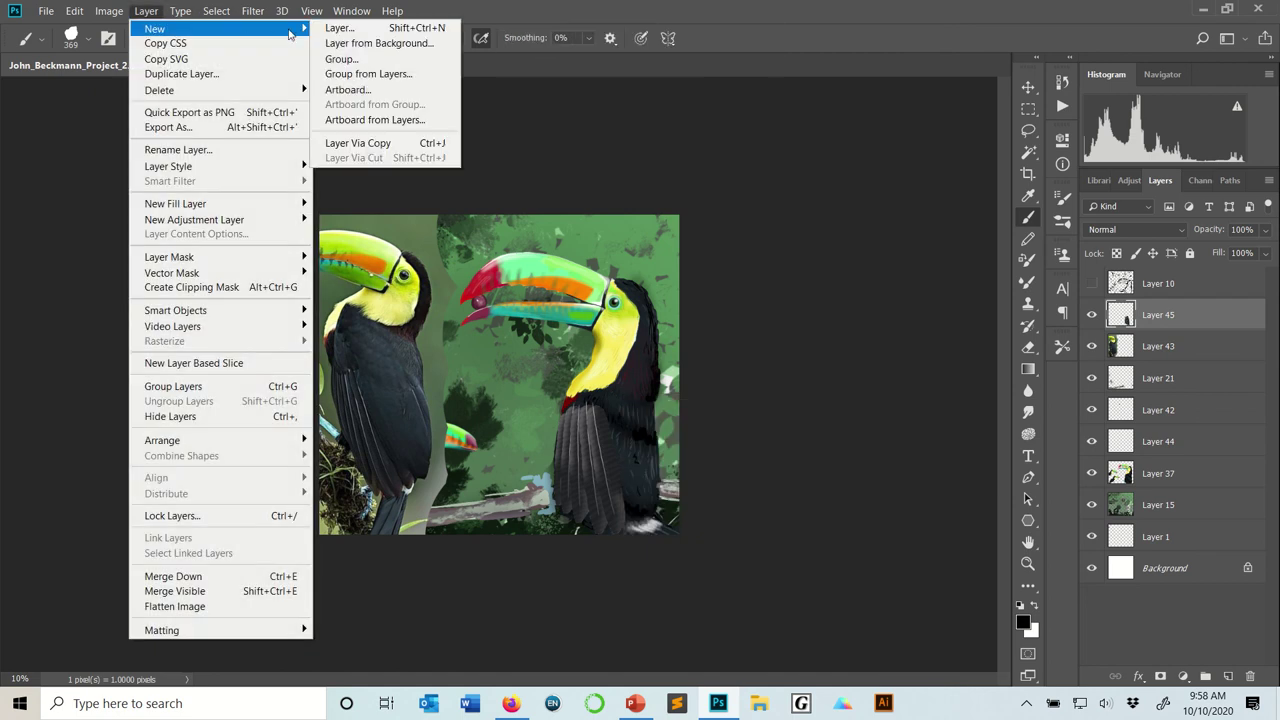
{"action": "left_click", "coordinate": [337, 28]}
{"action": "left_click", "coordinate": [769, 195]}
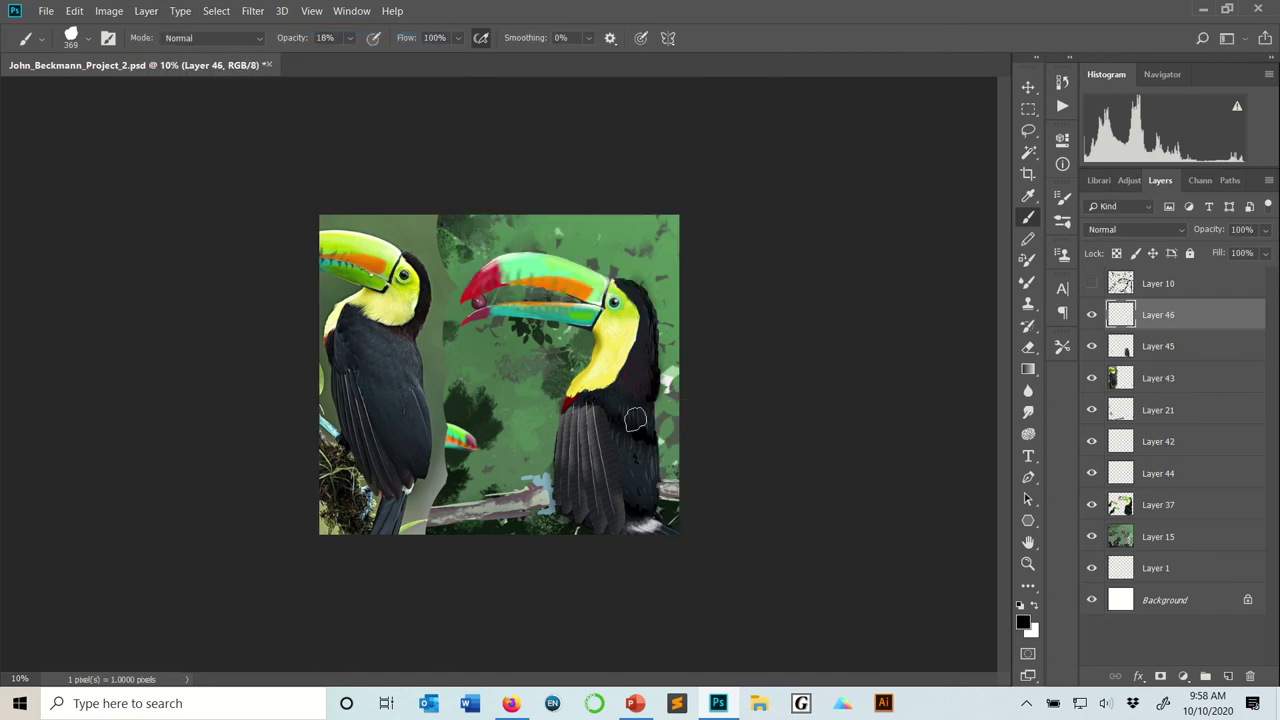
Step: Shade over the wing feathers on Layer 46 with a Soft Round brush at 31% opacity, using black and a sampled dark blue-grey
{"action": "right_click", "coordinate": [635, 420]}
{"action": "left_click", "coordinate": [692, 527]}
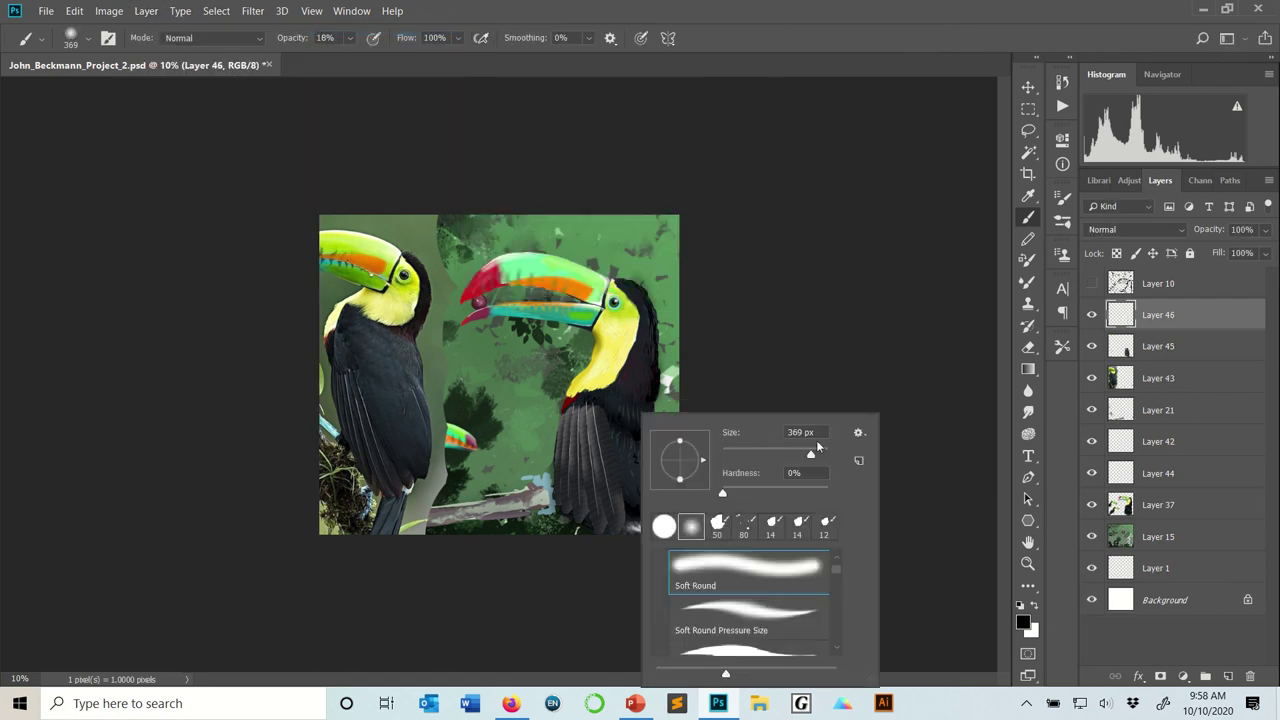
{"action": "left_click", "coordinate": [349, 38]}
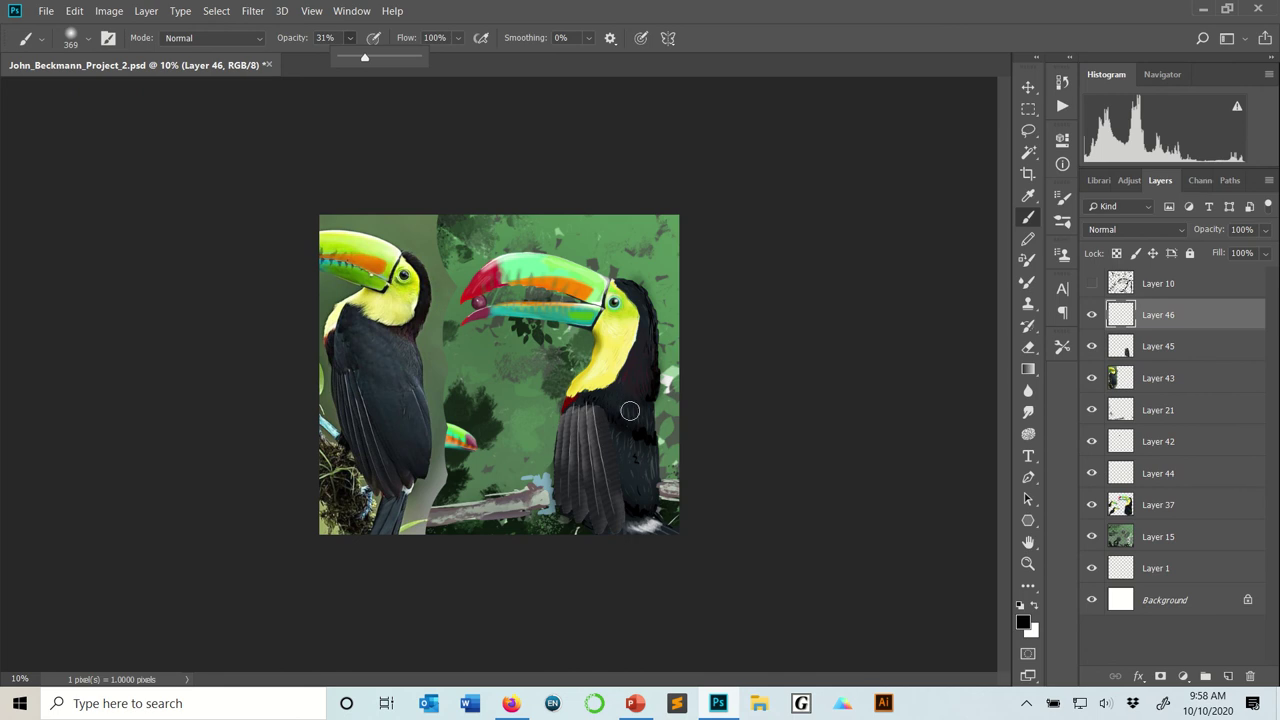
{"action": "key", "text": "alt"}
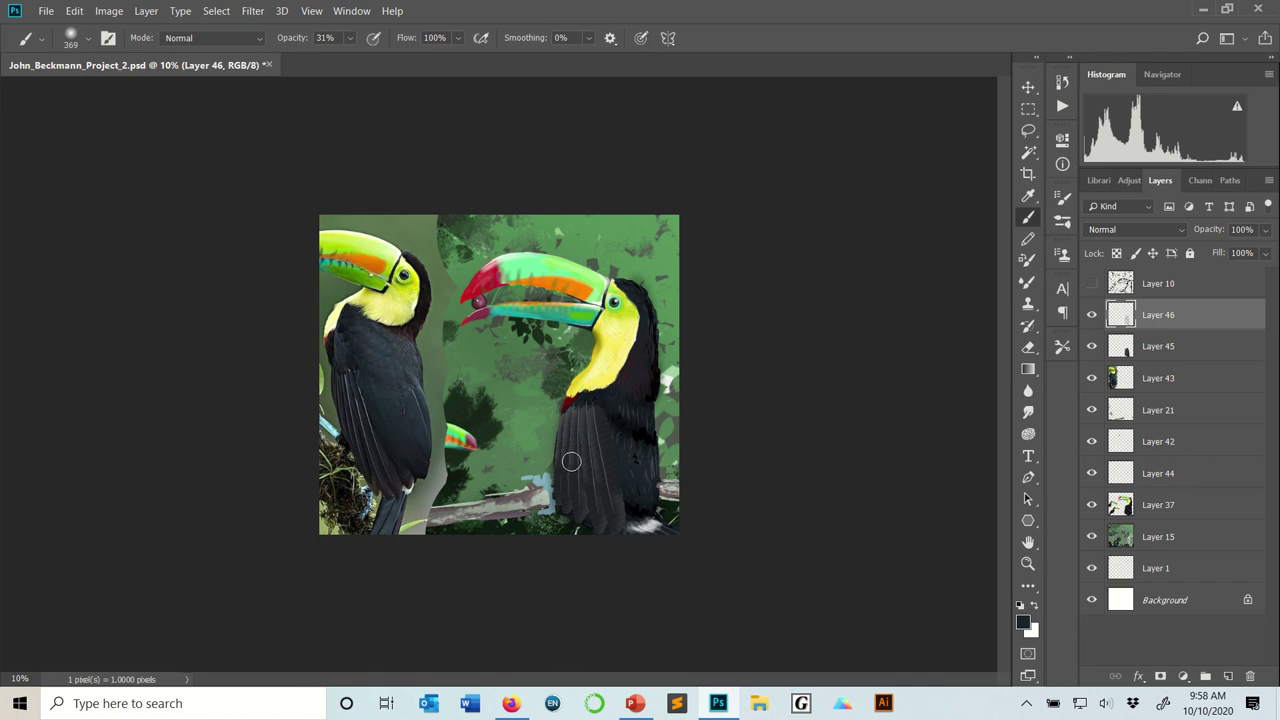
{"action": "left_click_drag", "start_coordinate": [560, 457], "coordinate": [561, 472]}
{"action": "key", "text": "v"}
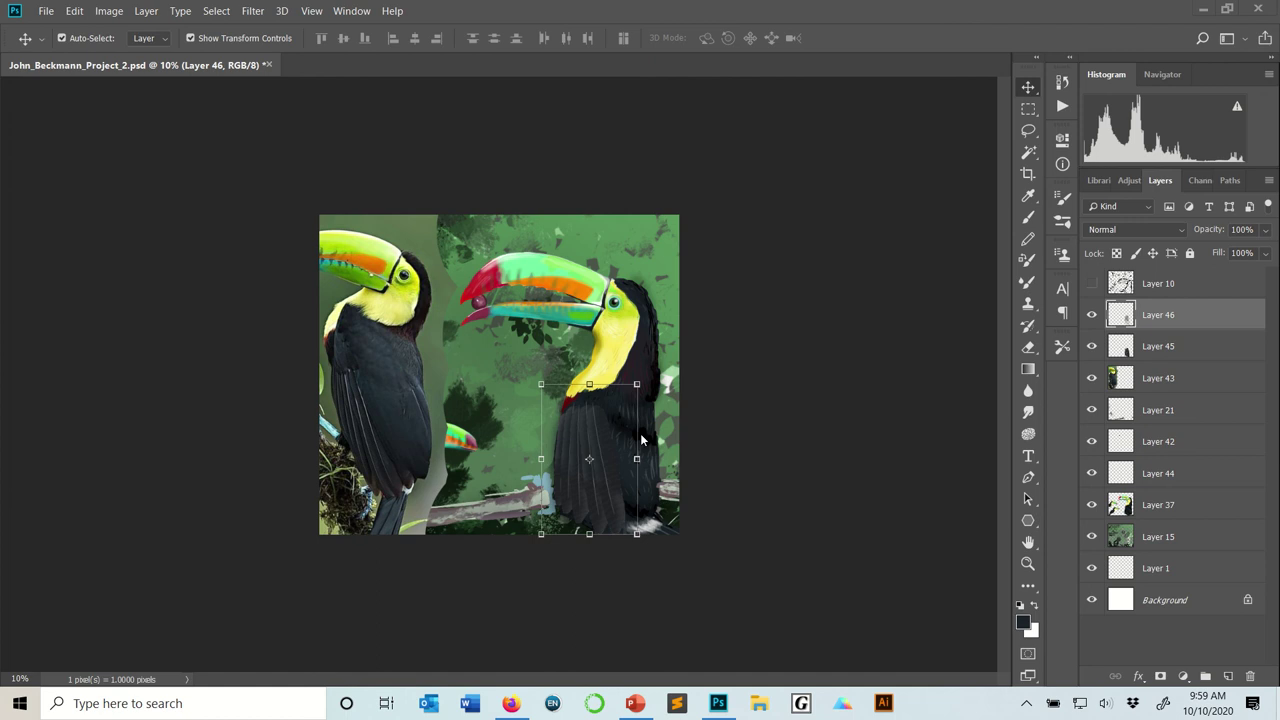
Step: Hide and reshow Layer 46 to compare the wing with and without the soft dark shading
{"action": "mouse_move", "coordinate": [527, 21]}
{"action": "left_click", "coordinate": [1092, 316]}
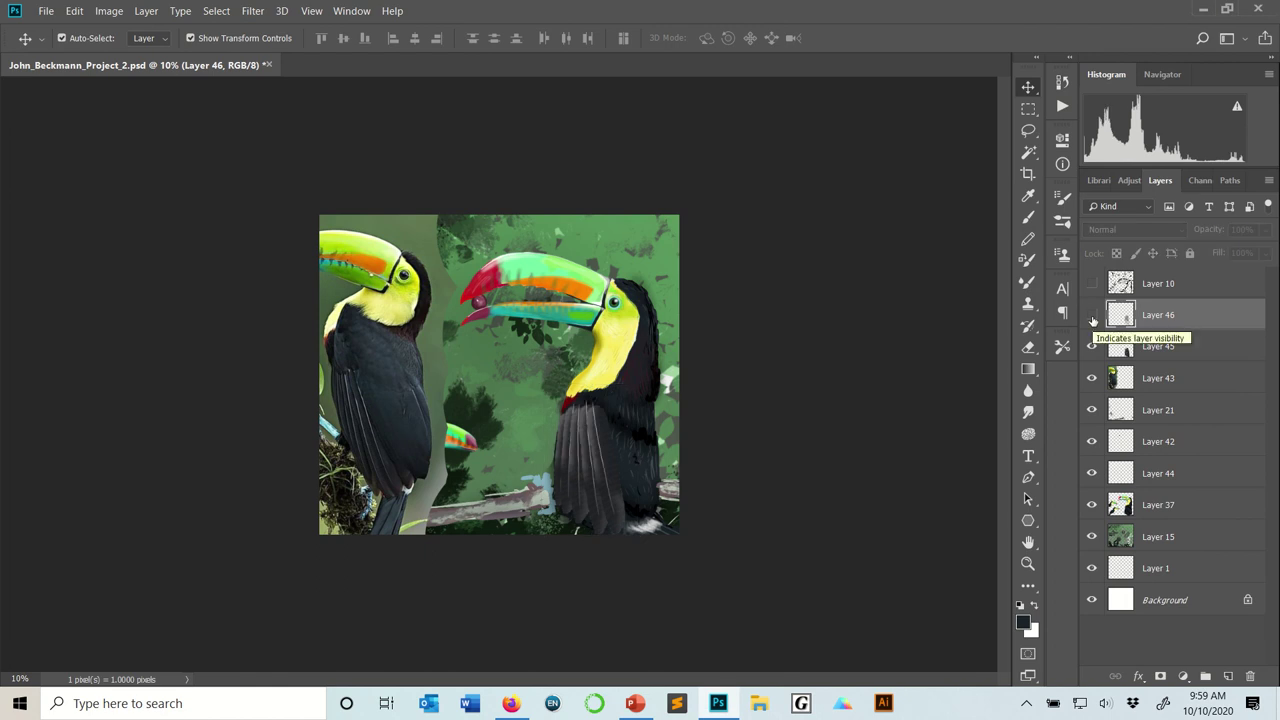
{"action": "left_click", "coordinate": [1092, 316]}
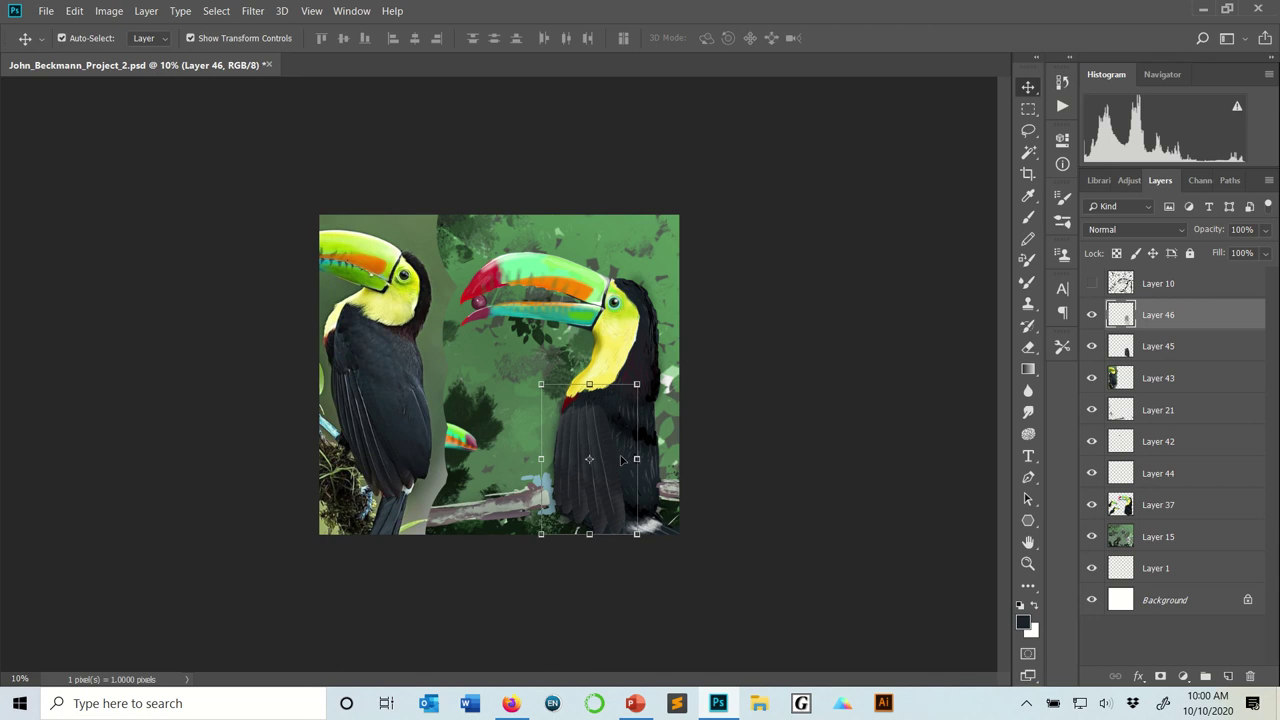
{"action": "mouse_move", "coordinate": [551, 60]}
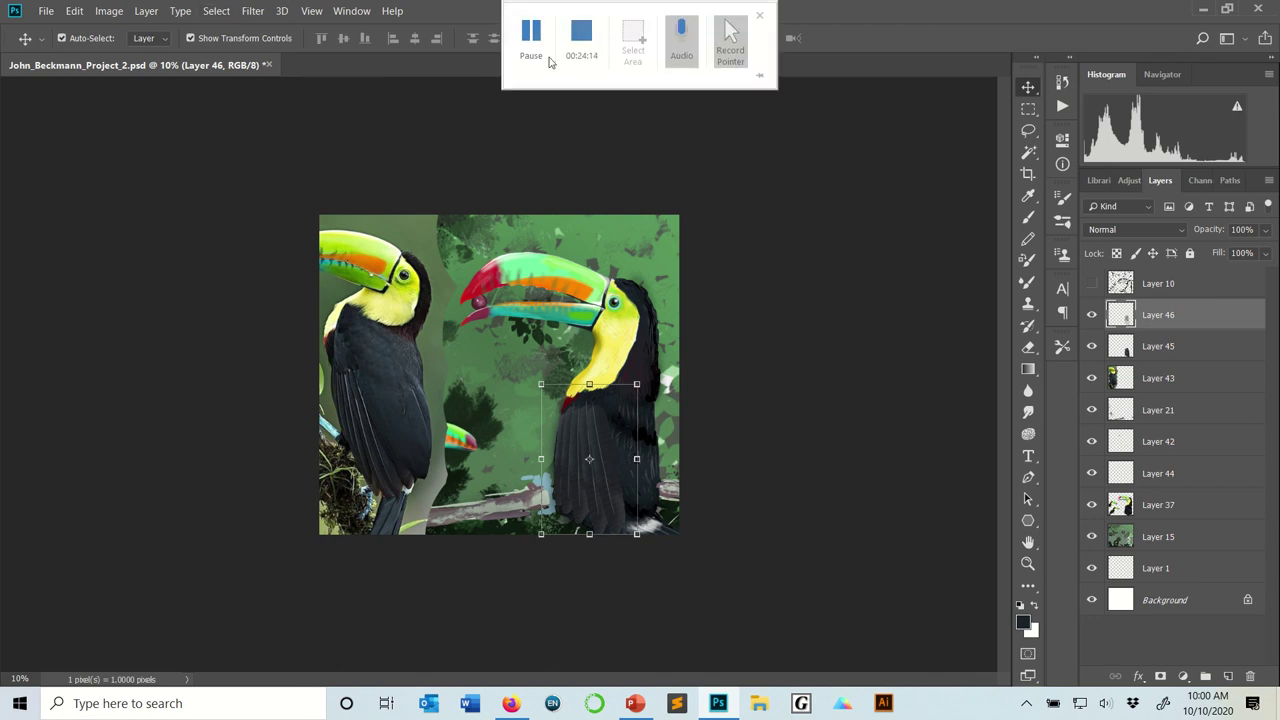